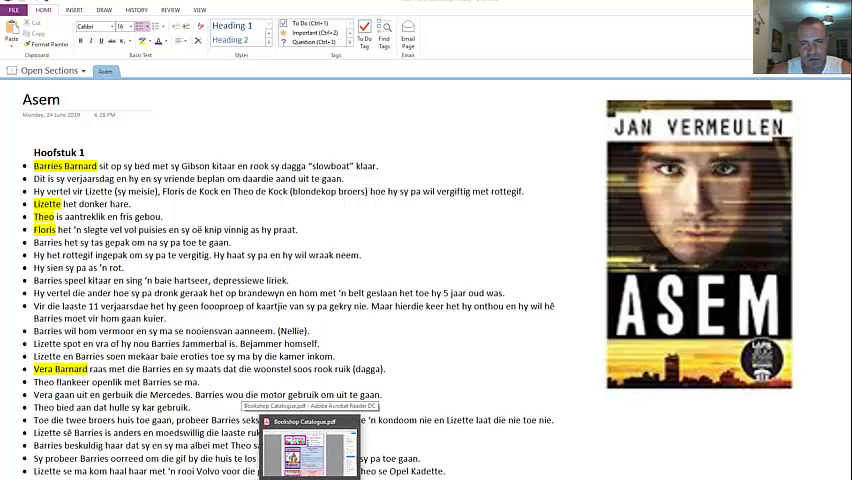
Step: Browse the Bookshop Catalogue's textbook entries in Acrobat, then return to the Asem notes
left_click(308, 452)
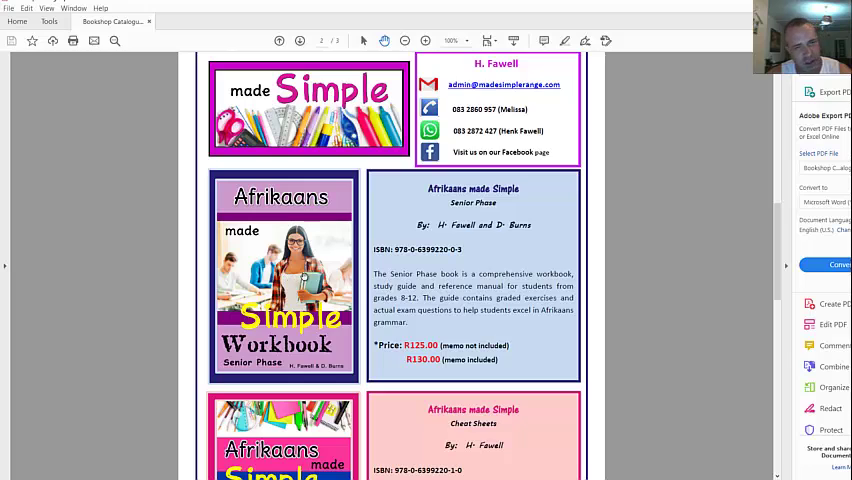
scroll(370, 278, "up", 1)
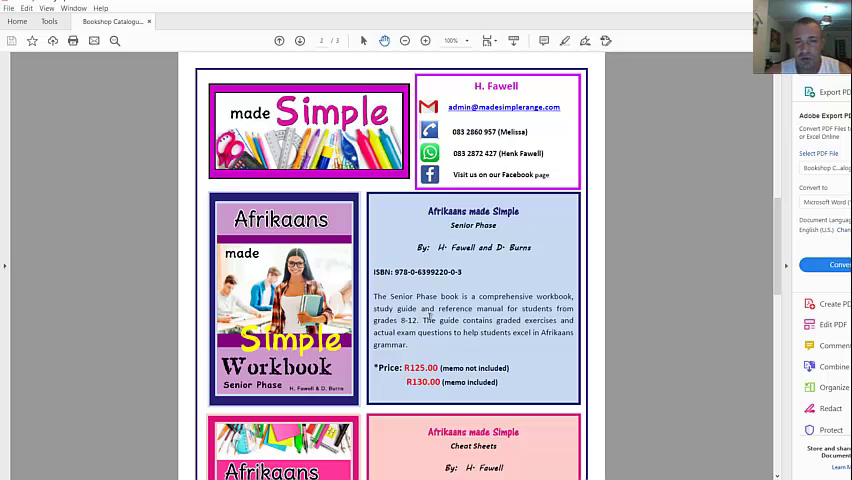
scroll(428, 318, "up", 2)
scroll(428, 318, "up", 1)
scroll(428, 318, "down", 2)
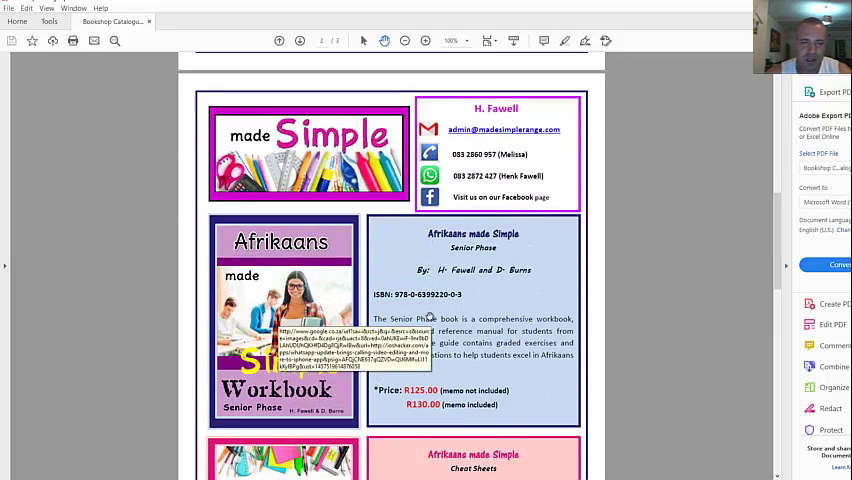
scroll(428, 318, "down", 4)
scroll(400, 300, "down", 2)
scroll(323, 248, "down", 1)
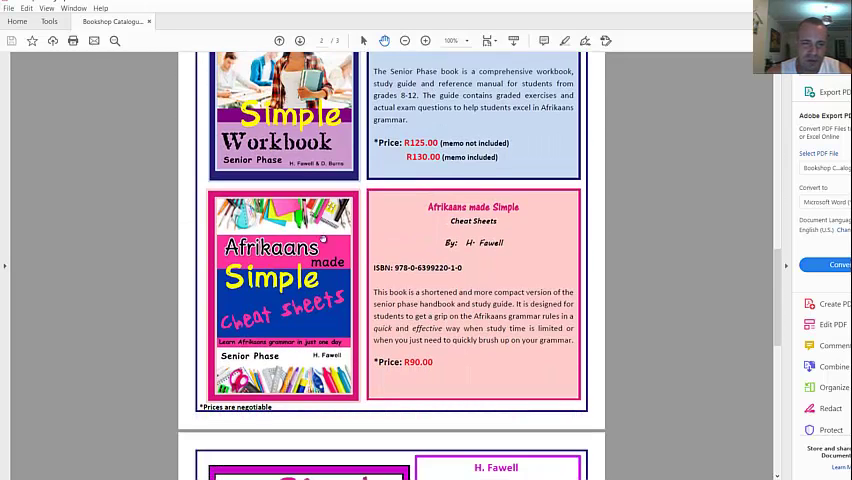
scroll(323, 248, "down", 2)
scroll(318, 246, "down", 2)
scroll(310, 245, "down", 3)
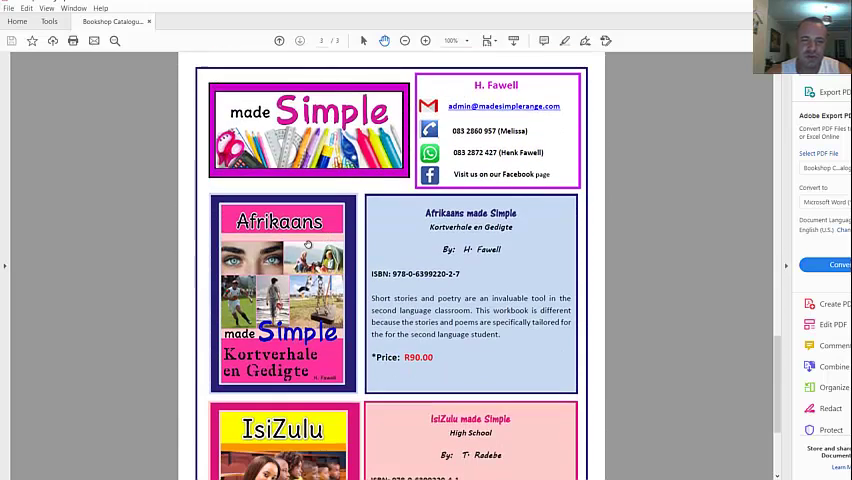
scroll(330, 238, "up", 2)
scroll(365, 228, "up", 1)
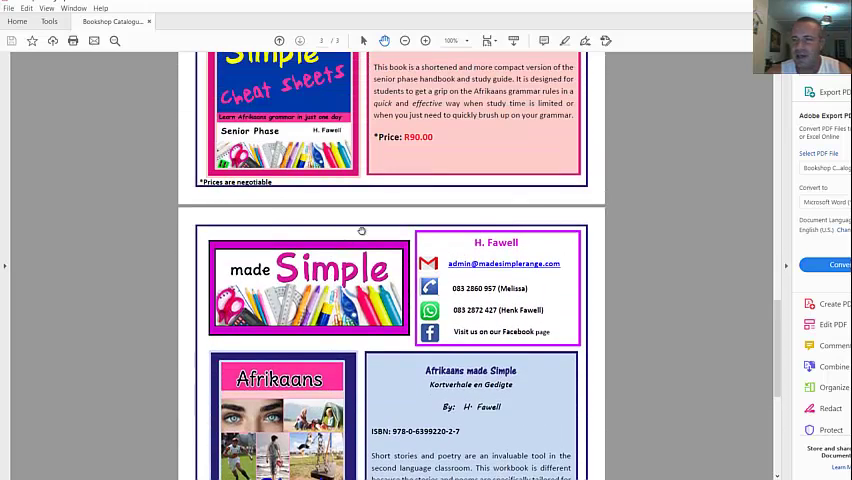
scroll(370, 230, "up", 2)
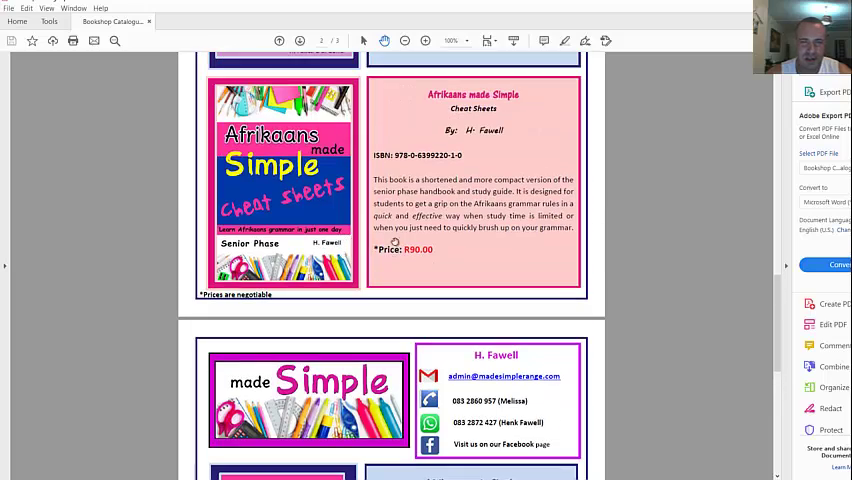
scroll(386, 235, "up", 1)
scroll(390, 240, "up", 2)
scroll(390, 245, "up", 1)
scroll(390, 249, "up", 1)
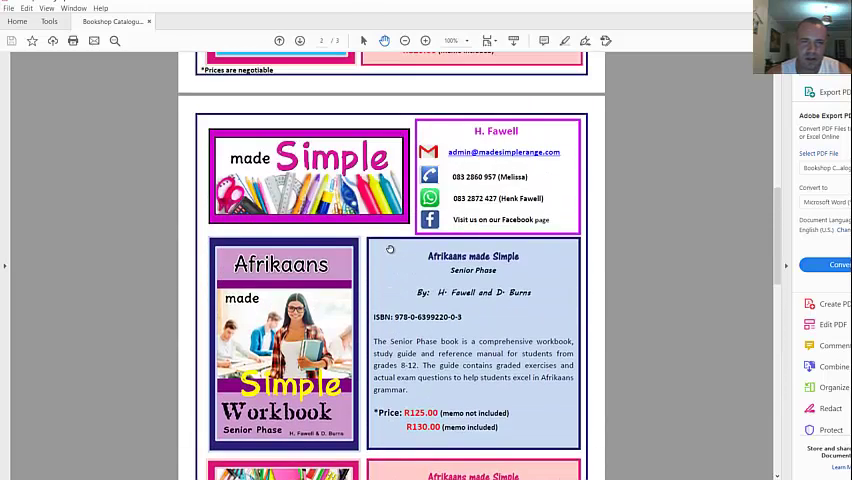
scroll(390, 249, "up", 3)
scroll(390, 250, "up", 2)
scroll(390, 251, "up", 2)
scroll(391, 253, "up", 4)
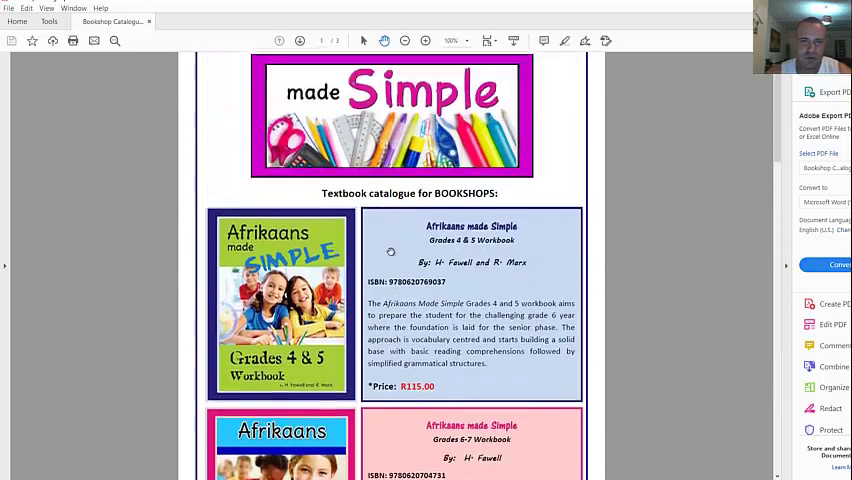
scroll(391, 254, "down", 1)
scroll(392, 255, "down", 2)
scroll(392, 260, "down", 1)
scroll(397, 293, "down", 1)
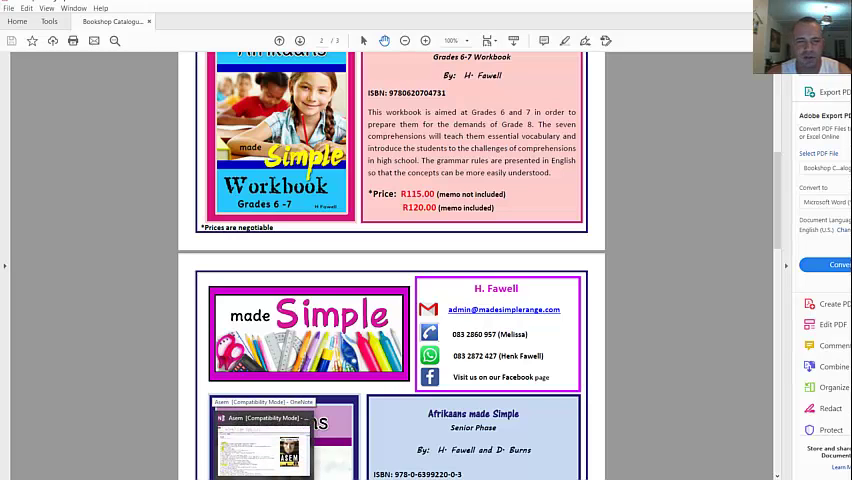
left_click(259, 450)
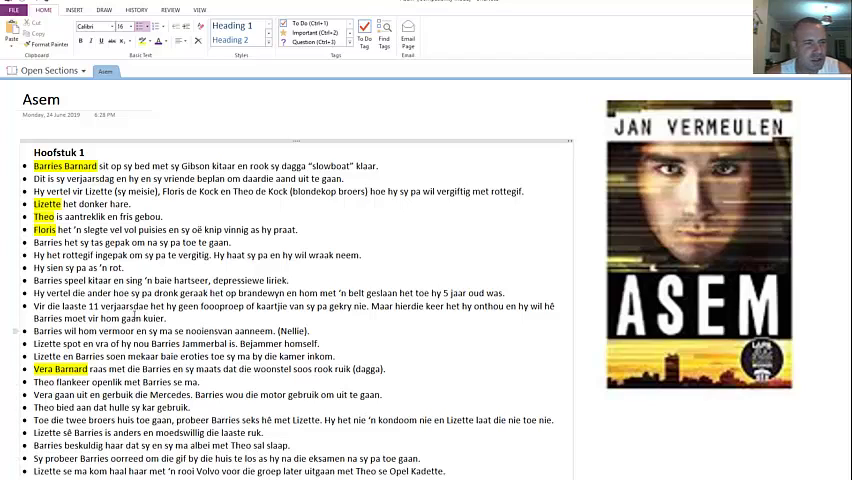
scroll(15, 330, "down", 2)
scroll(15, 328, "up", 1)
scroll(155, 316, "up", 1)
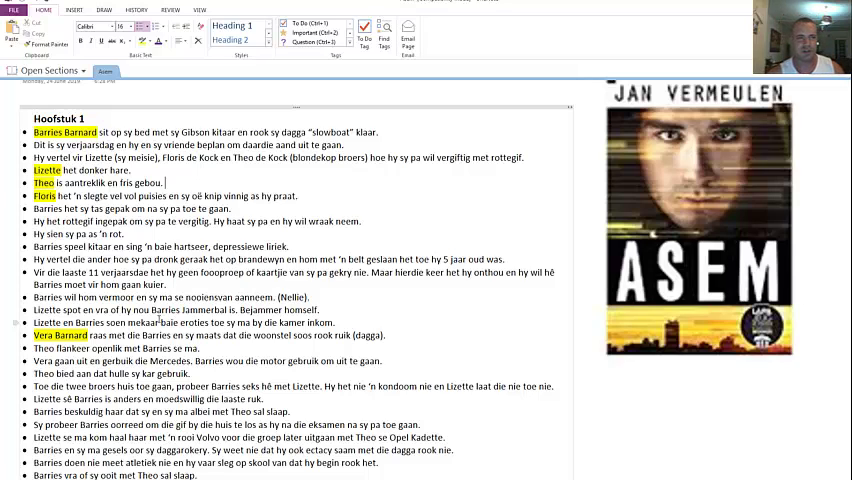
scroll(16, 250, "up", 2)
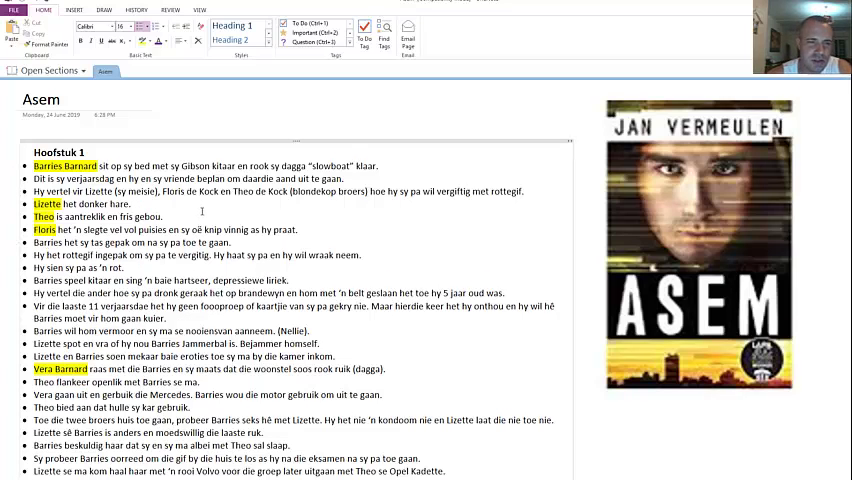
scroll(202, 210, "down", 2)
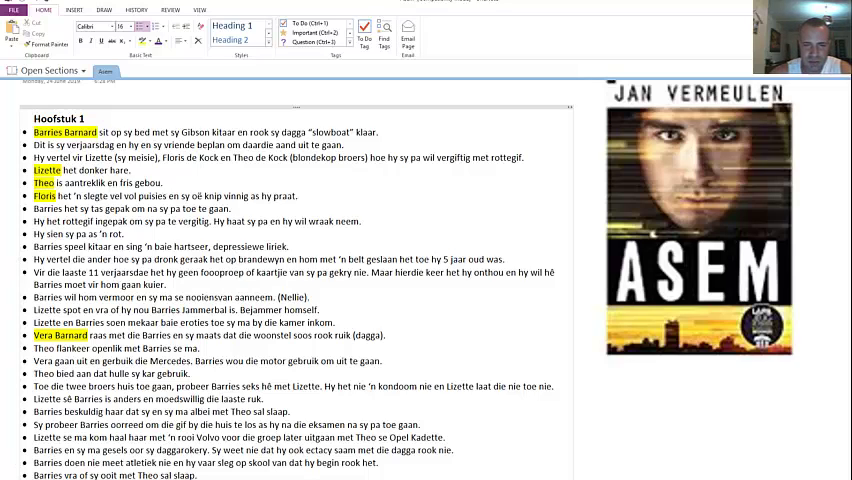
left_click(375, 478)
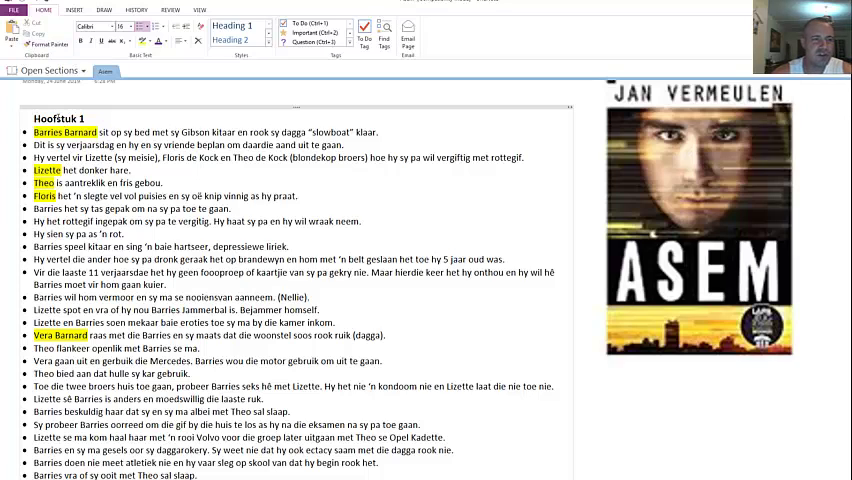
Step: Highlight 'verjaarsdag' and 'vriende beplan' in the second bullet with the cyan highlighter
double_click(95, 145)
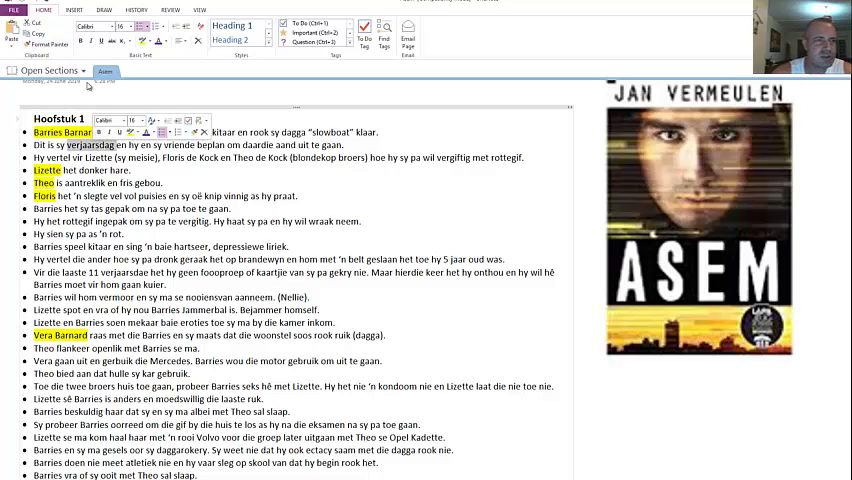
left_click(105, 12)
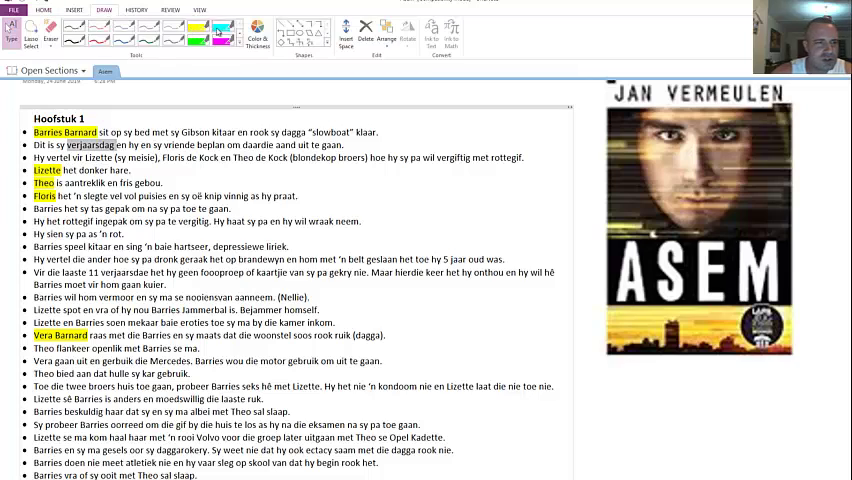
left_click_drag(67, 145, 117, 145)
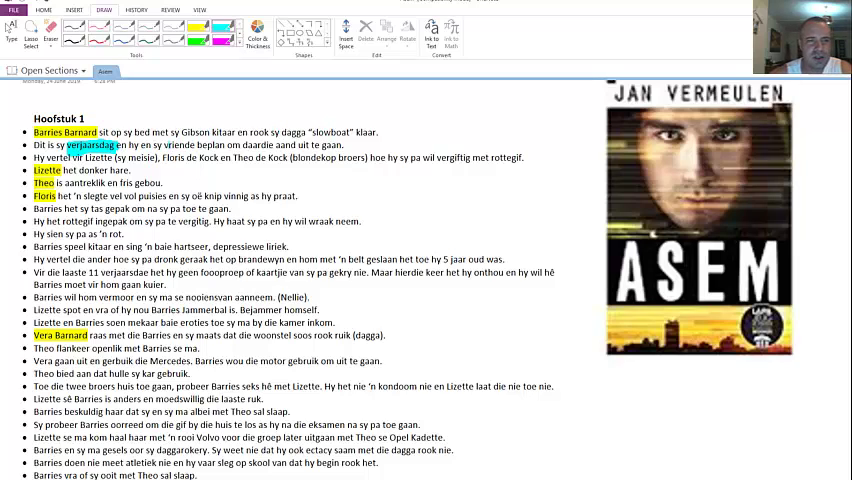
left_click_drag(165, 145, 344, 145)
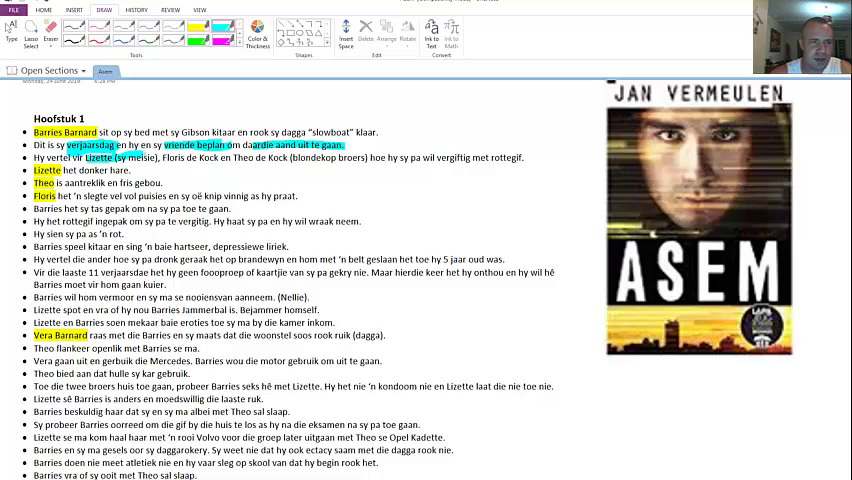
Step: Highlight 'Lizette (sy meisie)', 'Theo', '(blondekop broers)' and the poisoning plan in cyan
left_click_drag(86, 157, 160, 157)
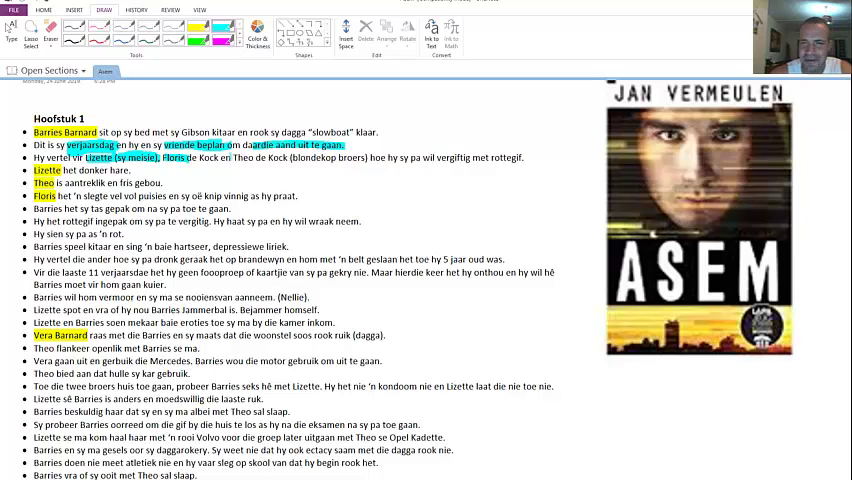
left_click_drag(234, 157, 253, 157)
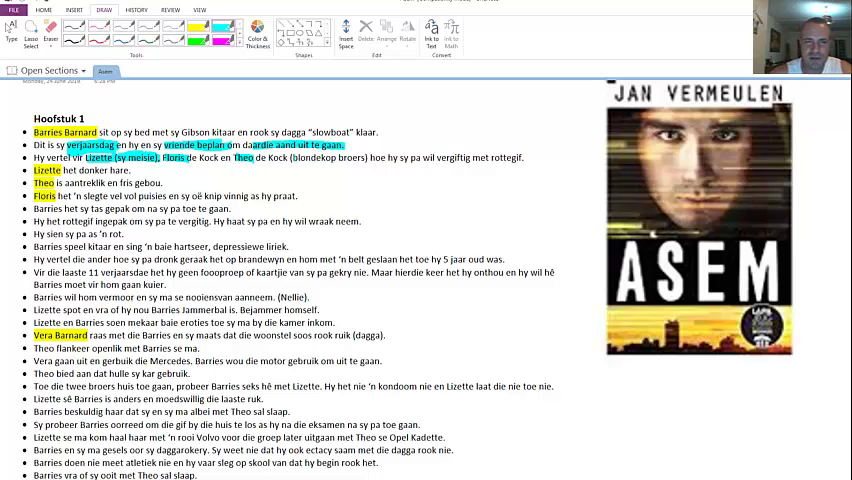
left_click_drag(290, 158, 368, 158)
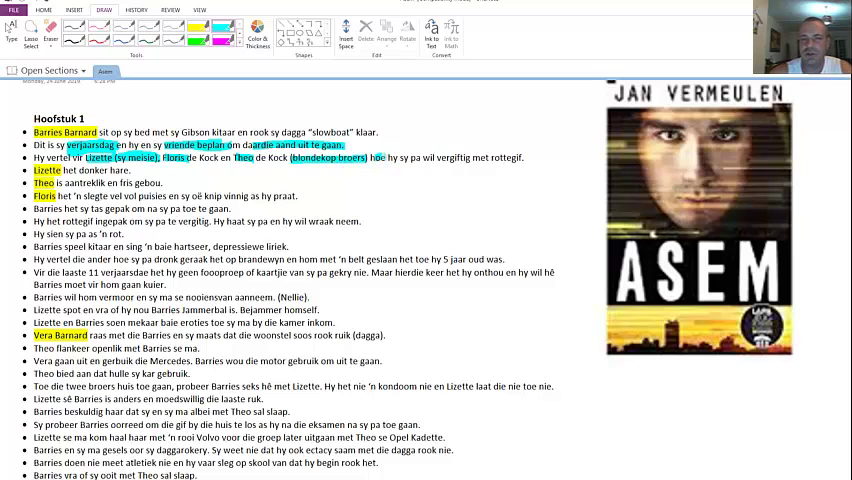
left_click_drag(370, 158, 520, 158)
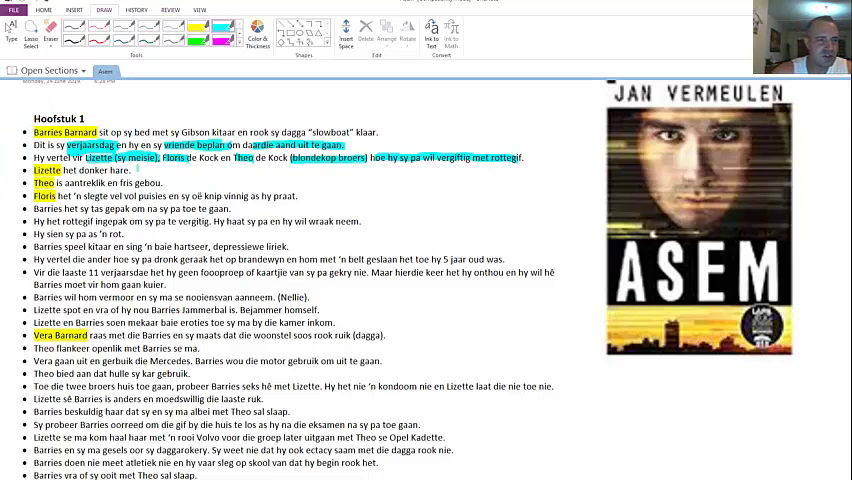
Step: Highlight the Lizette, Theo and Floris descriptions plus the bag-packing and rat-poison phrases
left_click_drag(134, 170, 79, 170)
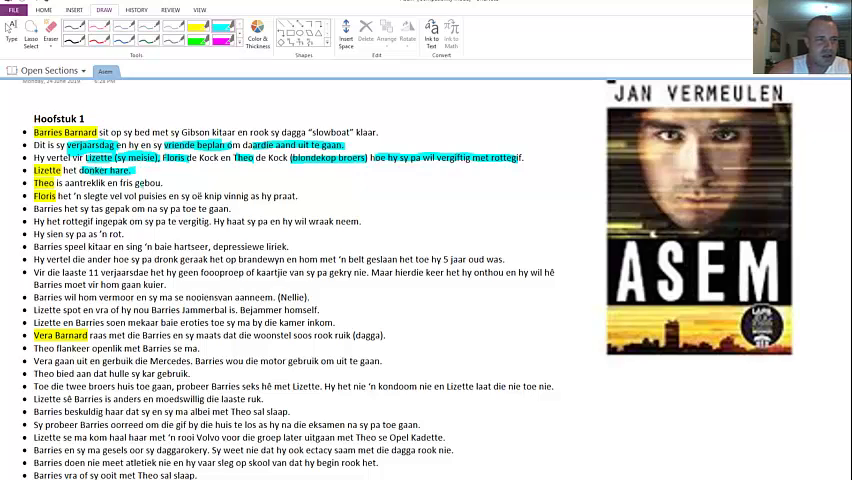
scroll(96, 124, "down", 1)
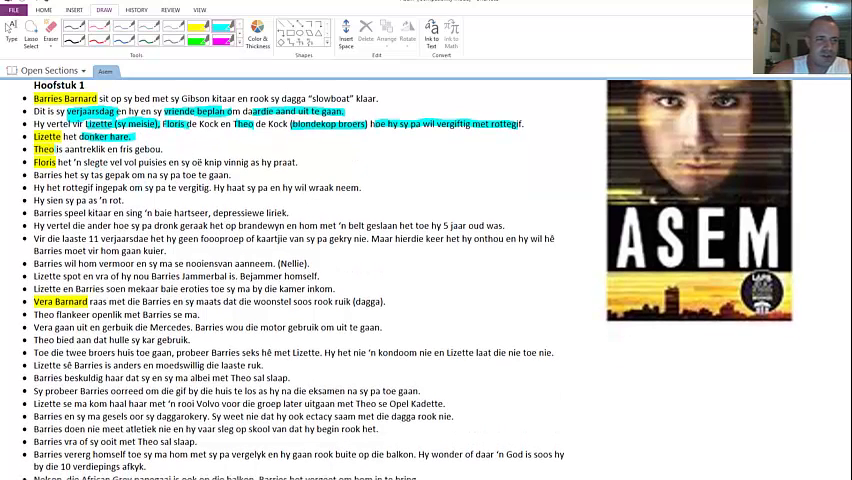
left_click_drag(55, 149, 162, 149)
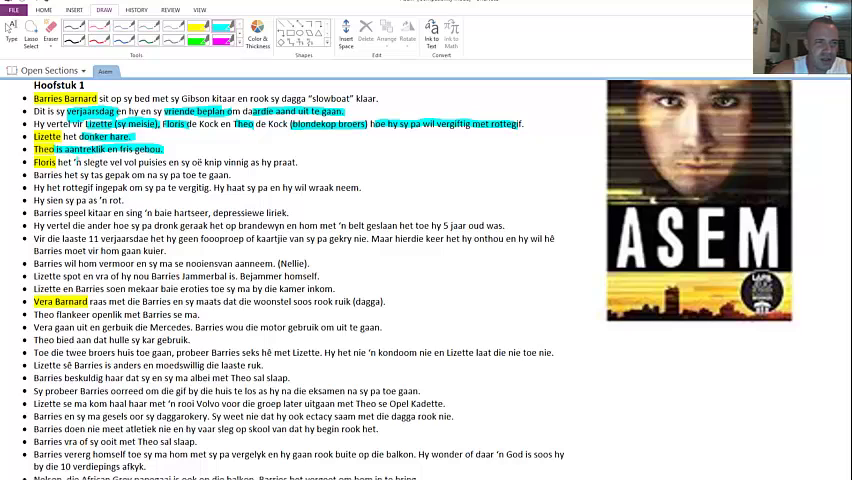
left_click_drag(73, 162, 167, 162)
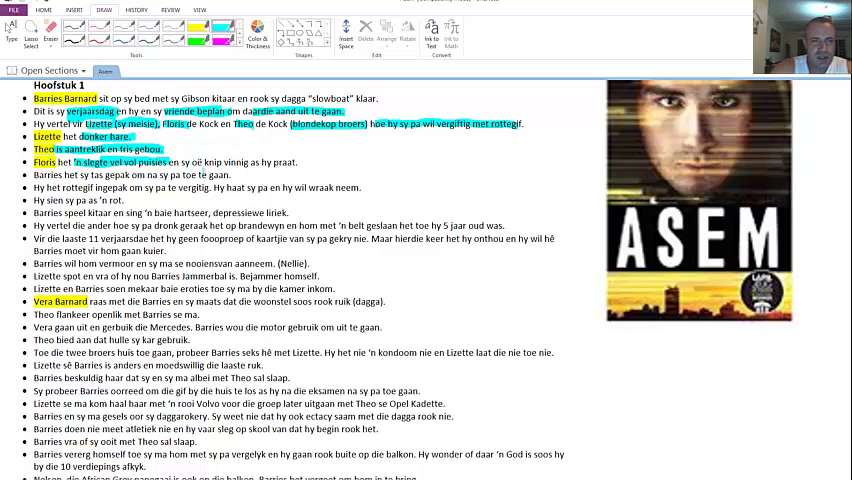
left_click_drag(167, 162, 243, 162)
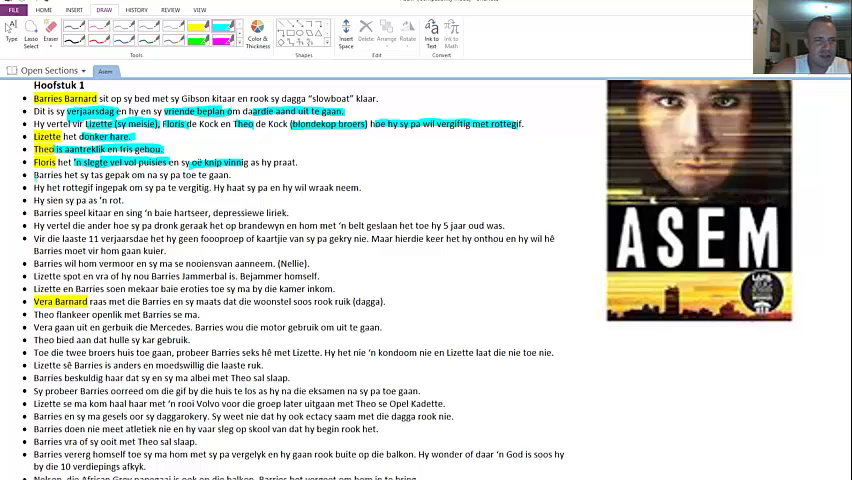
left_click_drag(62, 175, 231, 175)
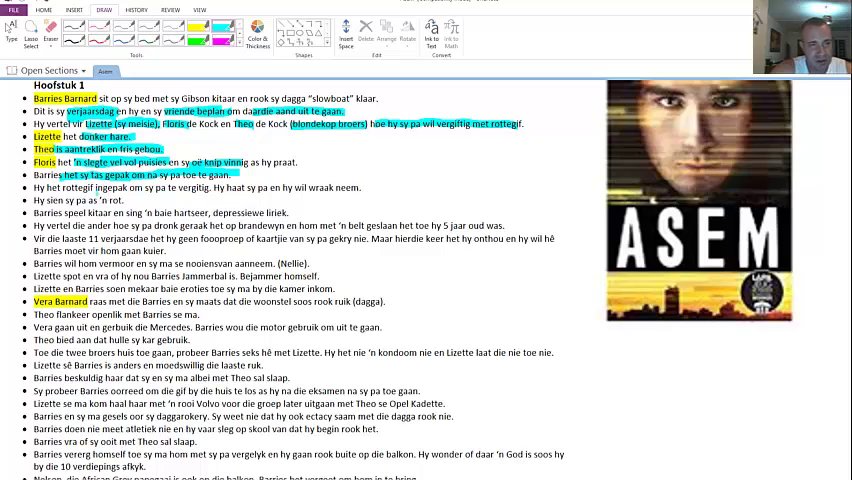
left_click_drag(208, 187, 62, 187)
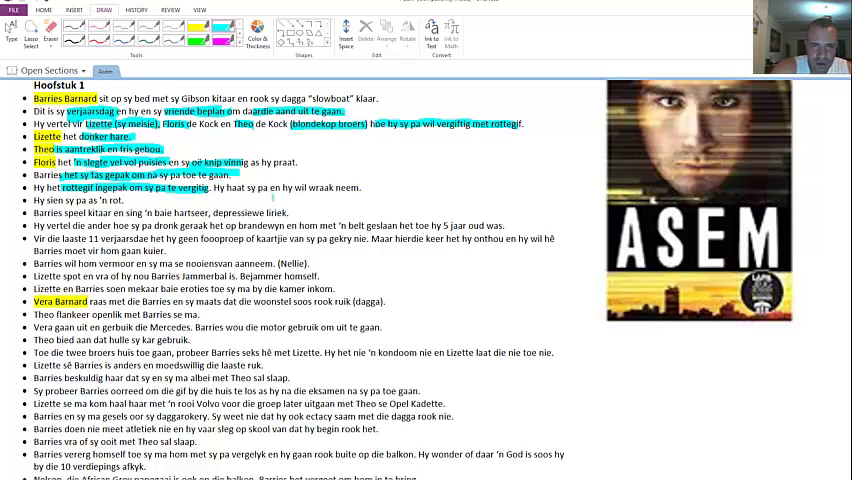
Step: Highlight 'wraak' and 'speel kitaar en depressiewe liriek.' in cyan
left_click_drag(308, 187, 333, 187)
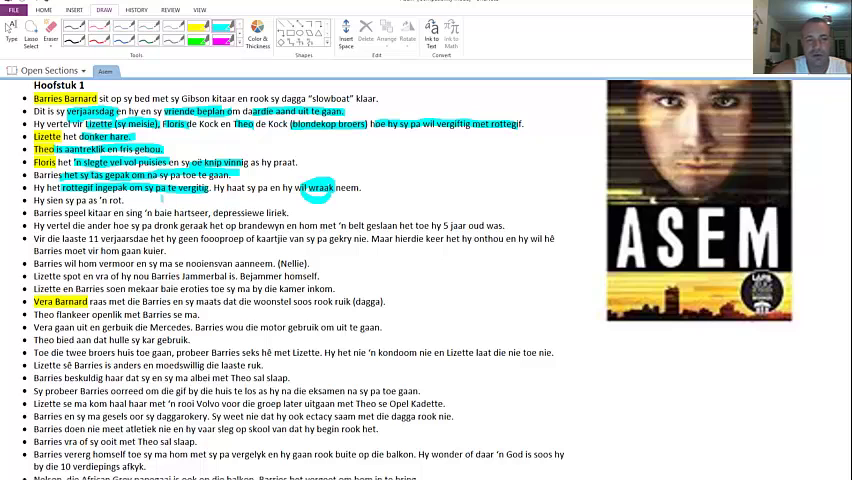
scroll(161, 199, "up", 2)
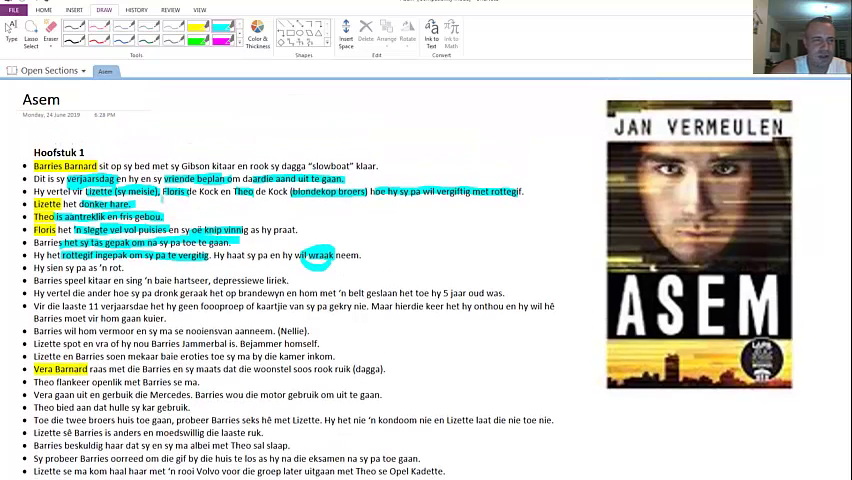
scroll(100, 268, "down", 2)
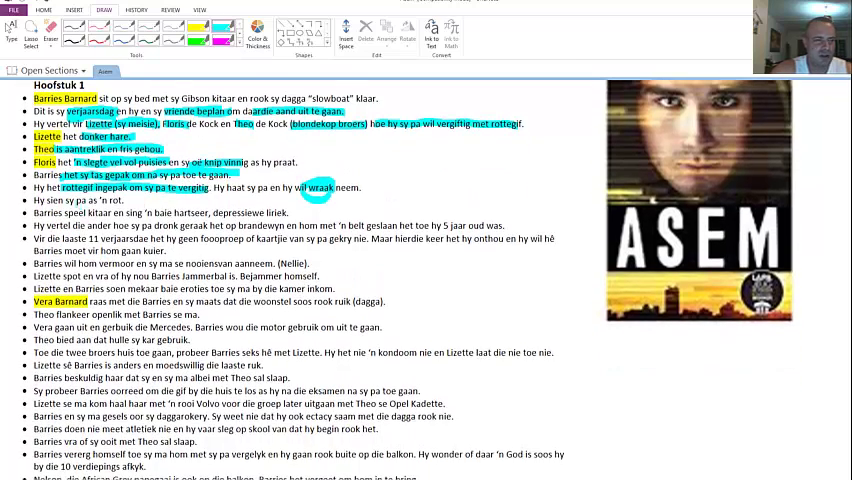
left_click_drag(65, 200, 124, 200)
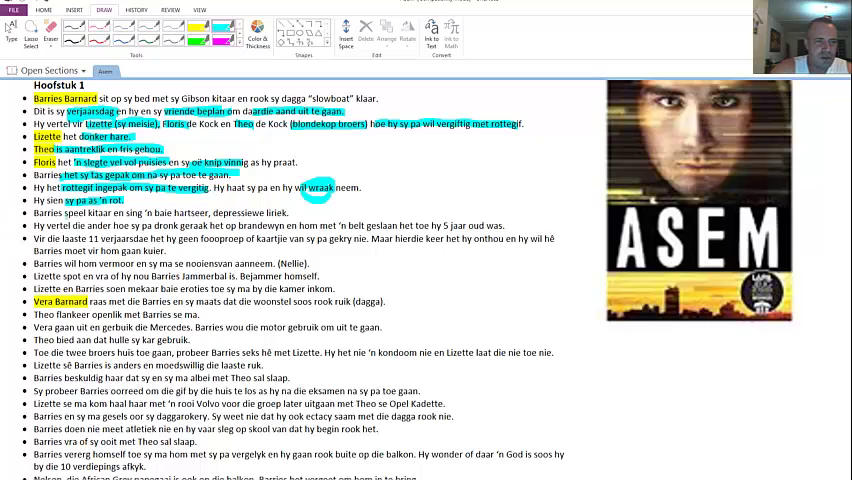
left_click_drag(62, 213, 208, 213)
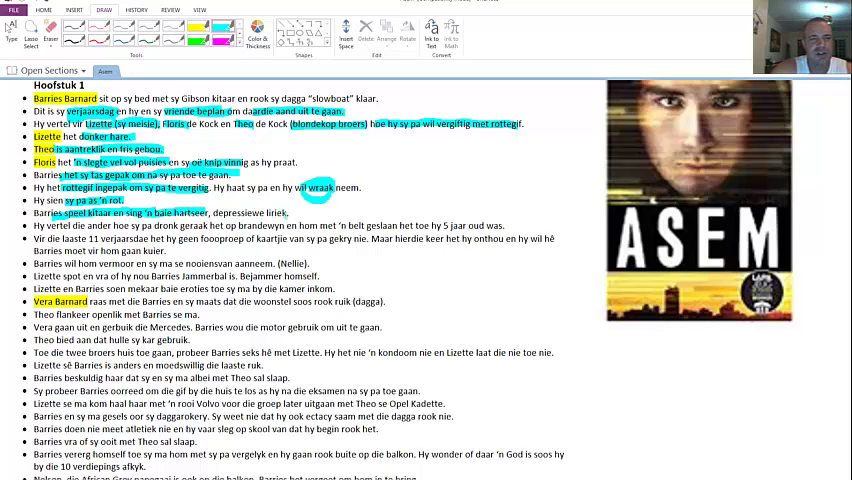
left_click_drag(210, 213, 288, 213)
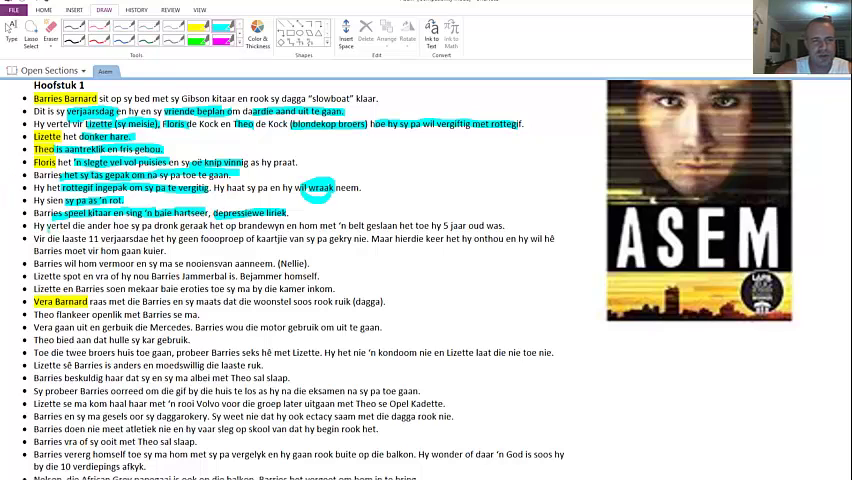
Step: Highlight the drunken belt-beating sentence, from 'die ander hoe sy' through 'hy 5 jaar oud was'
left_click_drag(61, 226, 226, 226)
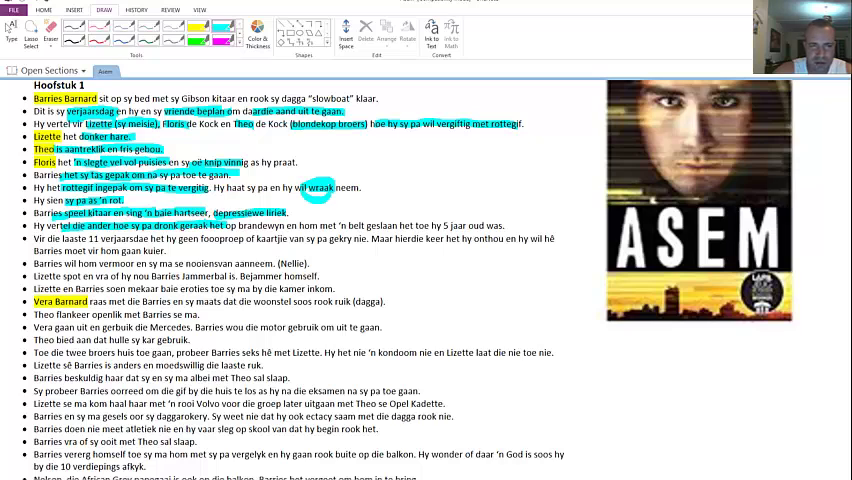
left_click_drag(226, 226, 285, 226)
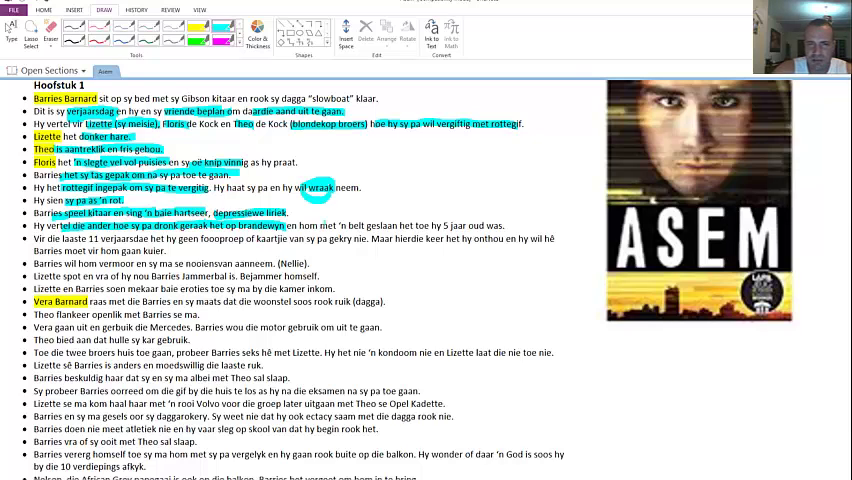
left_click_drag(288, 226, 392, 219)
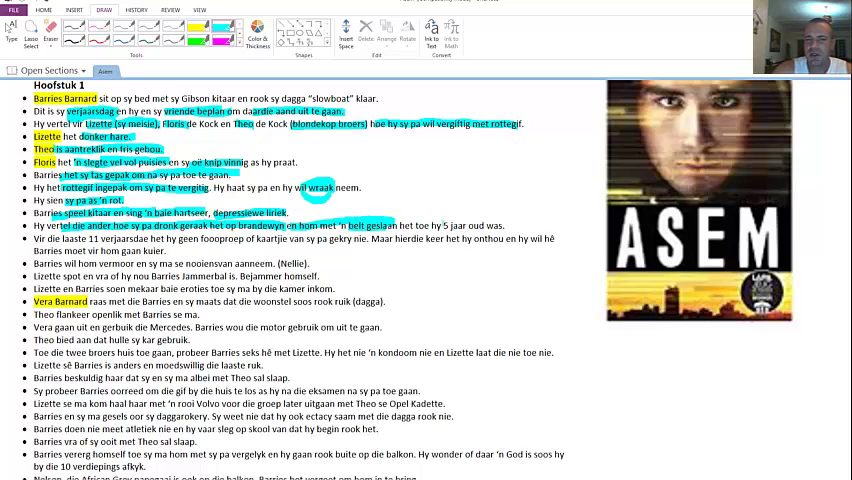
left_click_drag(416, 226, 503, 226)
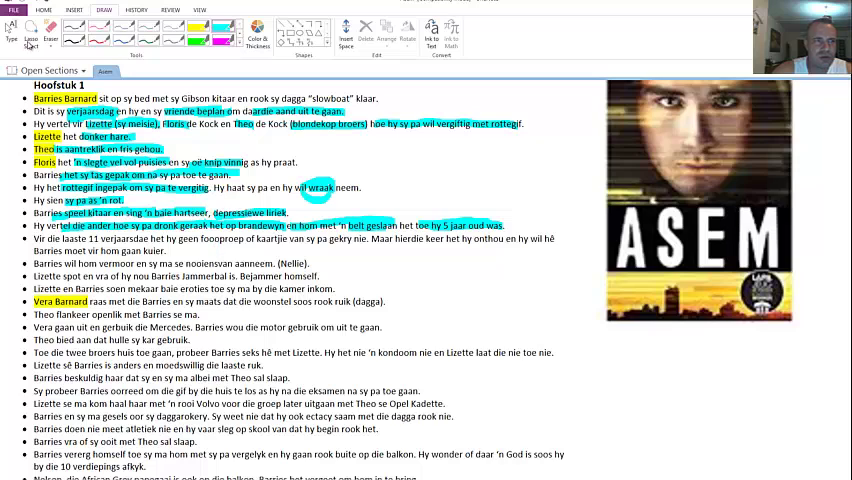
Step: Look through the Home, Insert, Review and View ribbons, then go back to Draw
left_click(40, 10)
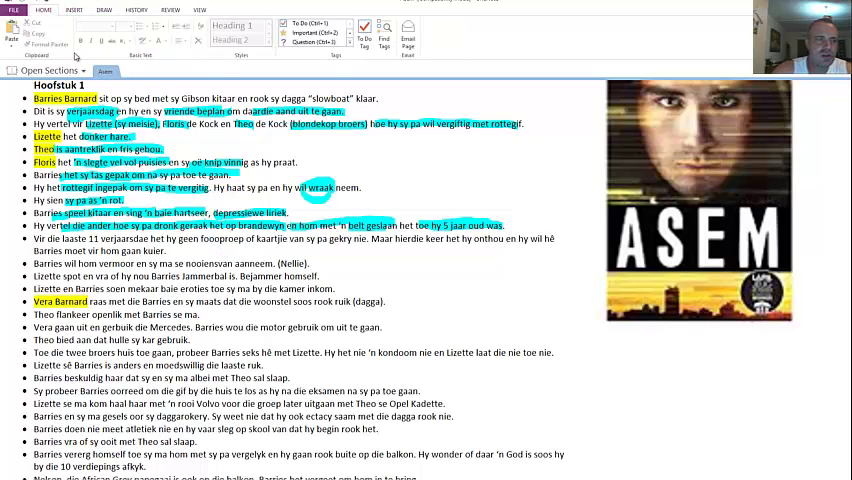
left_click(73, 10)
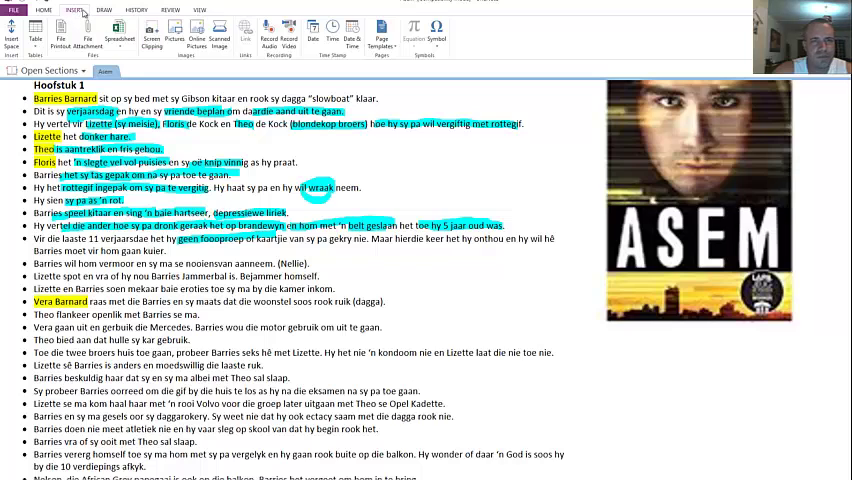
left_click(42, 11)
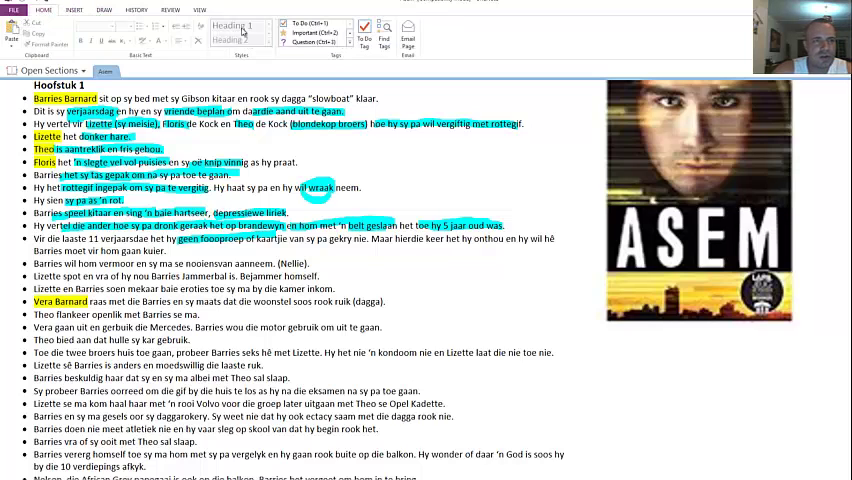
left_click(173, 11)
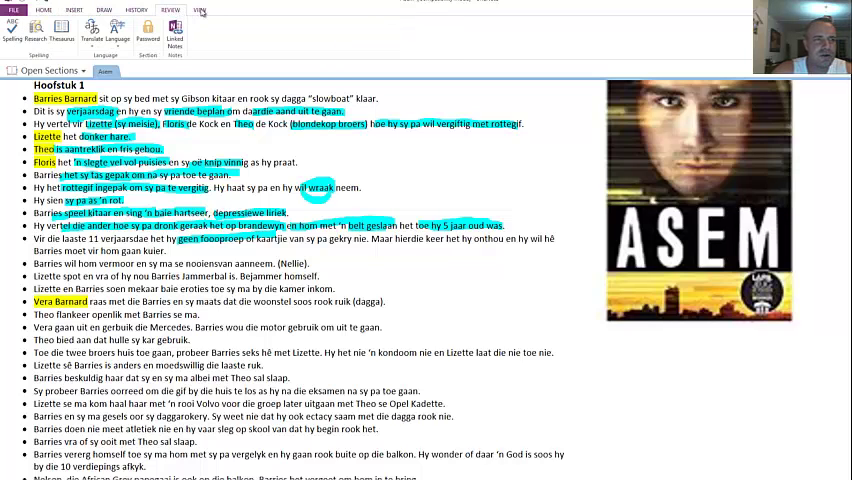
left_click(201, 11)
left_click(100, 10)
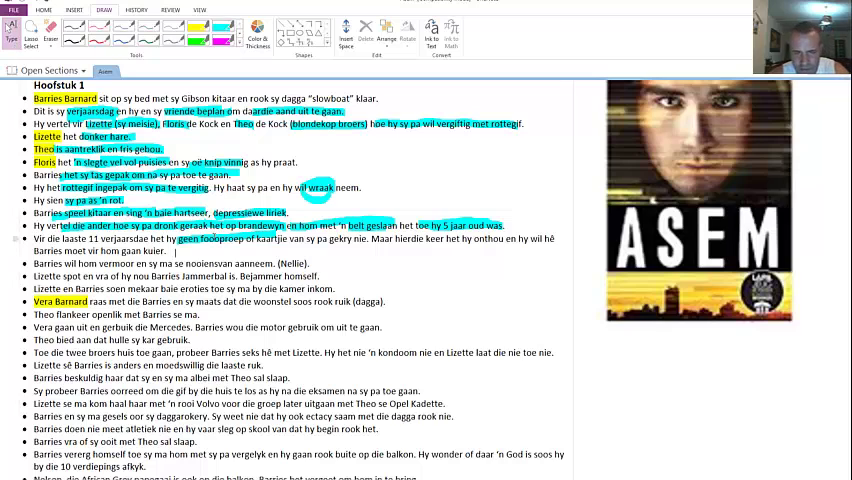
Step: Fix the phone-call typo, then highlight 'keer het hy onthou en' and the visit request
left_click(11, 30)
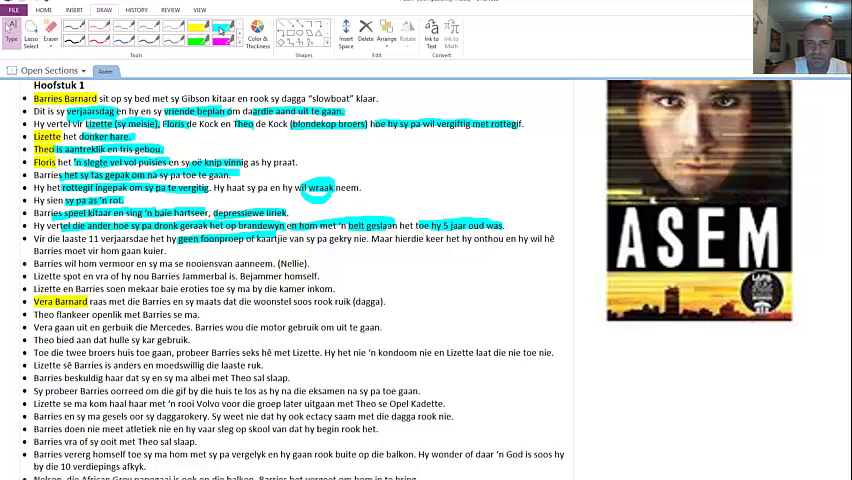
left_click(147, 21)
left_click_drag(405, 240, 517, 240)
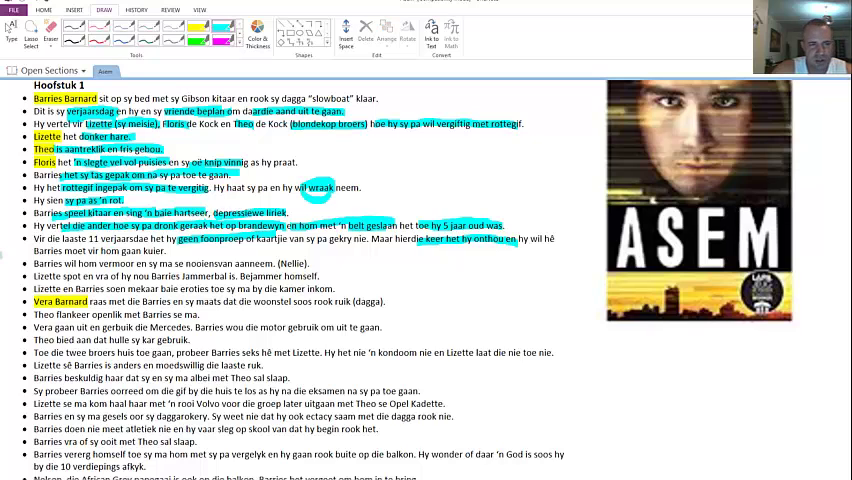
left_click_drag(35, 251, 165, 251)
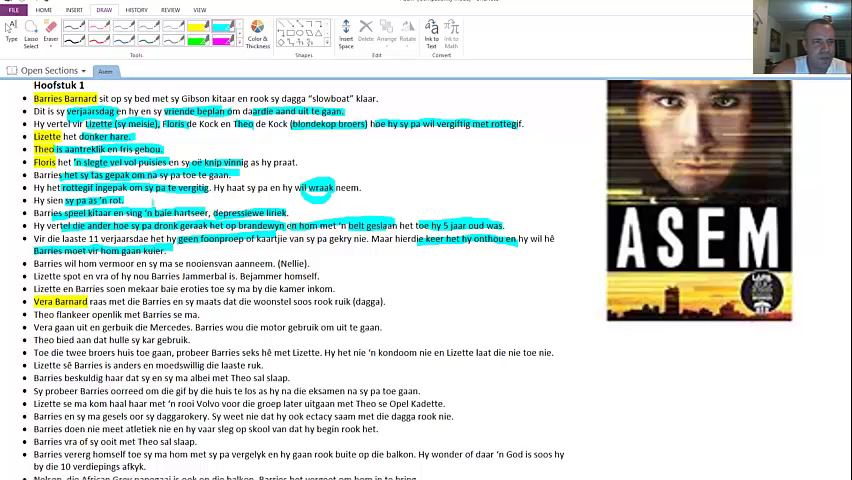
scroll(71, 171, "down", 3)
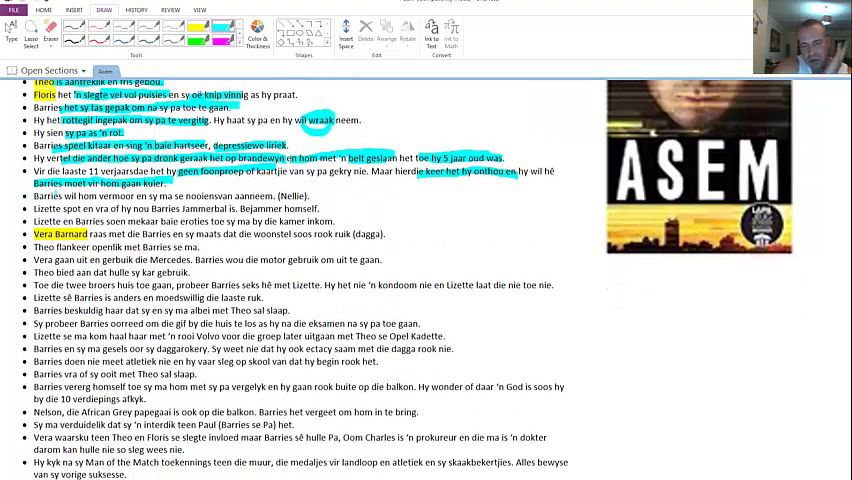
scroll(152, 160, "up", 4)
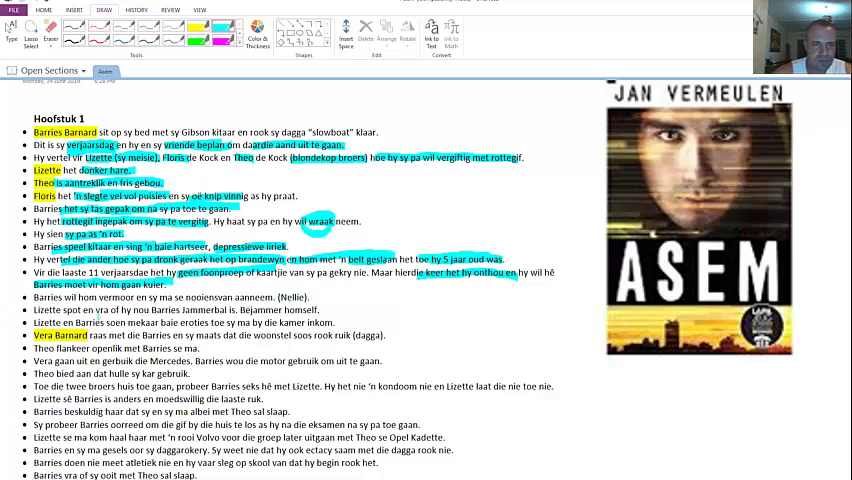
Step: Highlight 'vermoer', 'nooiensvan aanneem. (Nellie).' and Lizette's Jammerbal taunt in cyan
left_click_drag(99, 298, 135, 298)
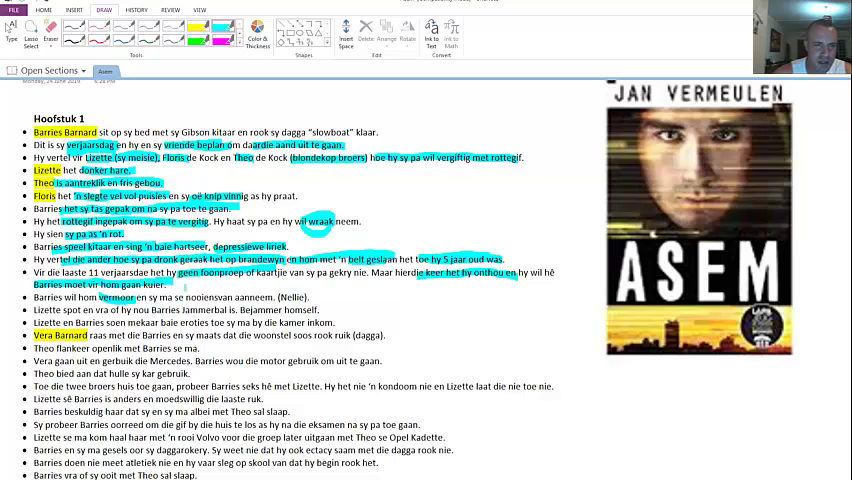
scroll(280, 280, "down", 1)
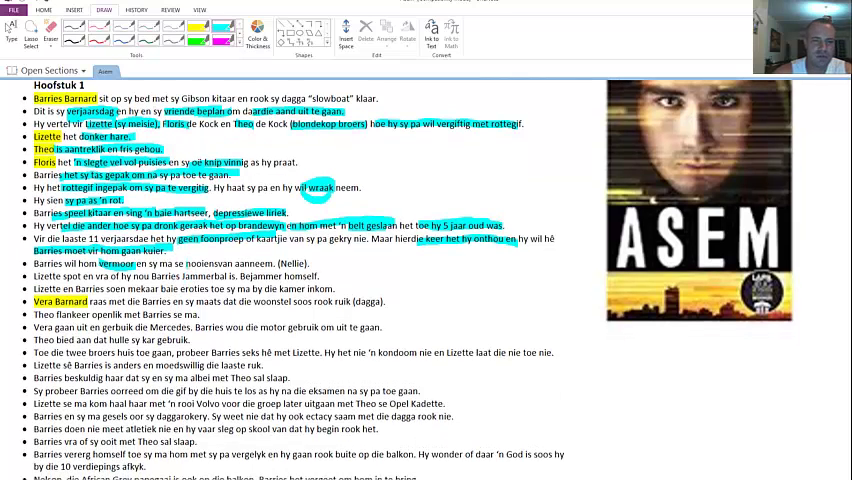
left_click_drag(185, 264, 276, 264)
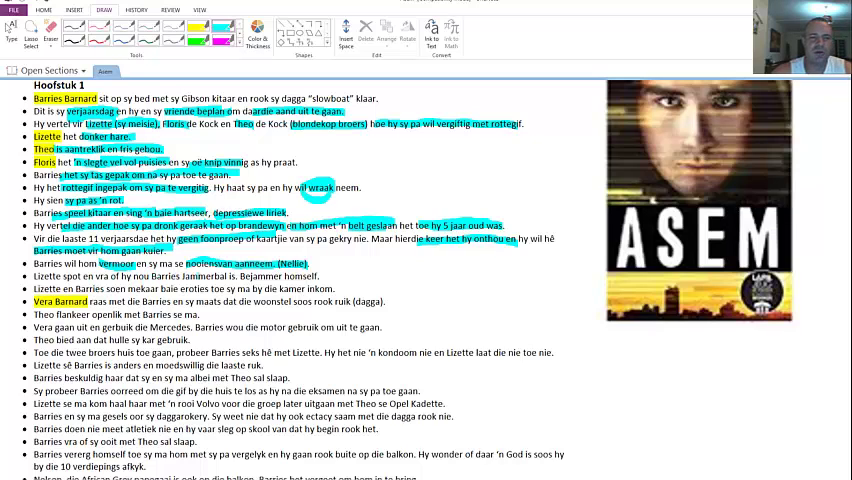
left_click_drag(150, 276, 247, 276)
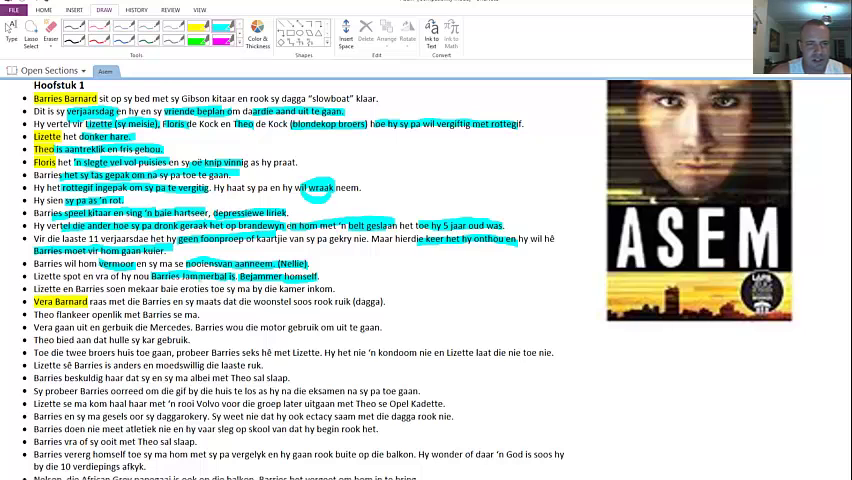
scroll(49, 196, "down", 1)
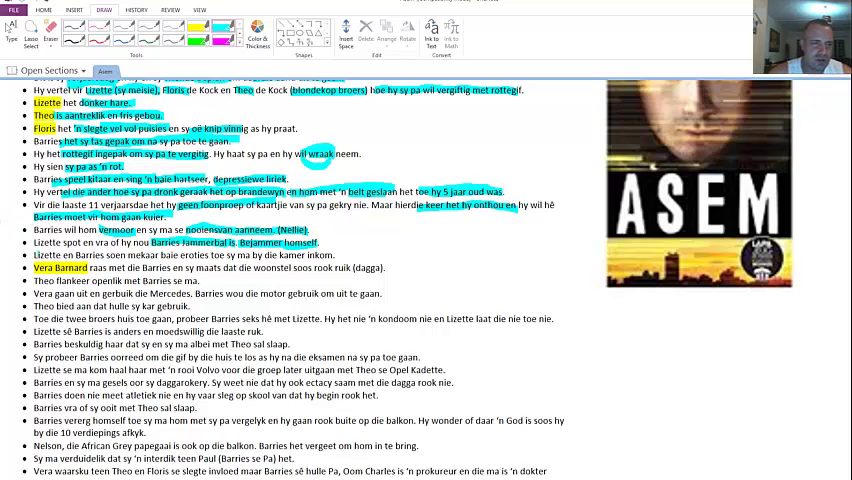
Step: Highlight the erotic kiss, Vera's scolding, the dagga-smelling flat and Theo's flirting in cyan
left_click_drag(36, 254, 222, 254)
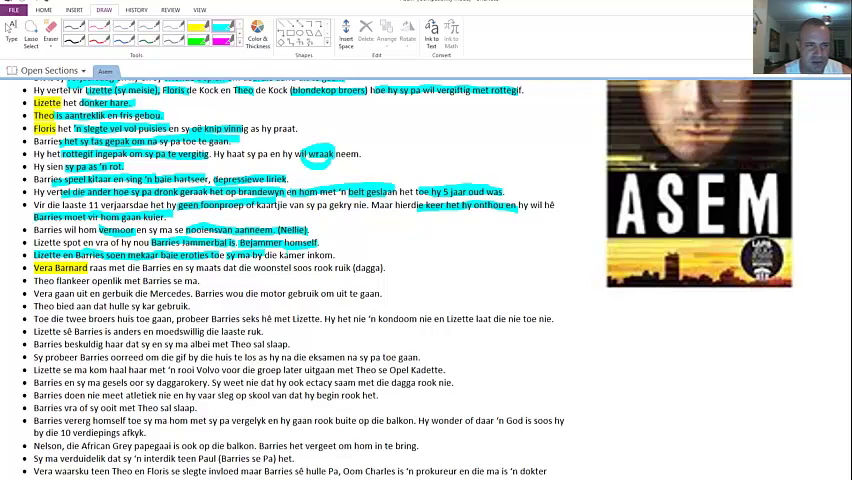
scroll(300, 280, "down", 2)
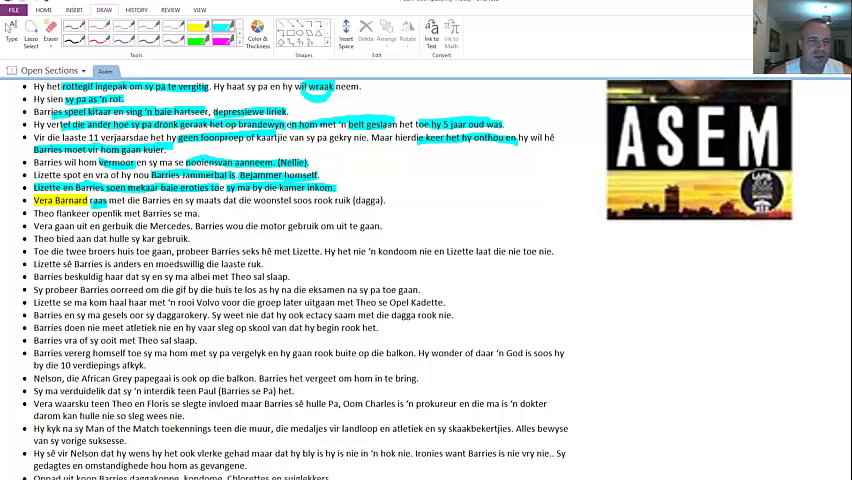
left_click_drag(100, 200, 128, 200)
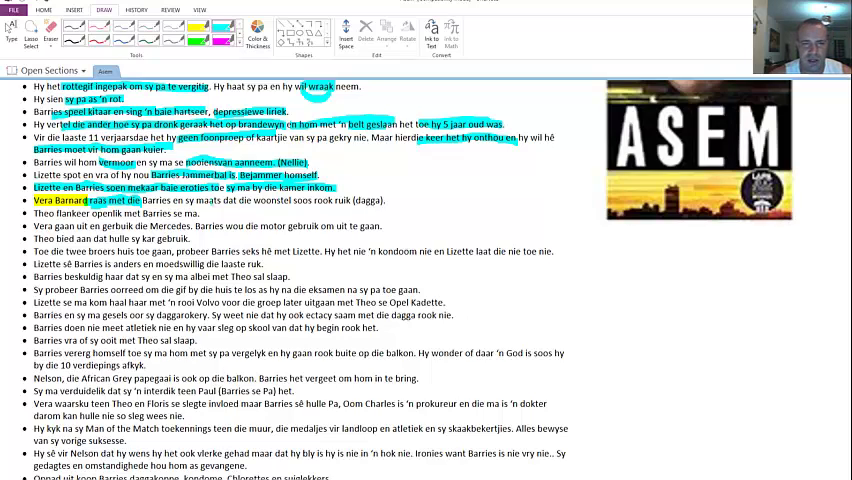
left_click_drag(171, 133, 257, 133)
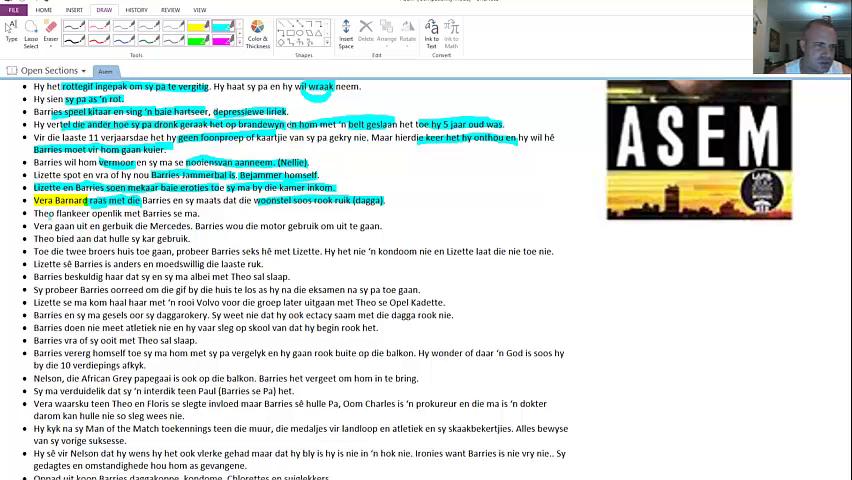
left_click_drag(34, 213, 55, 213)
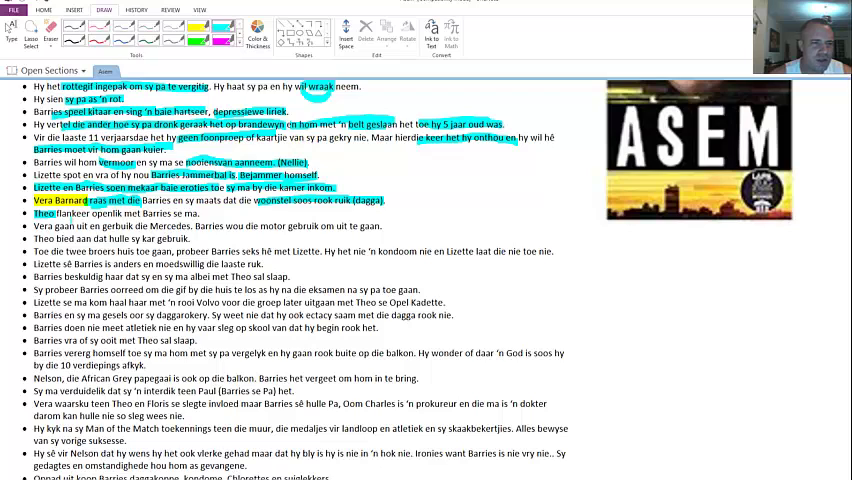
left_click_drag(56, 214, 200, 214)
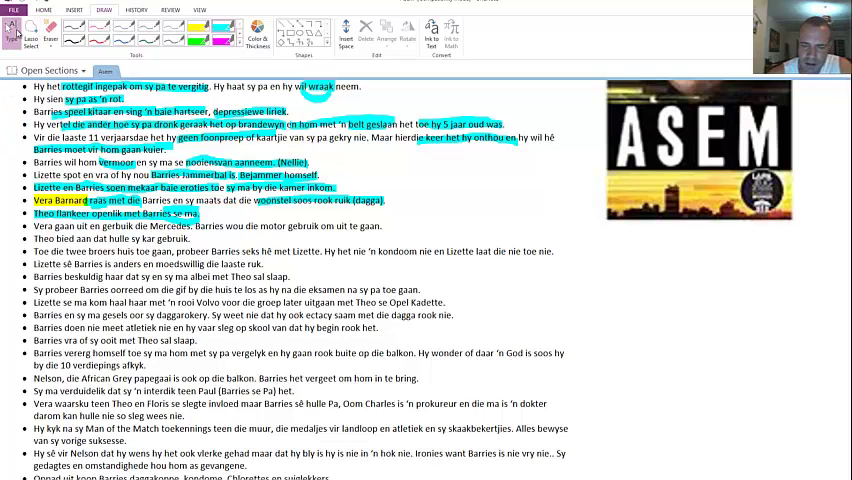
Step: Delete a stray character in 'Vera gaan uit', then highlight Theo's car offer and the condom sentence
left_click(10, 28)
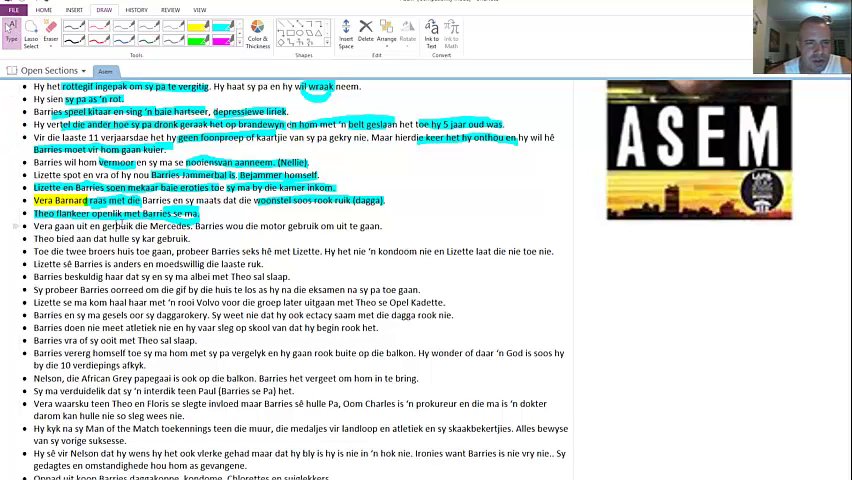
key("BackSpace")
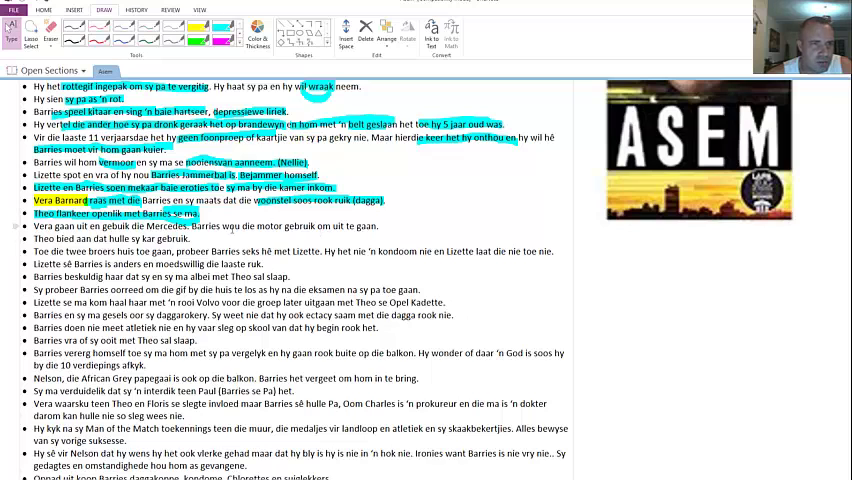
scroll(236, 224, "down", 1)
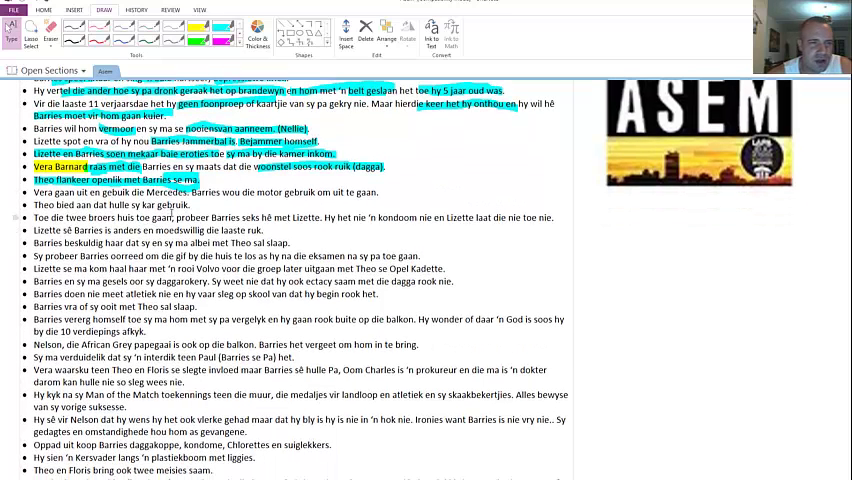
left_click(220, 30)
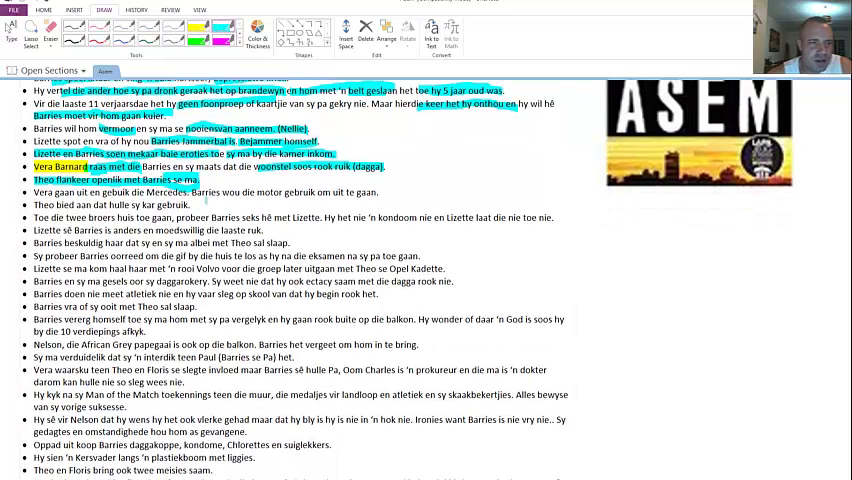
left_click_drag(119, 205, 189, 205)
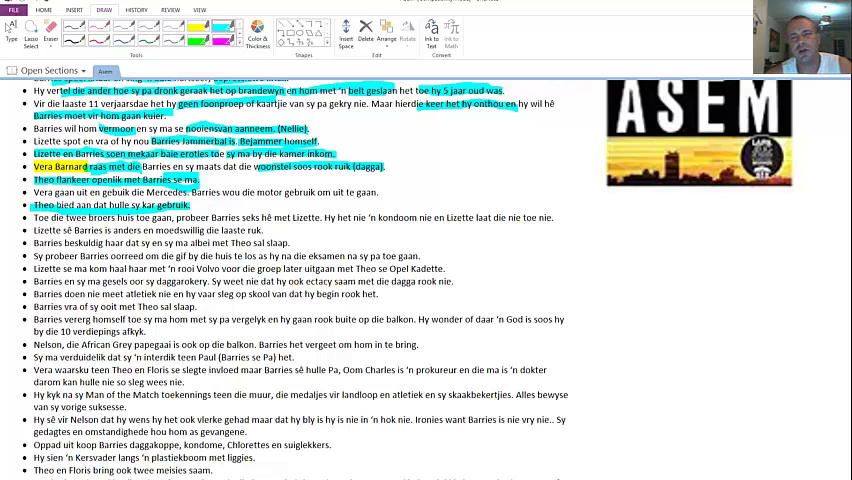
left_click_drag(30, 205, 118, 205)
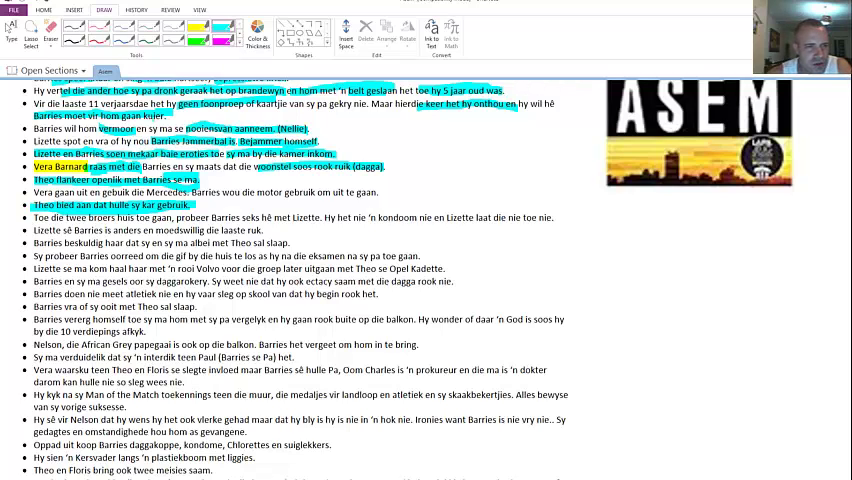
scroll(300, 280, "down", 1)
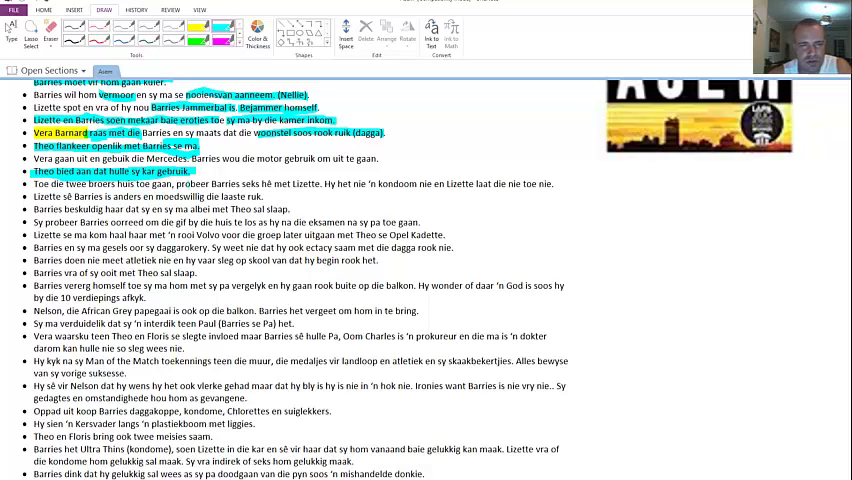
left_click_drag(176, 184, 322, 184)
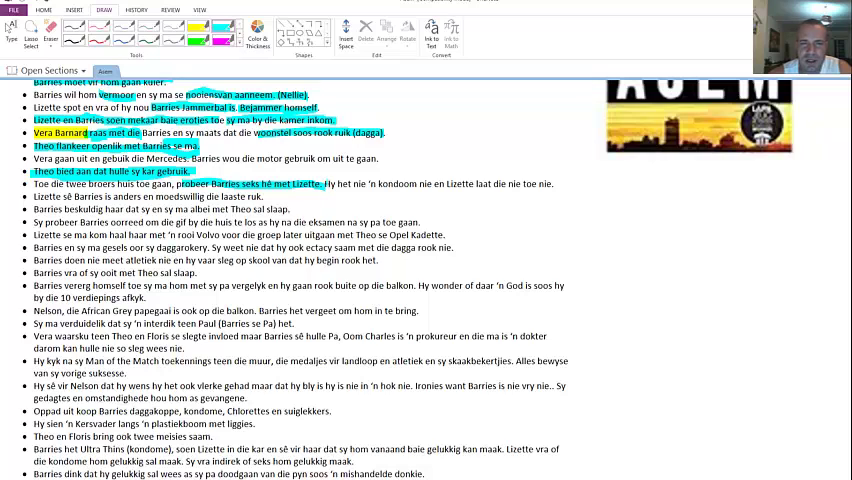
left_click_drag(323, 184, 555, 185)
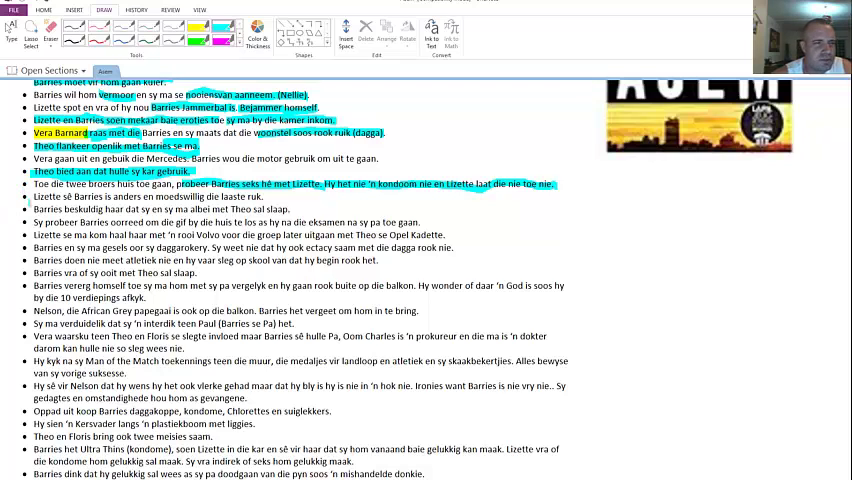
scroll(290, 270, "down", 2)
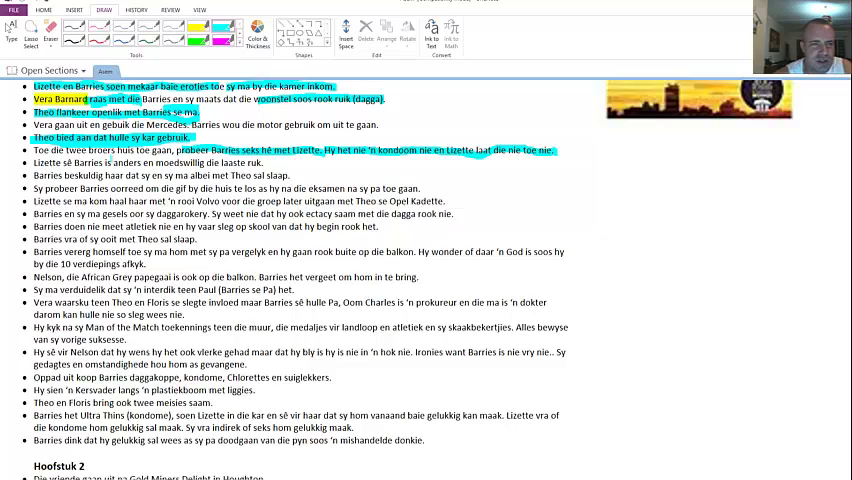
Step: Highlight 'anders en moedswillig', 'Barries beskuldig', the after-exams visit phrase and 'n rooi Volvo
left_click_drag(112, 162, 207, 162)
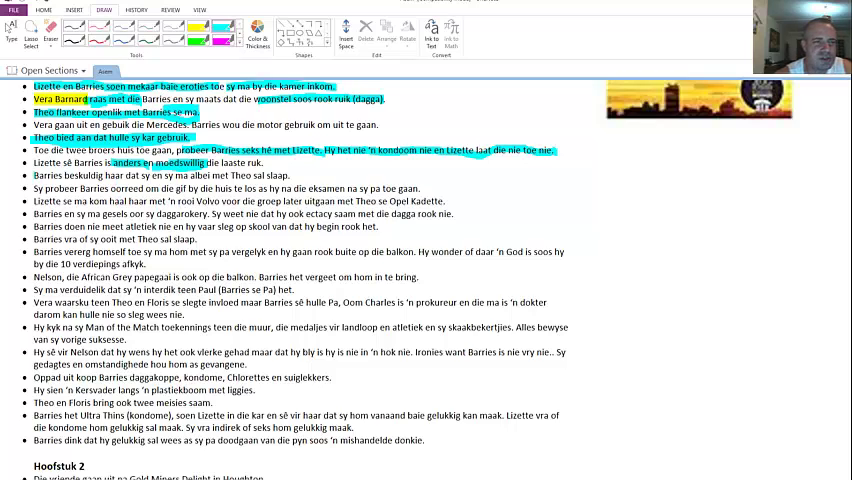
left_click_drag(33, 176, 106, 176)
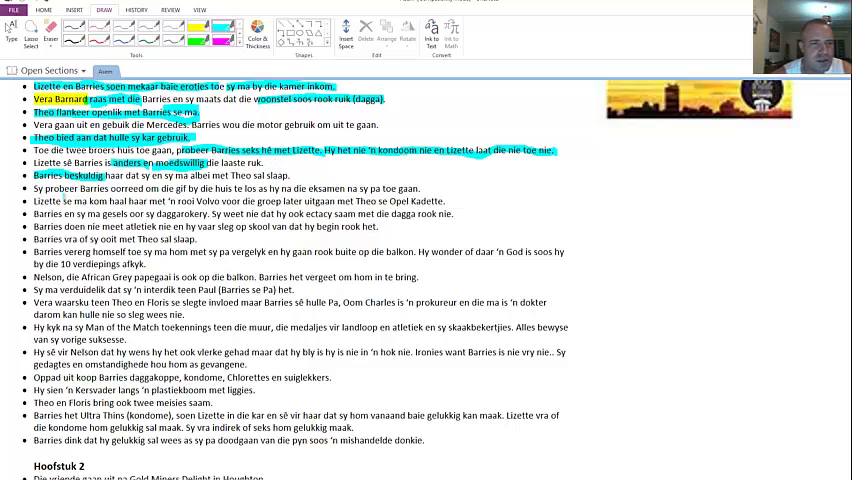
scroll(63, 197, "down", 1)
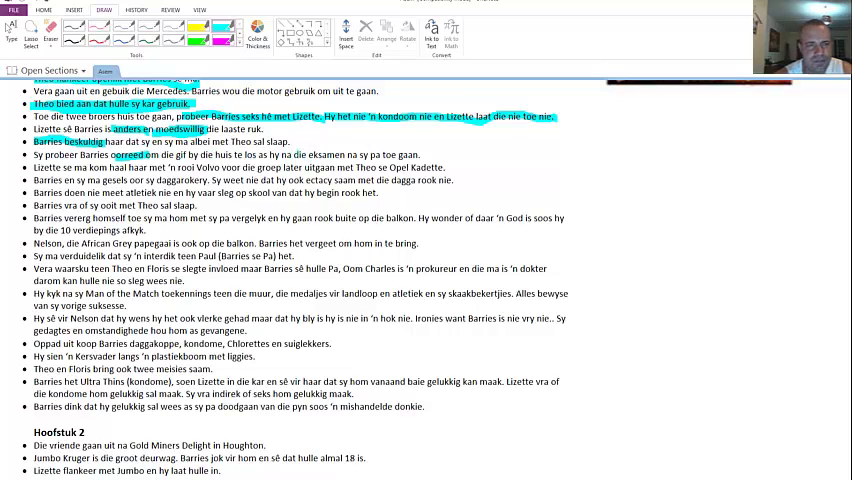
left_click_drag(268, 156, 418, 156)
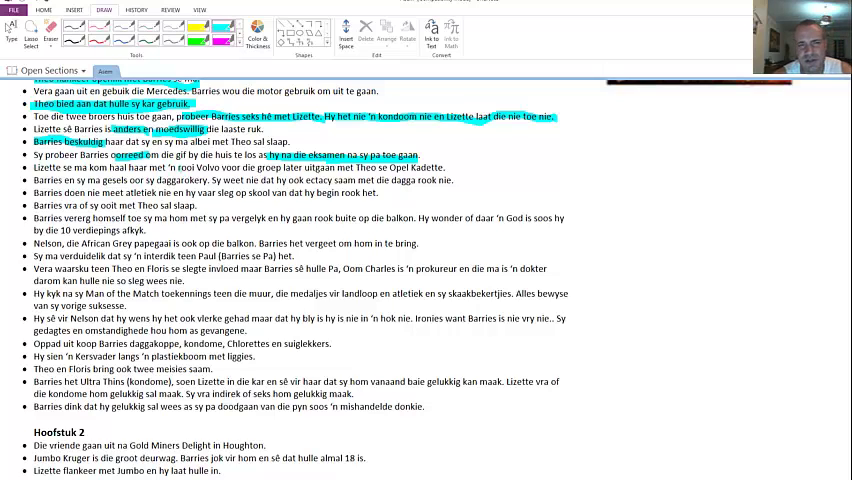
left_click_drag(168, 167, 229, 168)
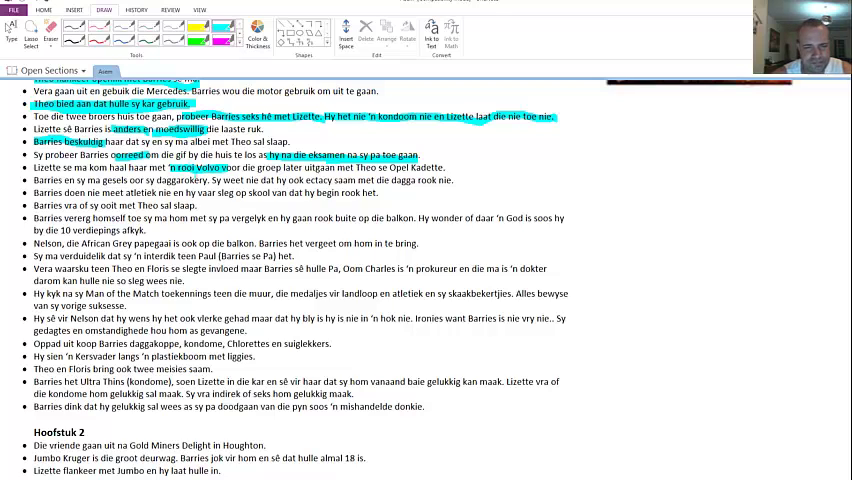
scroll(290, 280, "up", 5)
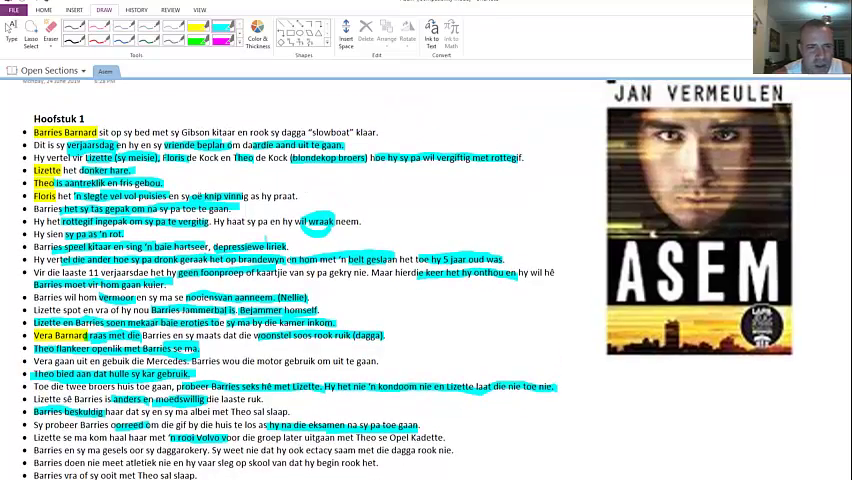
scroll(290, 280, "down", 1)
scroll(290, 280, "down", 1)
scroll(290, 280, "down", 2)
scroll(290, 280, "down", 1)
scroll(140, 213, "down", 1)
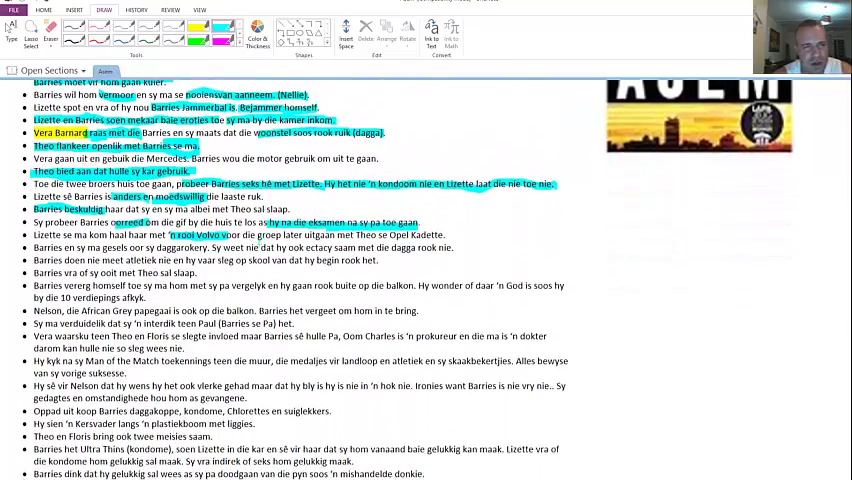
scroll(140, 213, "down", 1)
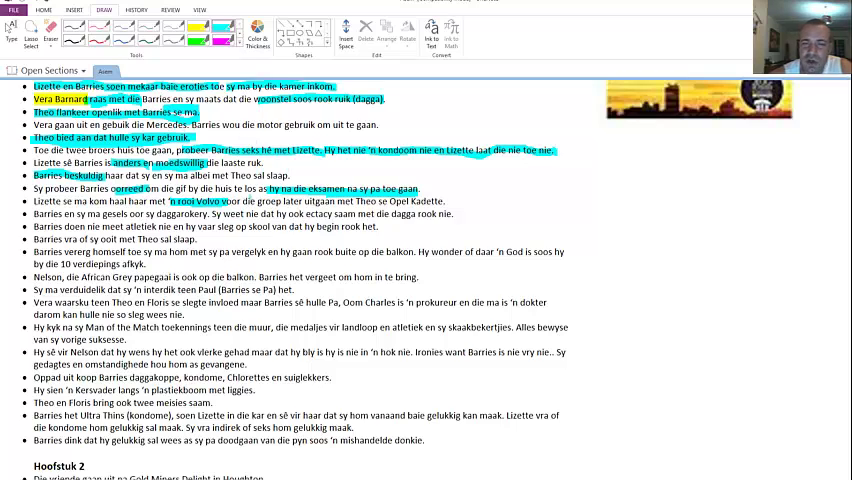
Step: Highlight 'groep later uitgaan met Theo se Opel Kadette.' on the Volvo bullet
left_click_drag(255, 203, 445, 201)
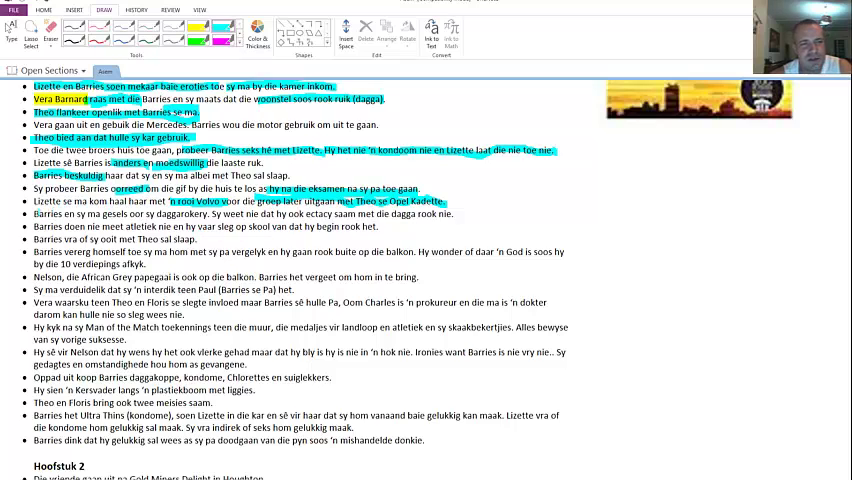
Step: Highlight in cyan Barries's daggarokery talk with his mother and the ecstasy-and-dagga clause
left_click_drag(34, 214, 210, 214)
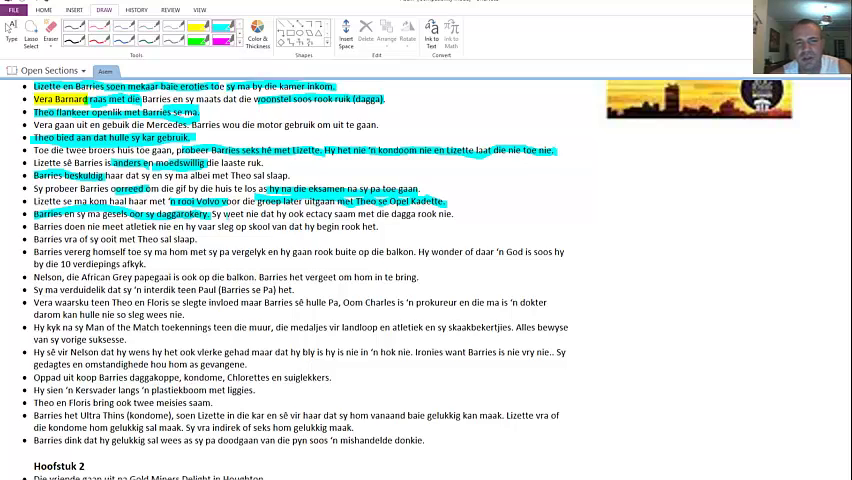
left_click_drag(302, 214, 454, 214)
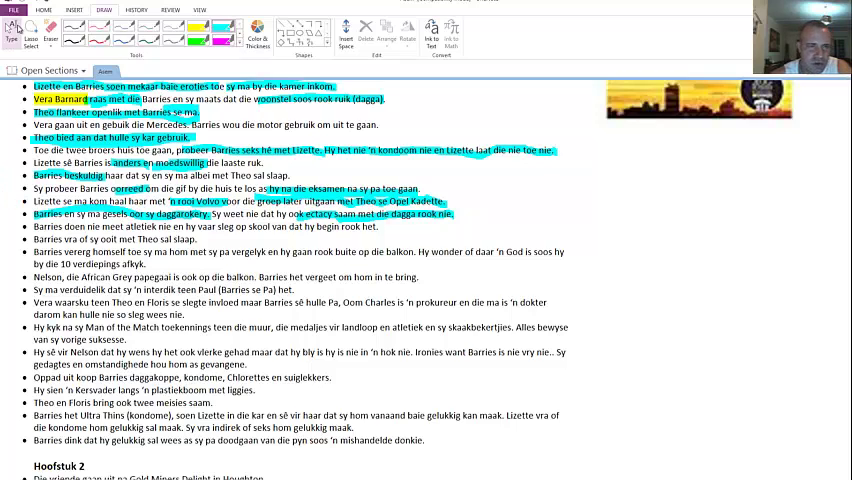
left_click(16, 28)
left_click(218, 135)
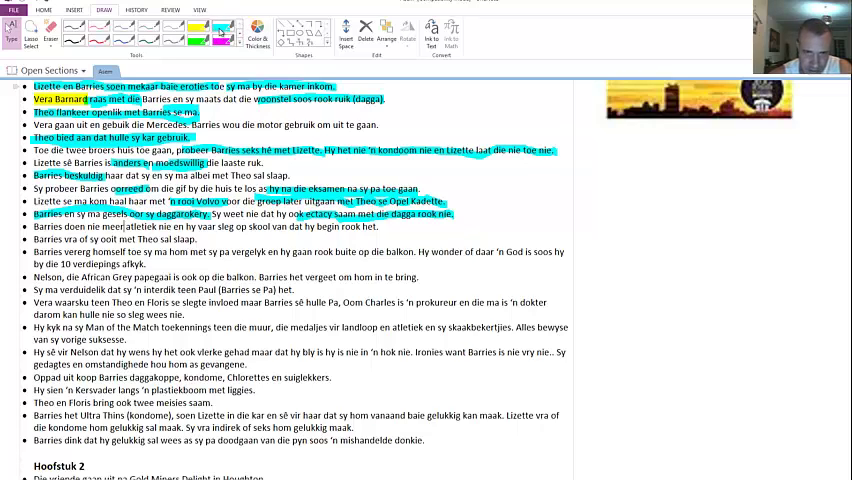
Step: Highlight 'vaar sleg op skool…' and 'meer atletiek' with the cyan highlighter
left_click(146, 24)
left_click_drag(199, 228, 381, 228)
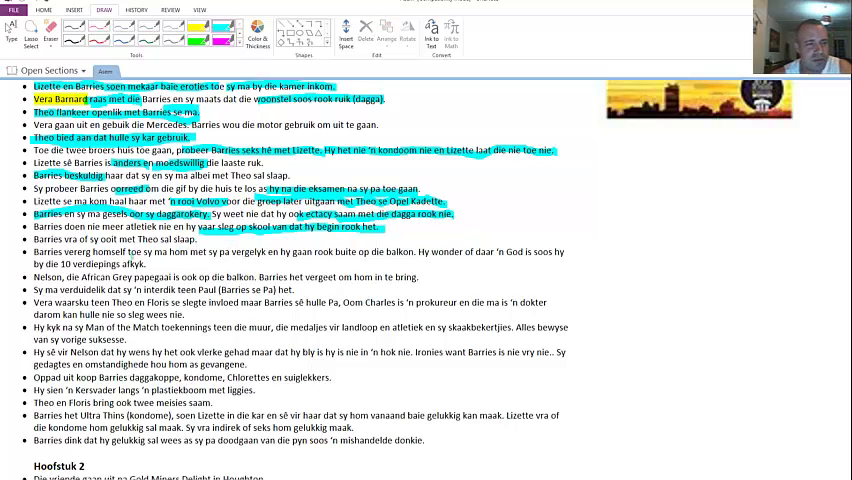
left_click_drag(104, 228, 160, 228)
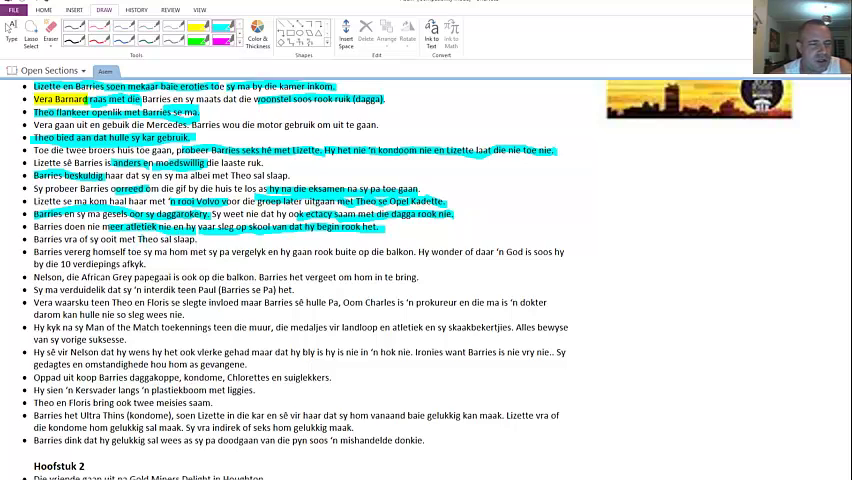
scroll(98, 186, "down", 1)
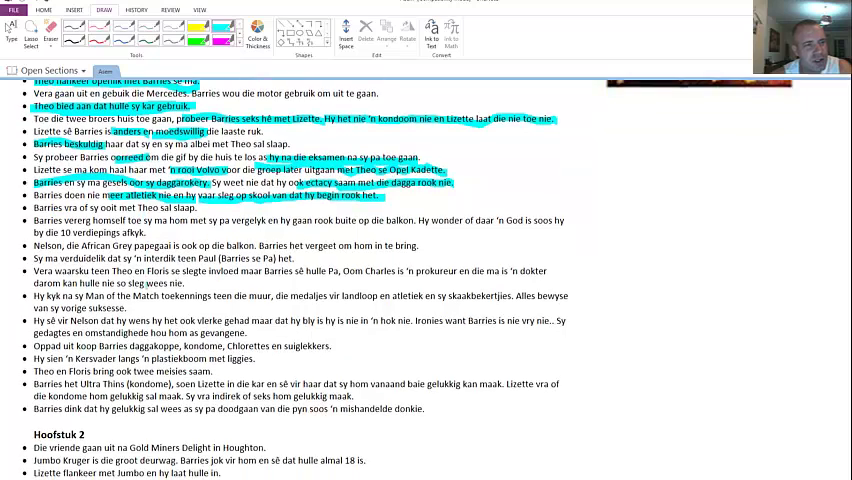
scroll(20, 172, "down", 1)
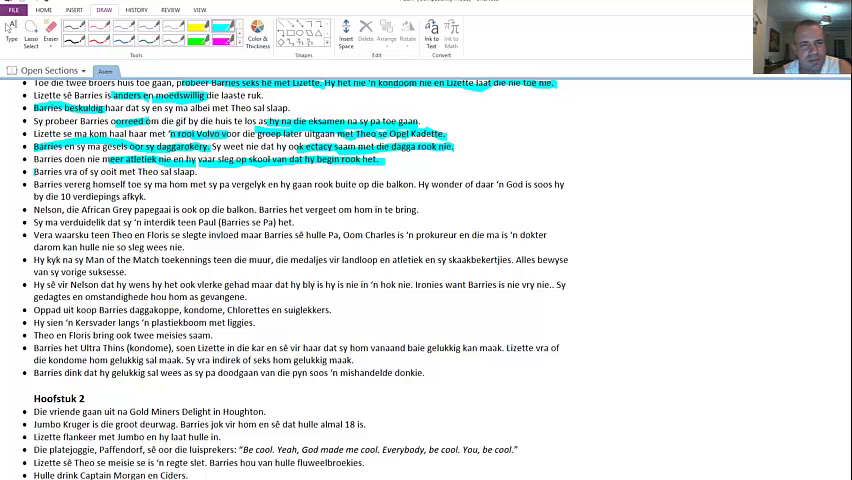
Step: Highlight the Theo bullet and the father comparison, balcony smoking, God and 10-storey phrases in cyan
mouse_move(32, 158)
left_mouse_down()
mouse_move(204, 171)
mouse_move(44, 172)
left_mouse_up()
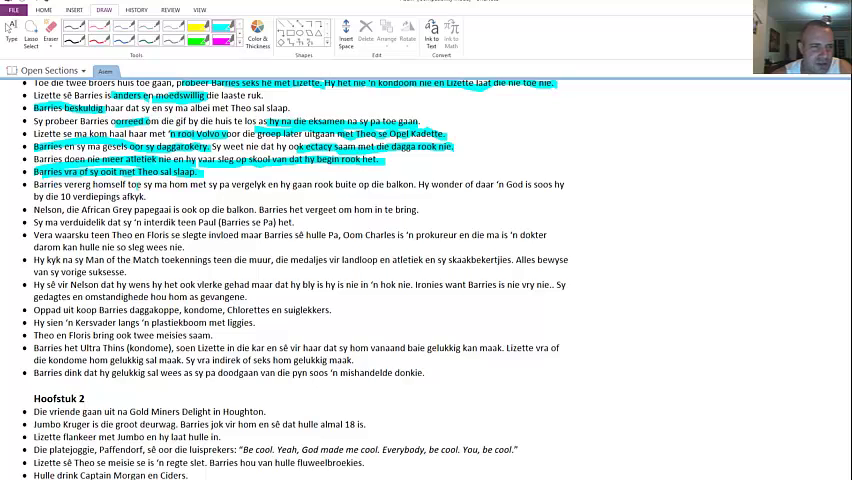
left_click_drag(62, 184, 268, 184)
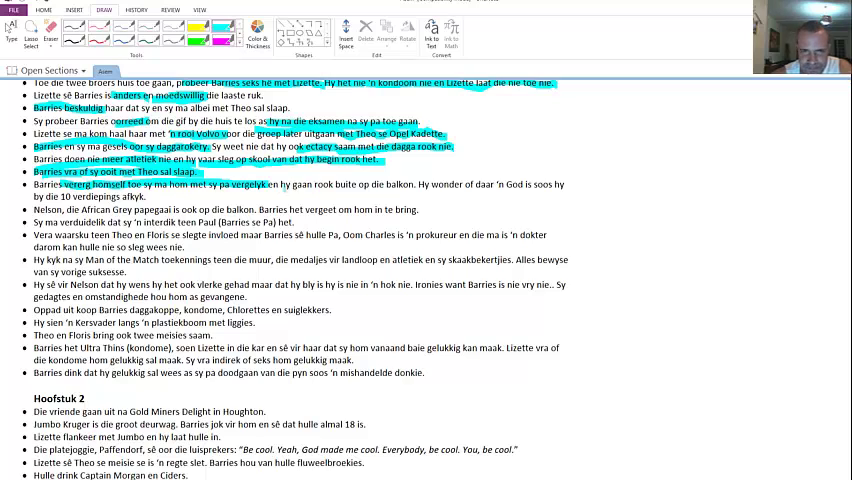
left_click_drag(268, 186, 413, 185)
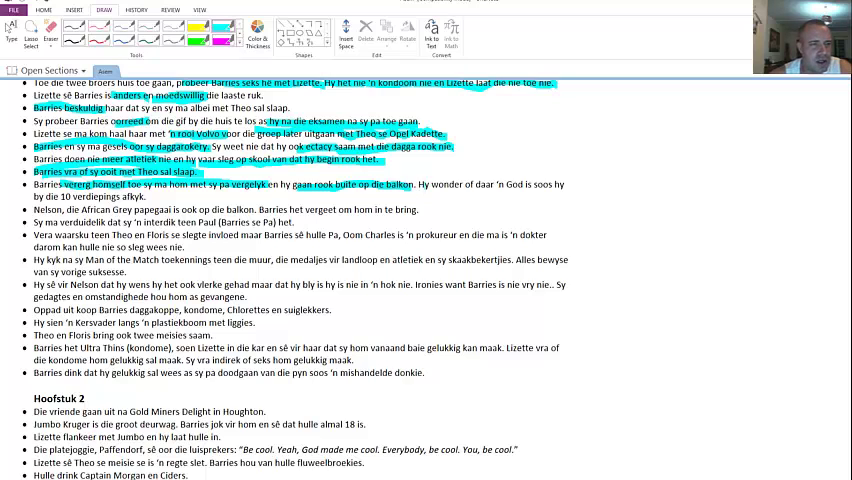
left_click_drag(418, 185, 564, 185)
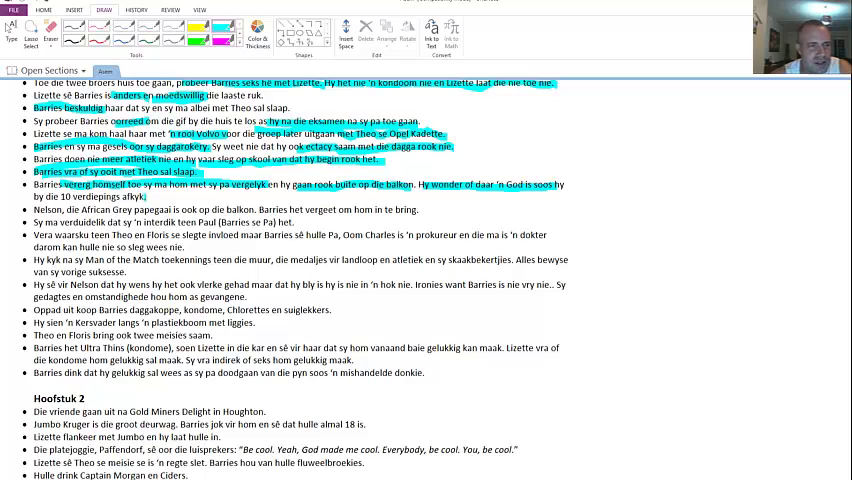
left_click_drag(147, 196, 33, 197)
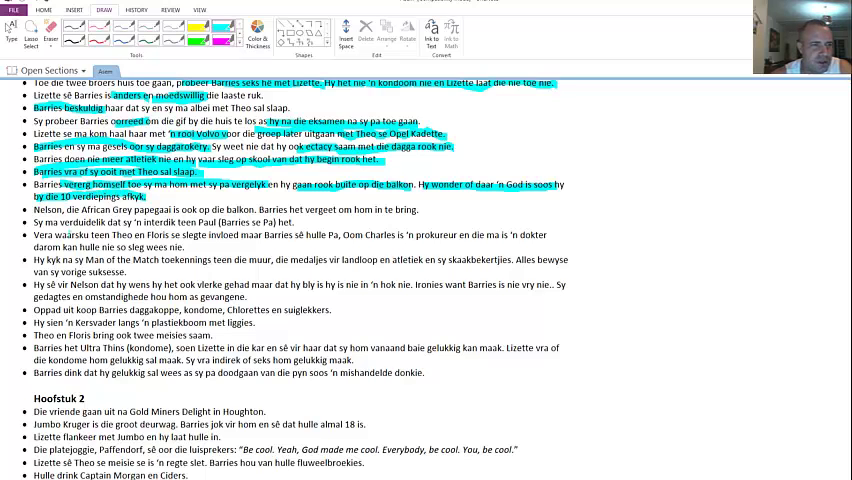
scroll(46, 208, "down", 1)
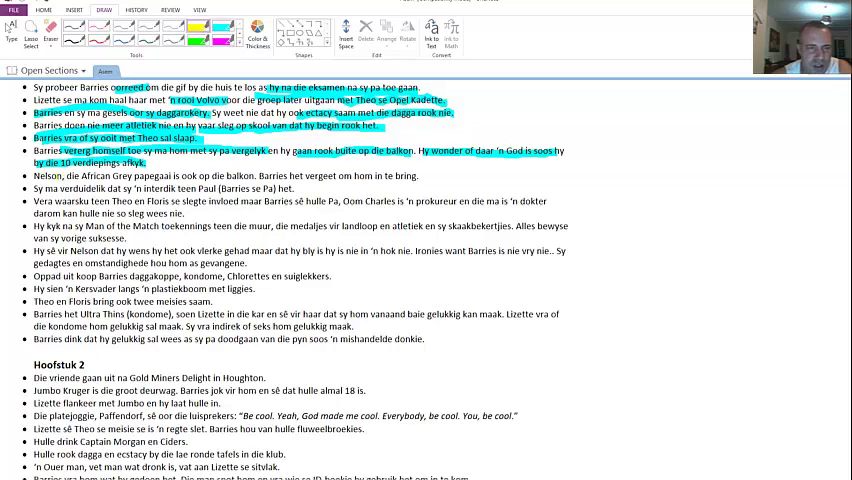
Step: Highlight Nelson, 'Barries het vergeet om hom' and the interdict against Paul in cyan
left_click_drag(62, 176, 33, 176)
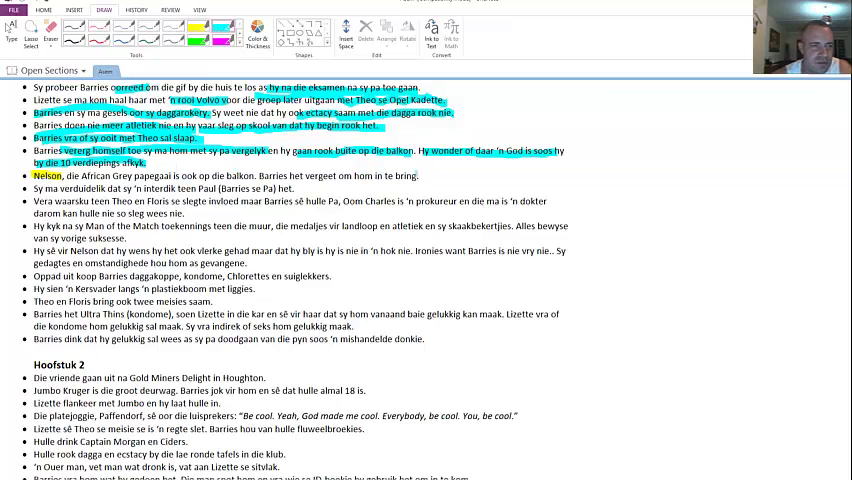
left_click_drag(274, 176, 418, 176)
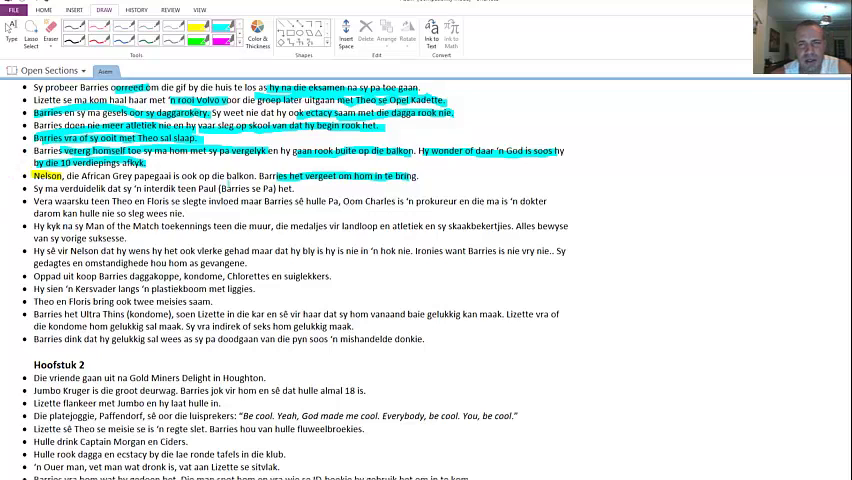
left_click_drag(133, 188, 293, 188)
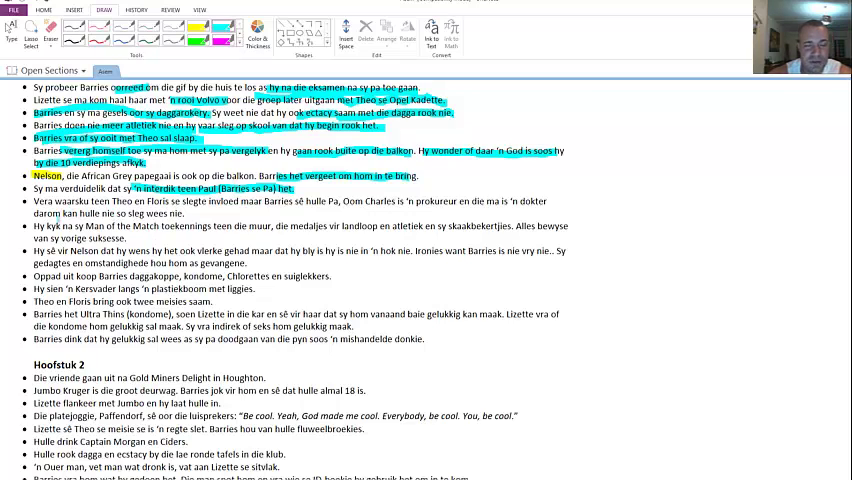
Step: Highlight the Vera waarsku opening through 'Barries sê hulle Pa', plus 'prokureur' and 'is 'n dokter'
left_click_drag(39, 206, 308, 203)
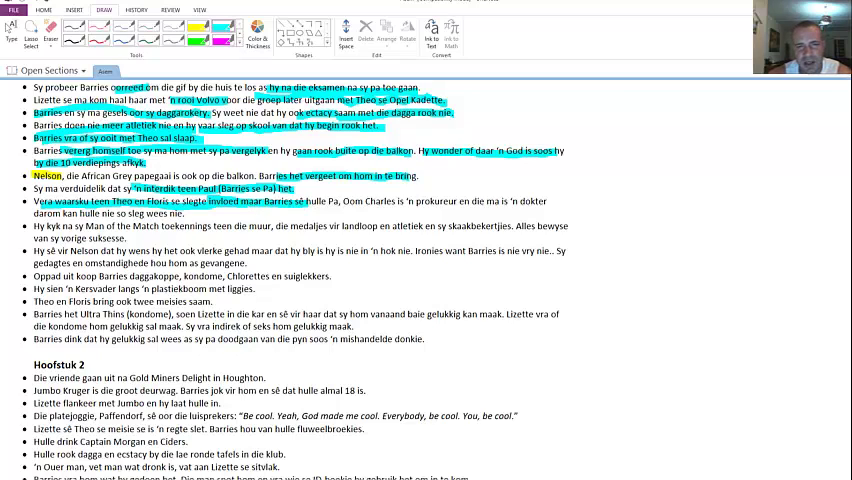
left_click_drag(306, 203, 340, 203)
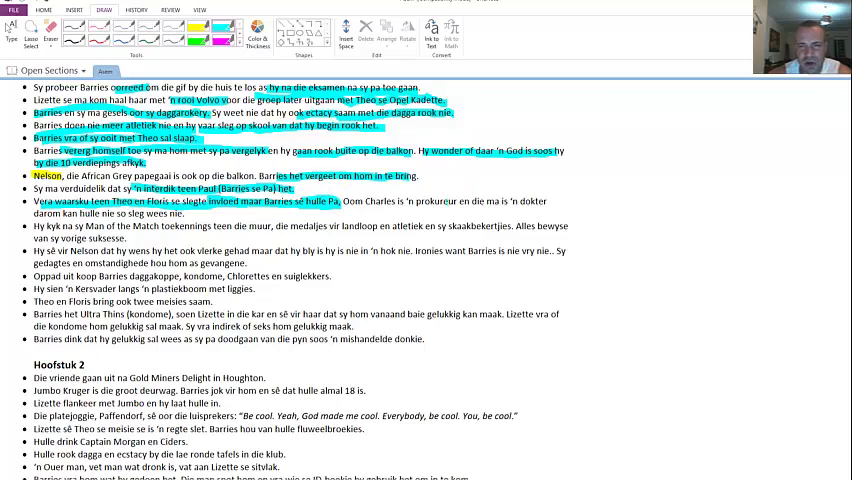
left_click_drag(416, 201, 458, 201)
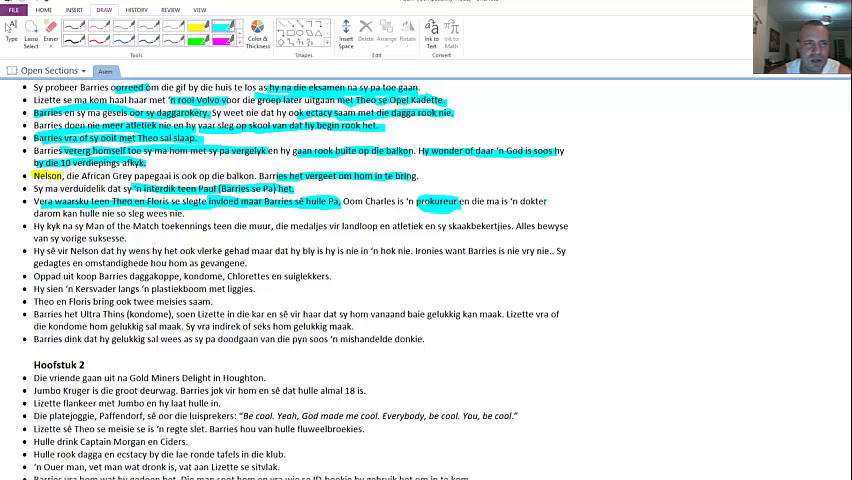
left_click_drag(503, 201, 545, 201)
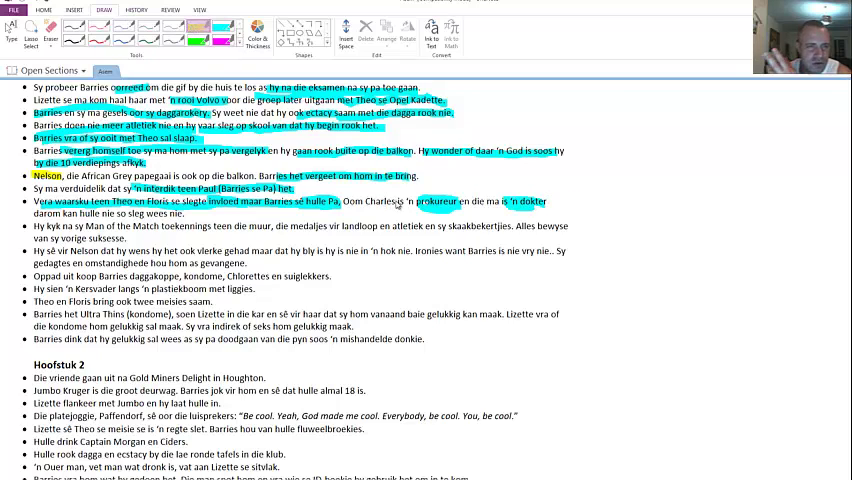
Step: Mark Oom Charles yellow; cyan-highlight Man of the Match awards, cross-country medals, and past successes
left_click_drag(379, 201, 397, 201)
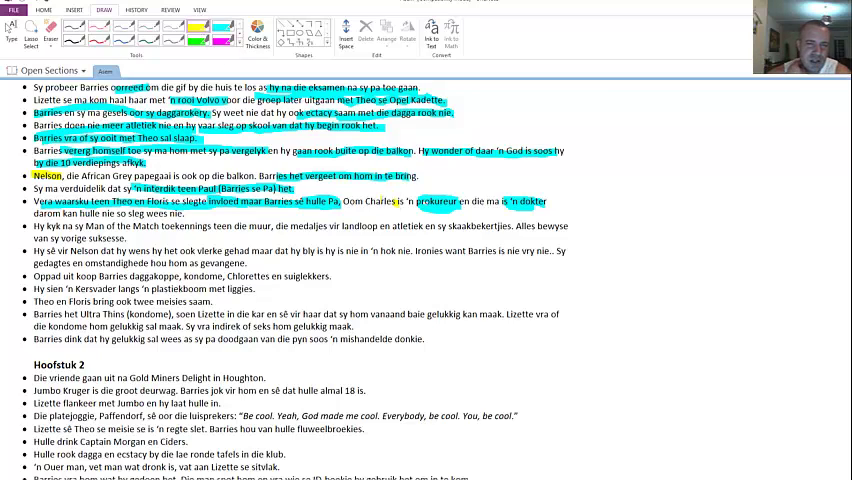
left_click_drag(342, 201, 380, 201)
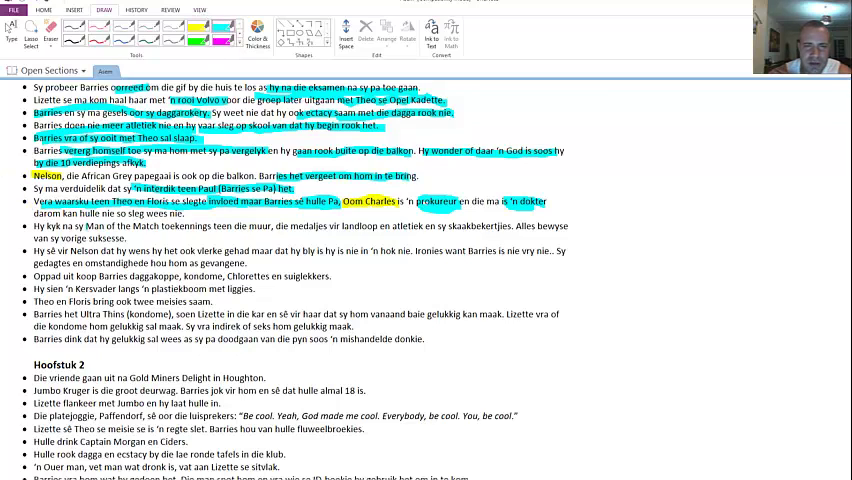
left_click_drag(86, 227, 270, 227)
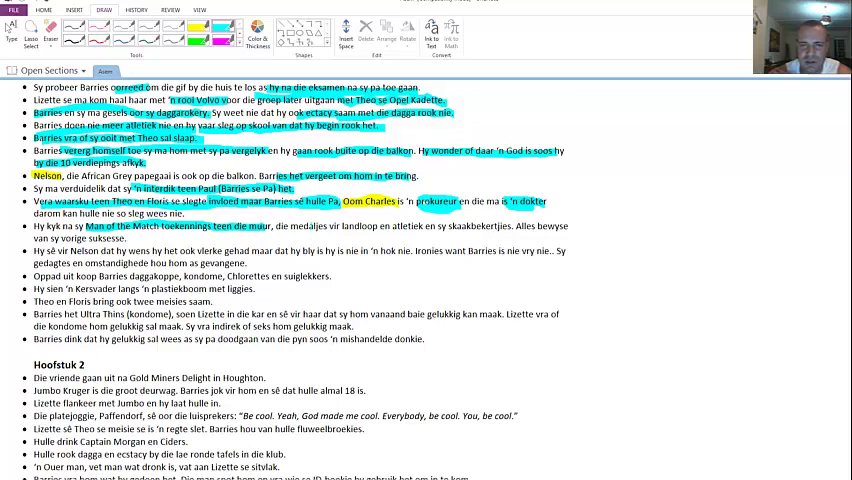
left_click_drag(292, 227, 510, 227)
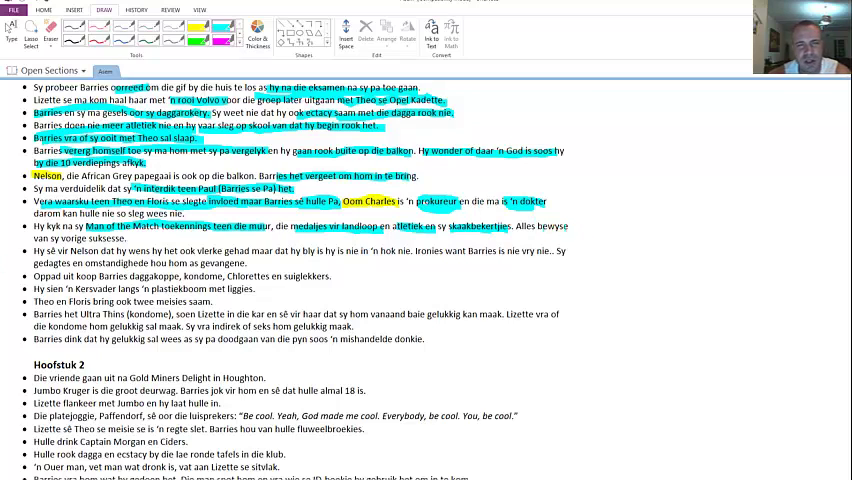
left_click_drag(537, 227, 570, 227)
left_click_drag(60, 238, 128, 238)
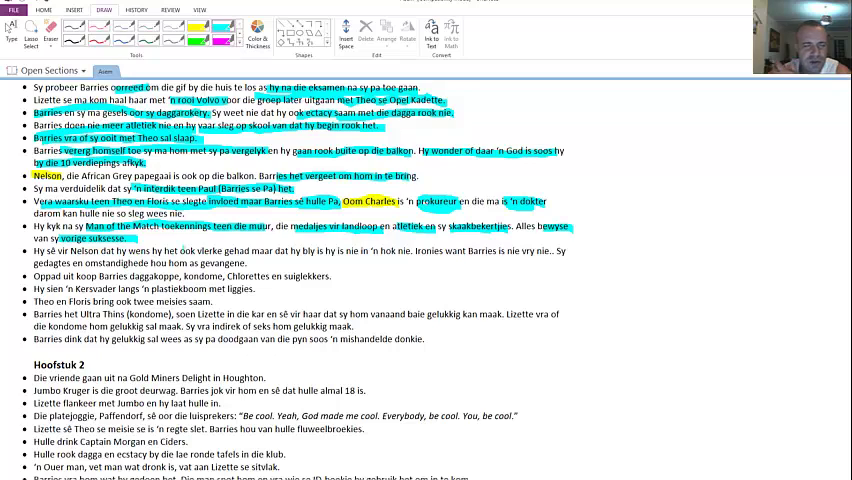
Step: Highlight 'ok vlerke gehad', the uncaged parrot, 'Ironies want Barries is nie vry nie' and captivity
left_click_drag(183, 251, 256, 251)
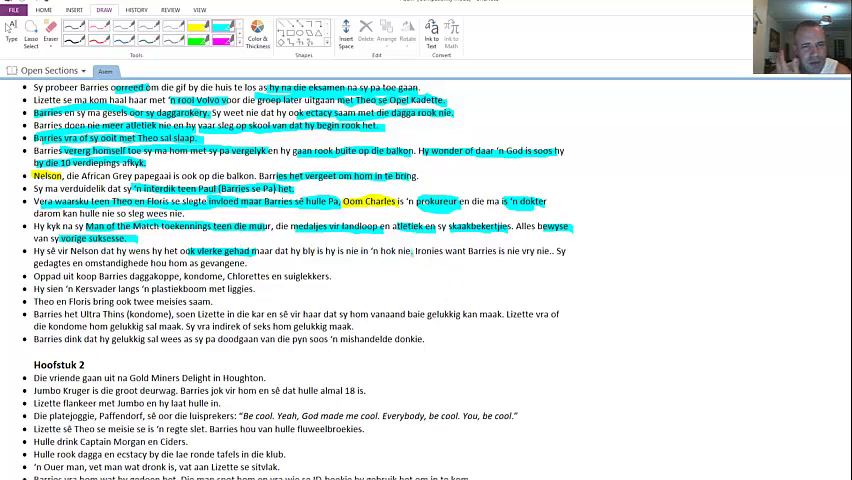
left_click_drag(411, 251, 303, 251)
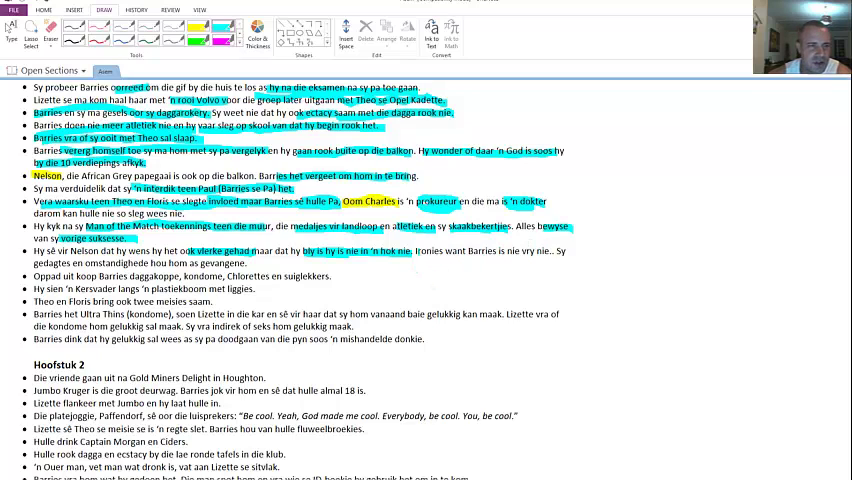
left_click_drag(415, 251, 552, 251)
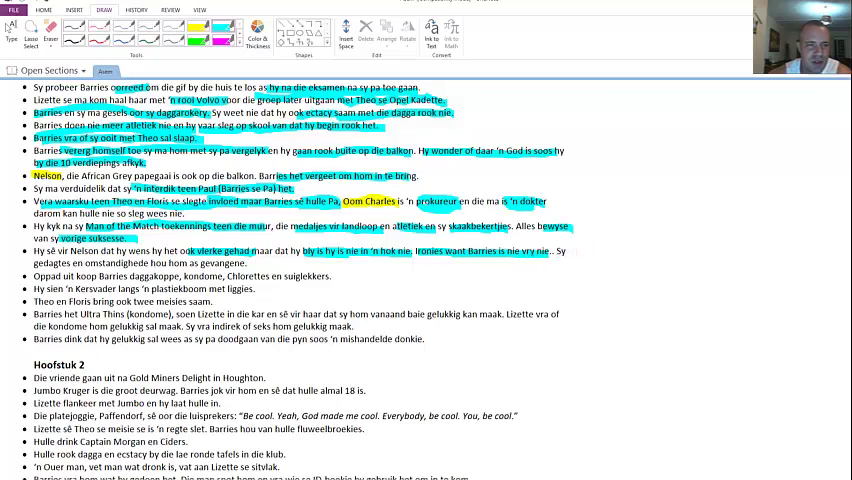
left_click_drag(34, 263, 82, 263)
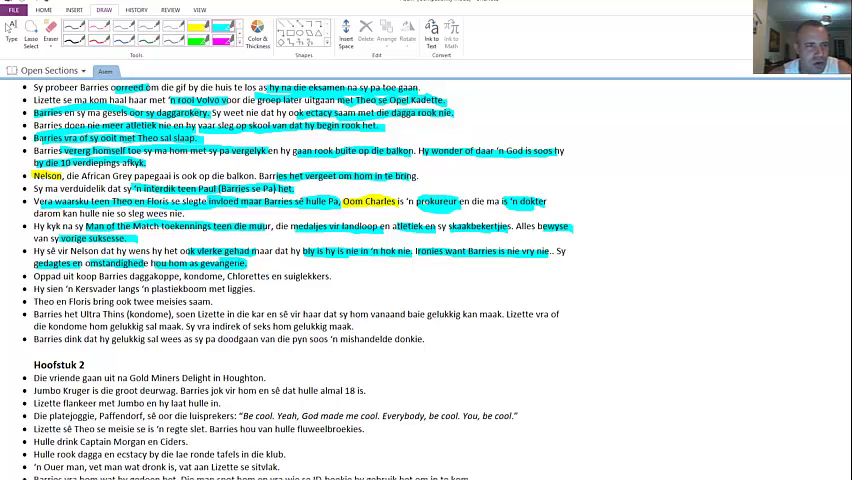
scroll(300, 250, "down", 2)
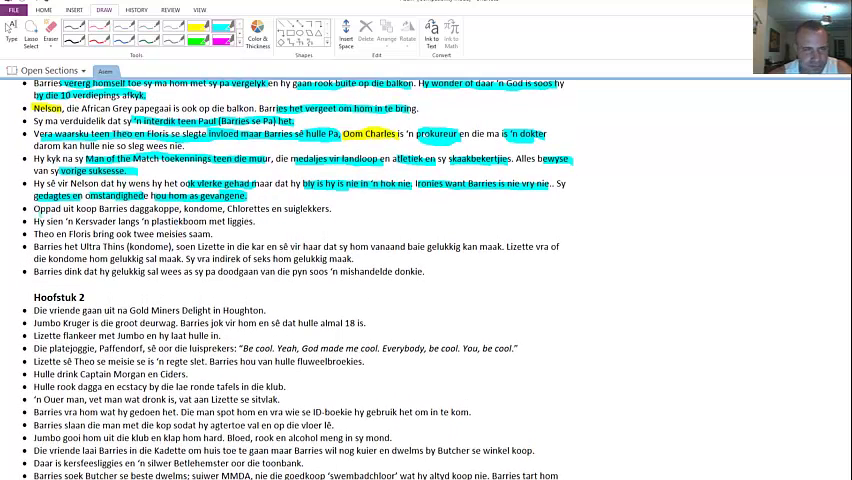
Step: Highlight 'Oppad uit koop Barries daggakoppe', kondome, Chlorettes, suiglekkers and the Kersvader bullet in cyan
left_click_drag(34, 208, 185, 208)
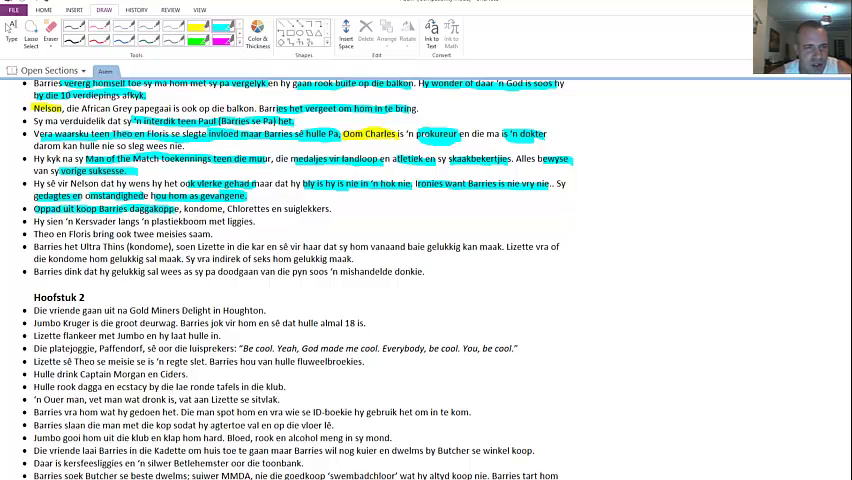
left_click_drag(125, 140, 86, 140)
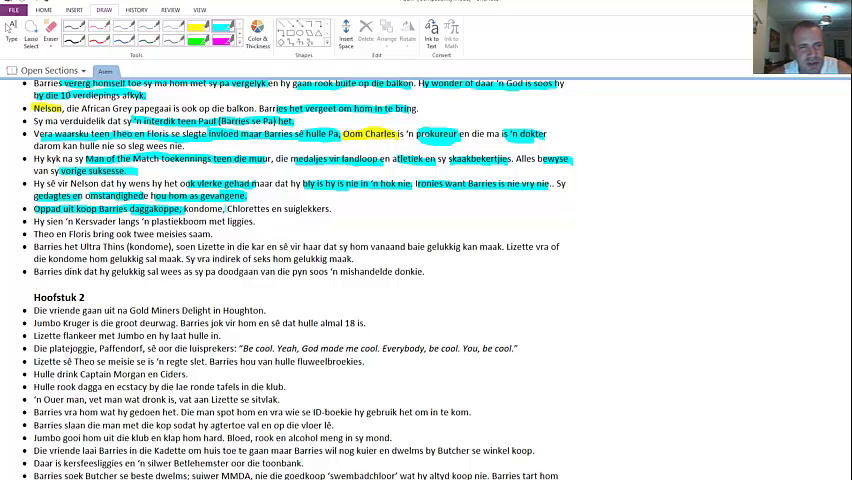
left_click_drag(183, 209, 223, 209)
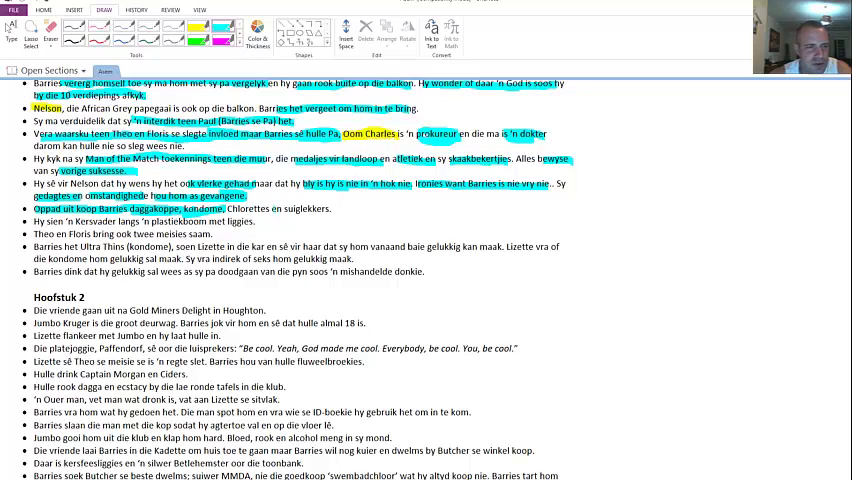
left_click_drag(226, 209, 332, 209)
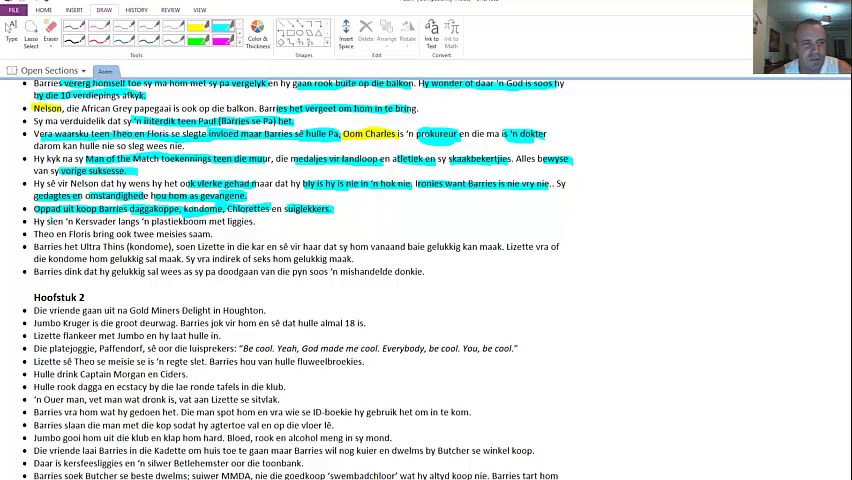
left_click_drag(34, 221, 255, 221)
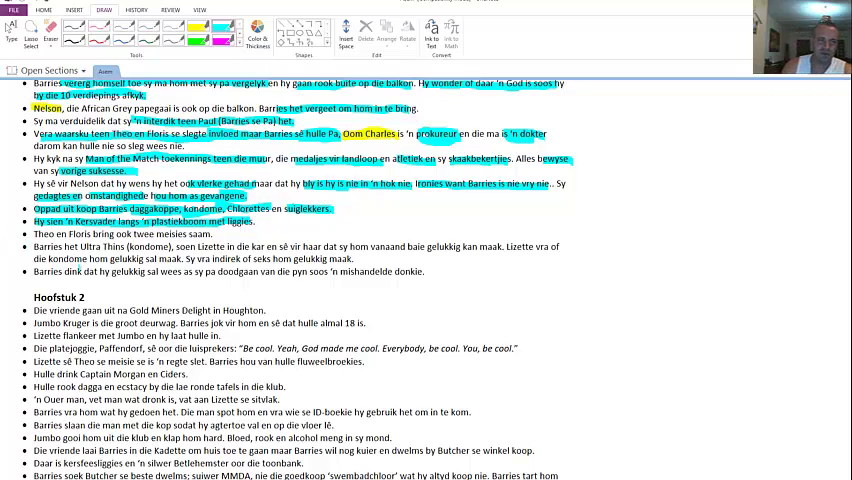
Step: Highlight the Theo en Floris, Ultra Thins, Lizette sex-question and mishandelde donkie phrases in cyan
left_click_drag(34, 233, 213, 233)
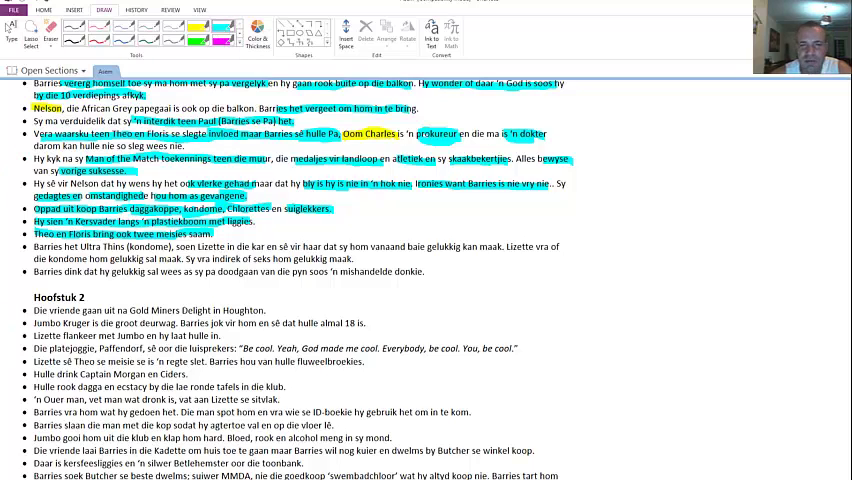
left_click_drag(84, 246, 490, 247)
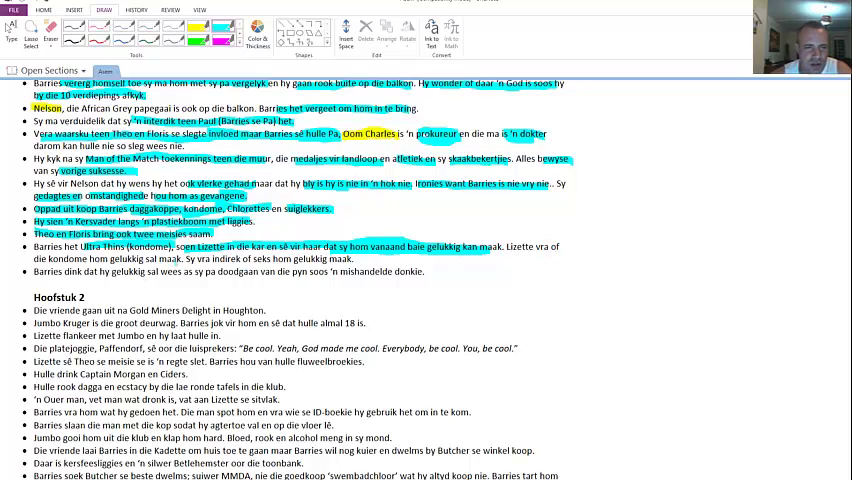
left_click_drag(187, 258, 32, 258)
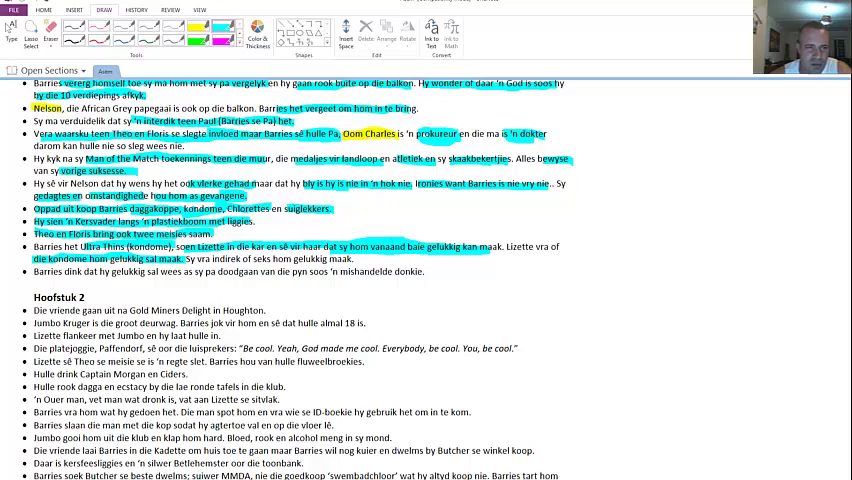
left_click_drag(562, 247, 497, 247)
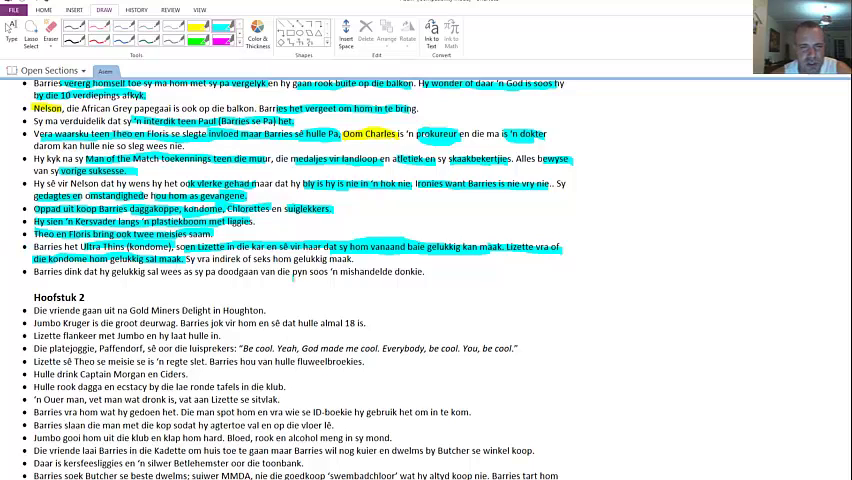
left_click_drag(185, 259, 355, 259)
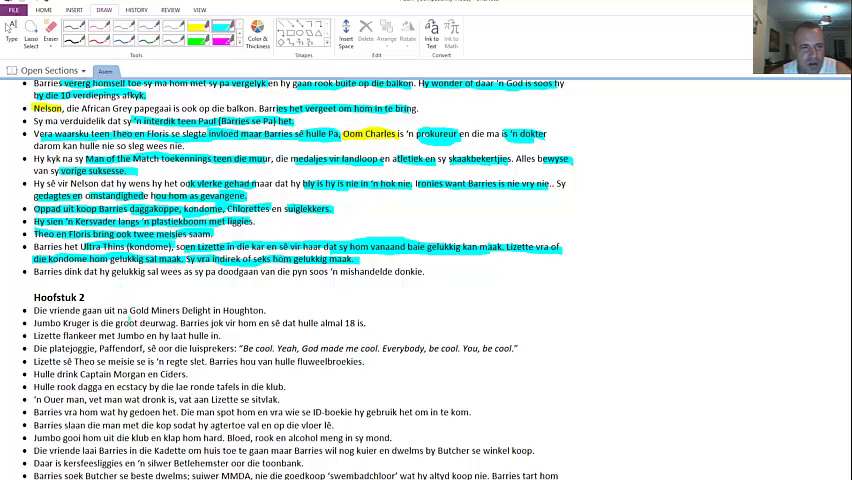
scroll(300, 280, "down", 1)
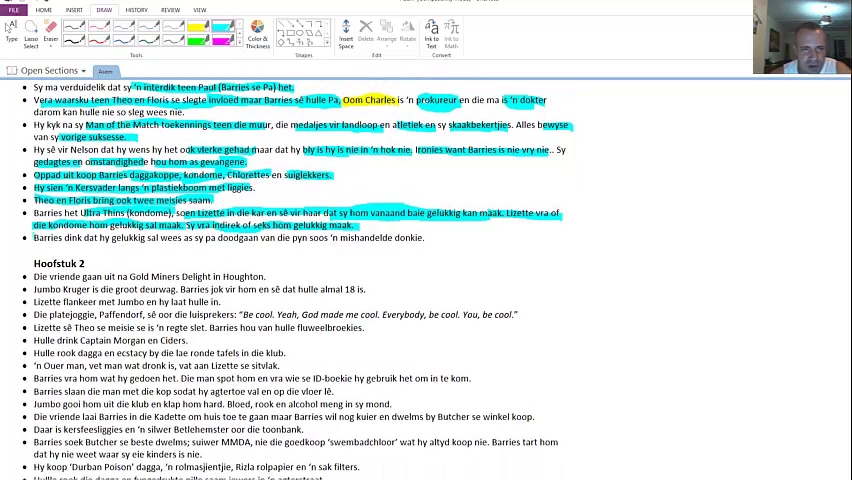
left_click_drag(33, 238, 153, 239)
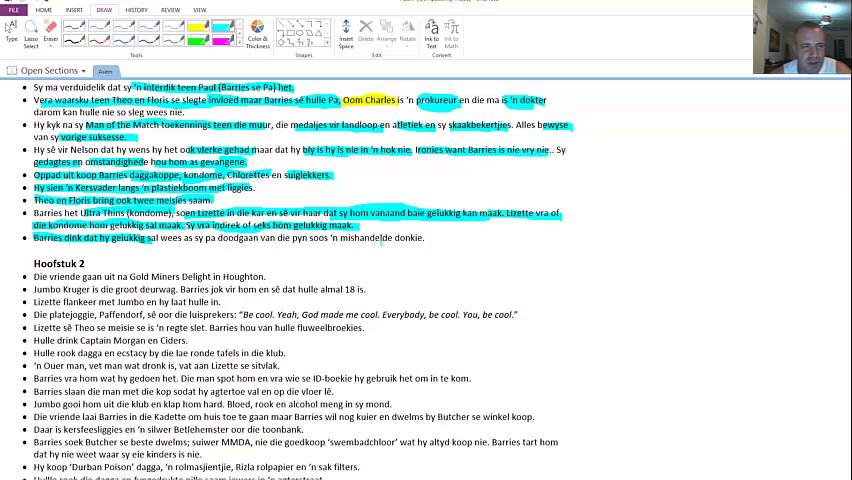
left_click_drag(340, 238, 422, 238)
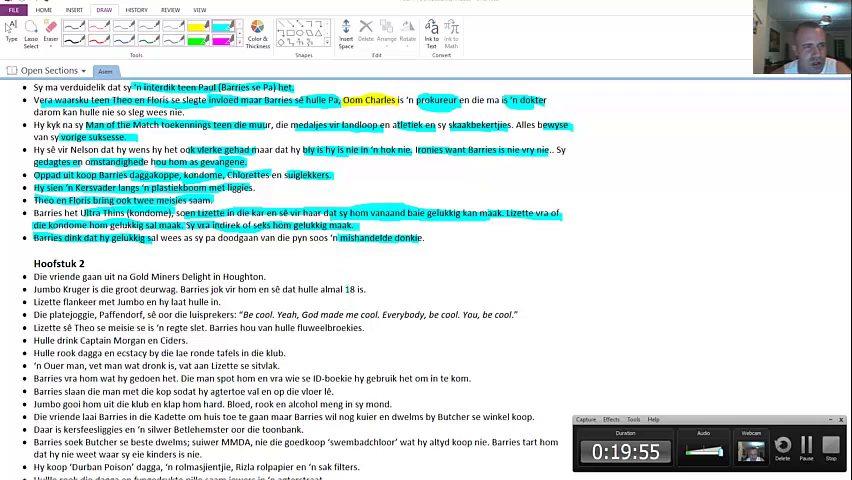
Step: Highlight Gold Miners Delight in Houghton, erase a stray green stroke, and mark Jumbo Kruger yellow
left_click(830, 421)
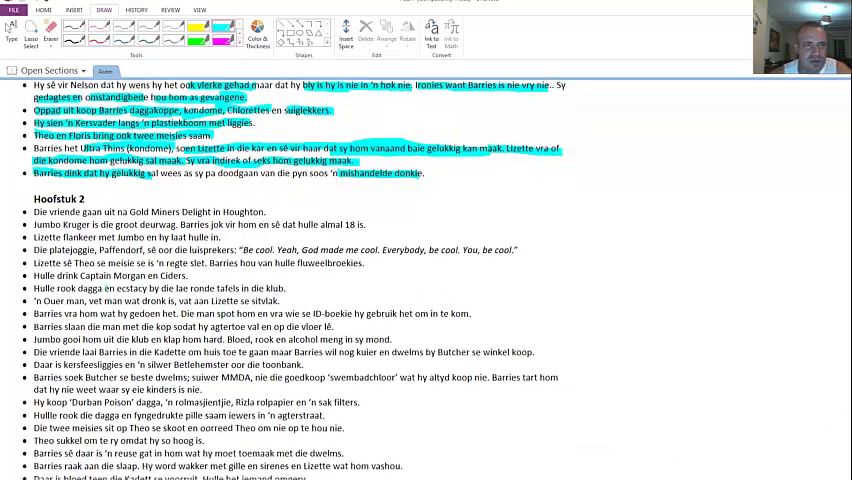
scroll(300, 270, "down", 1)
scroll(300, 270, "down", 1)
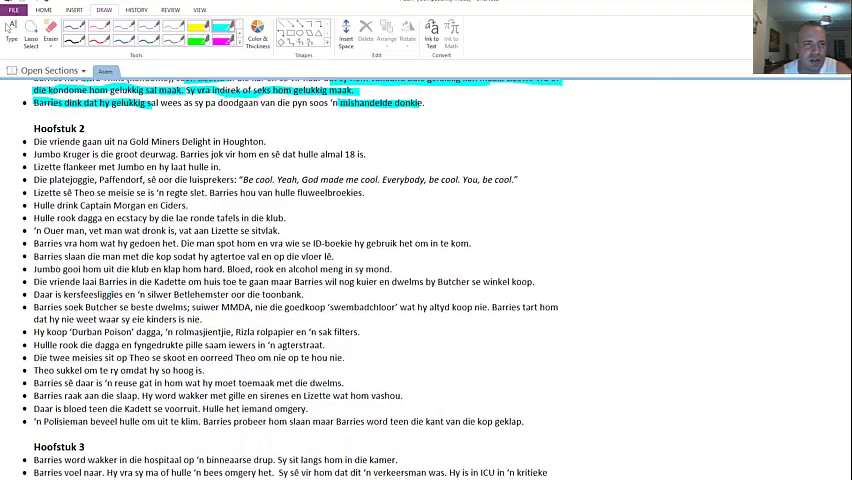
scroll(300, 270, "down", 1)
scroll(300, 270, "down", 1)
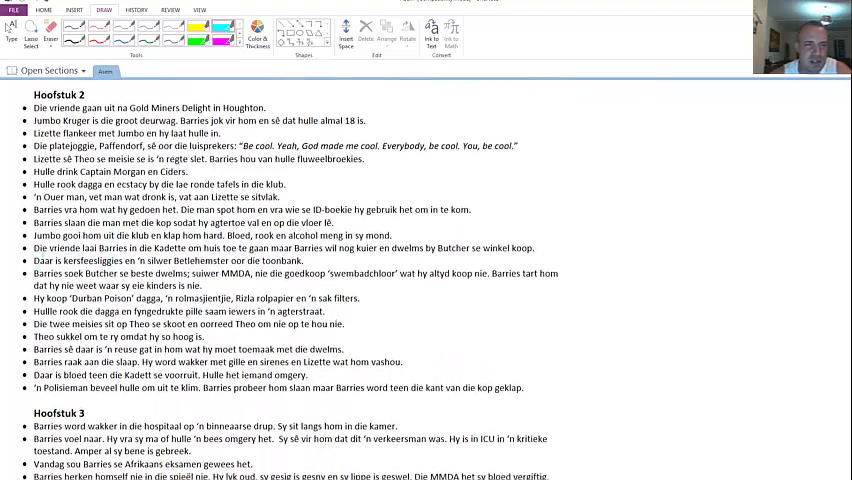
scroll(300, 270, "up", 2)
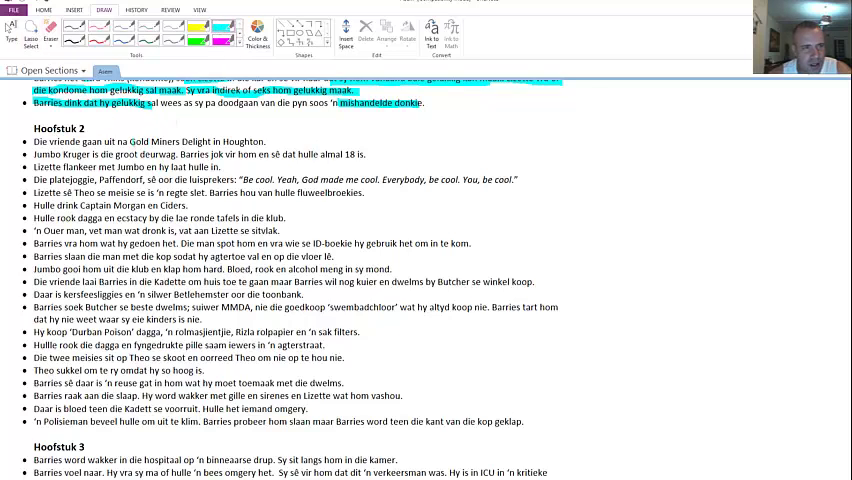
left_click_drag(129, 141, 268, 142)
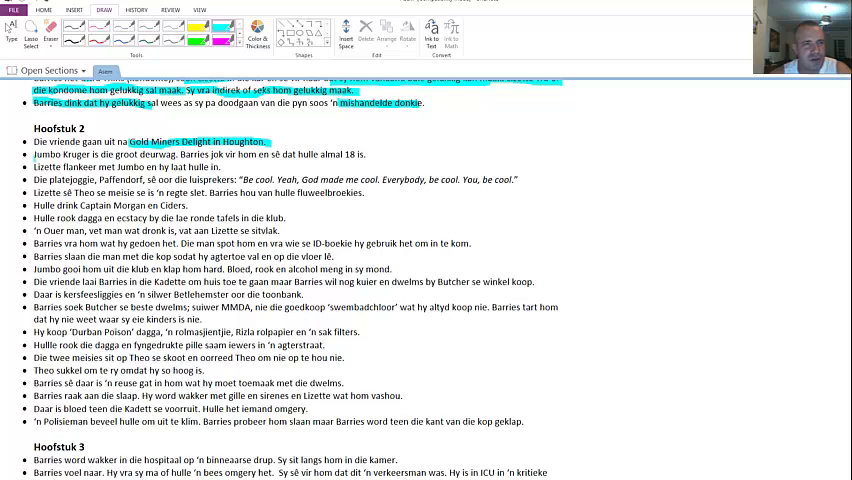
left_click_drag(35, 154, 110, 155)
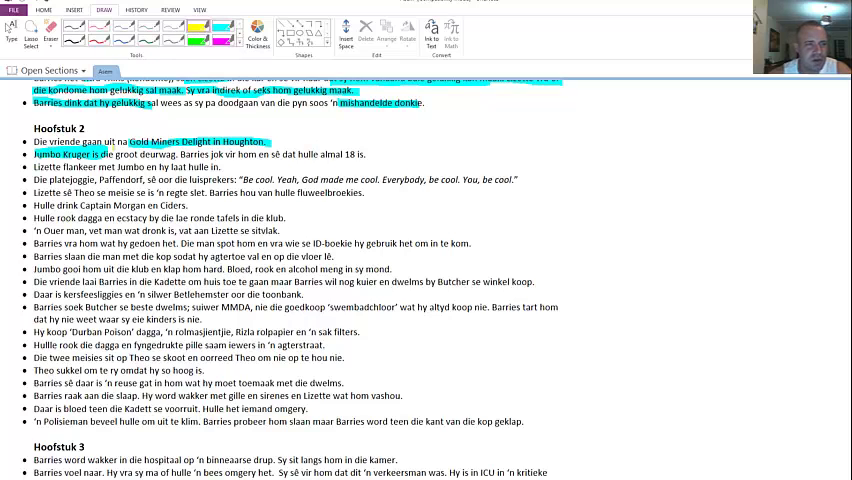
left_click_drag(50, 153, 107, 146)
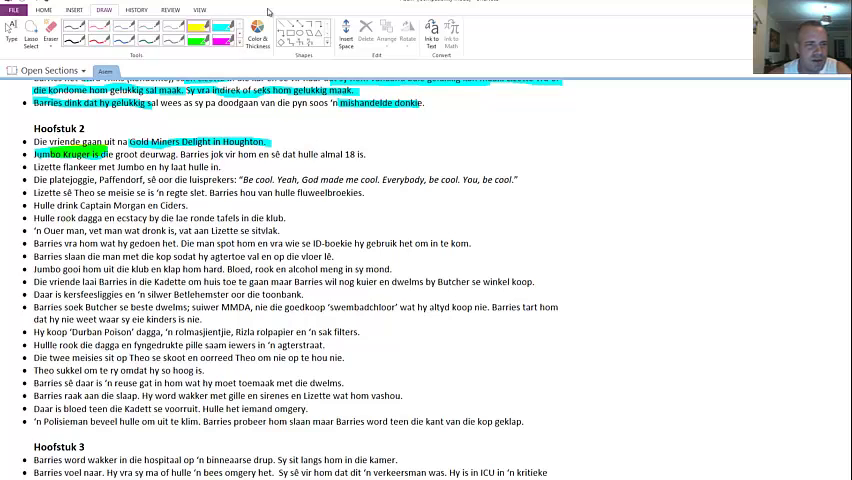
left_click(50, 30)
left_click_drag(100, 158, 70, 150)
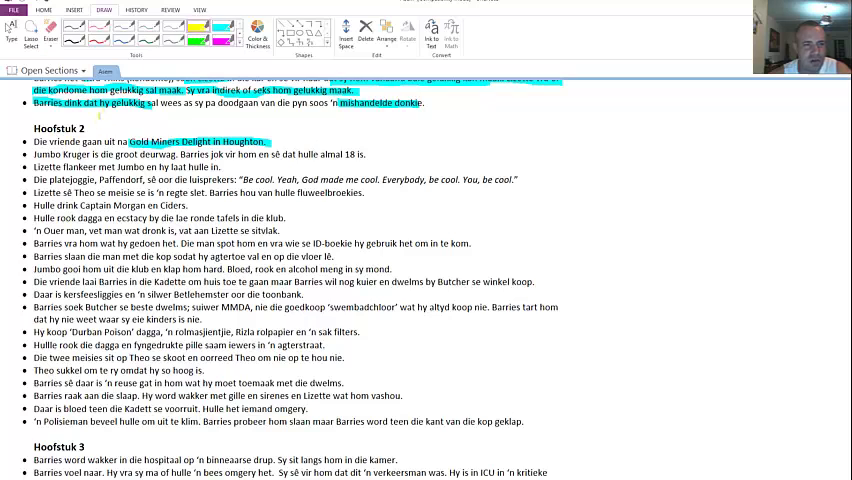
left_click_drag(93, 156, 34, 155)
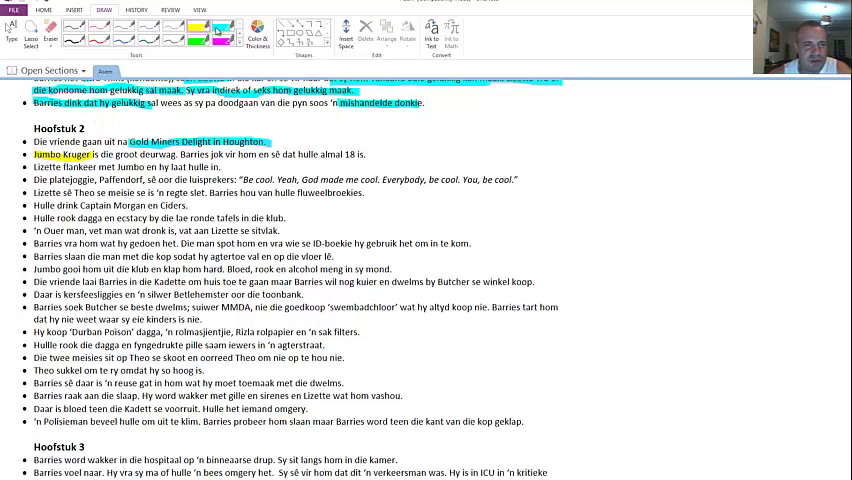
Step: Highlight deurwaag, 'Barries jok vir hom' and the Lizette flankeer line in cyan
left_click_drag(140, 155, 176, 155)
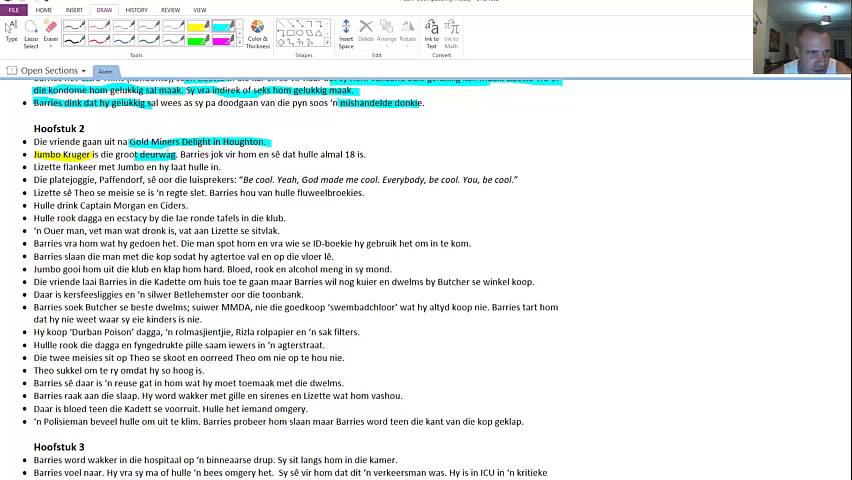
left_click_drag(180, 155, 366, 156)
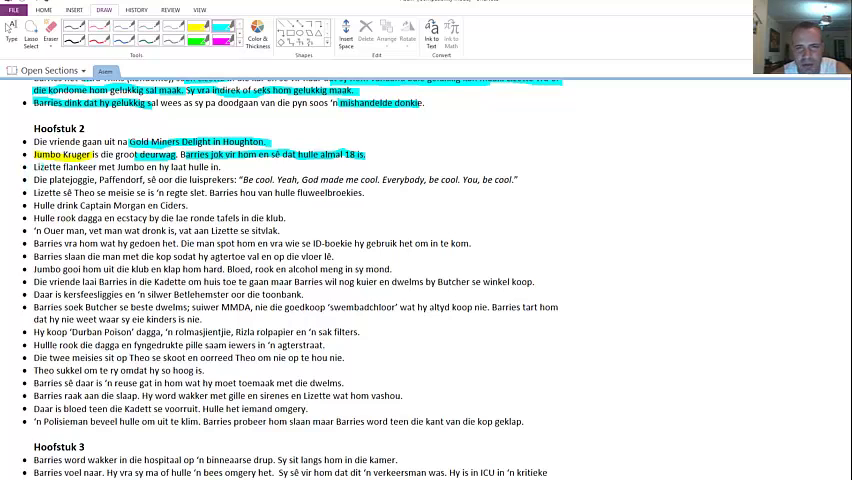
left_click_drag(33, 167, 222, 167)
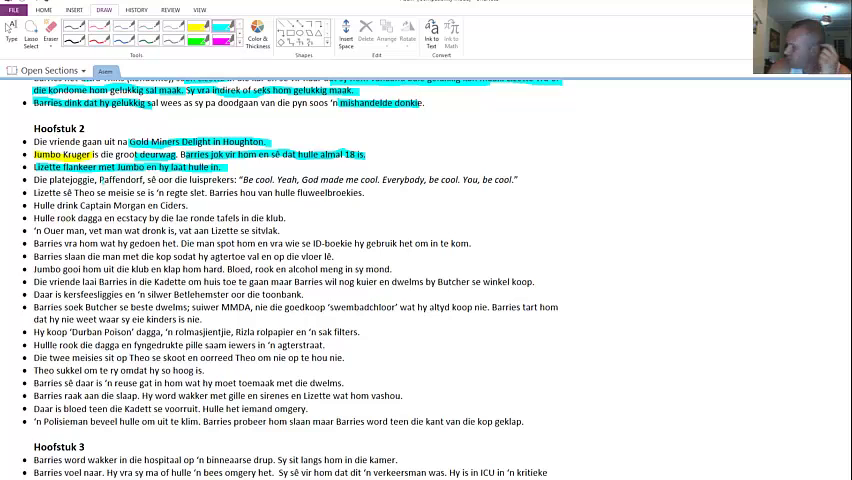
Step: Highlight Paffendorf, the 'Be cool' quote, the 'regte slet' remark and fluweelbroekies in cyan
left_click_drag(99, 180, 173, 180)
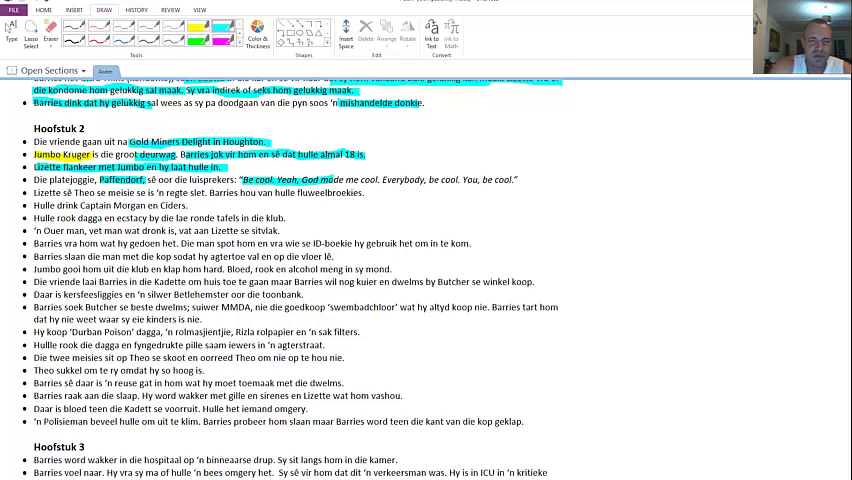
left_click_drag(222, 167, 517, 180)
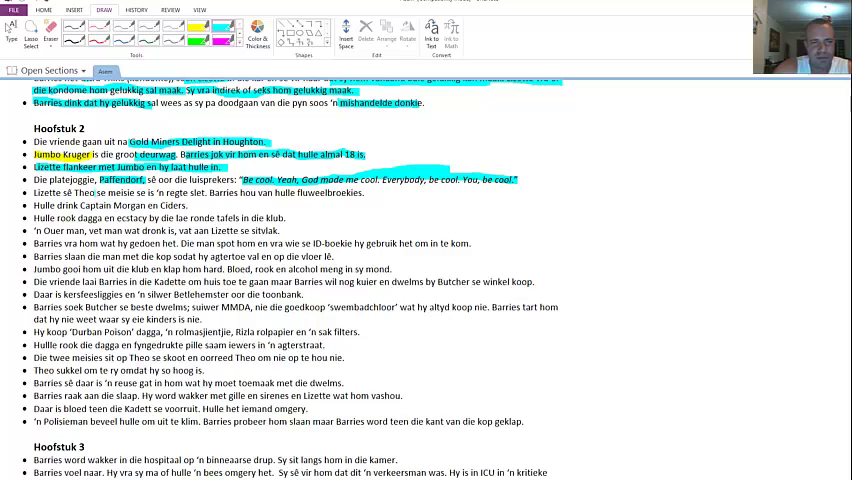
left_click_drag(77, 193, 205, 193)
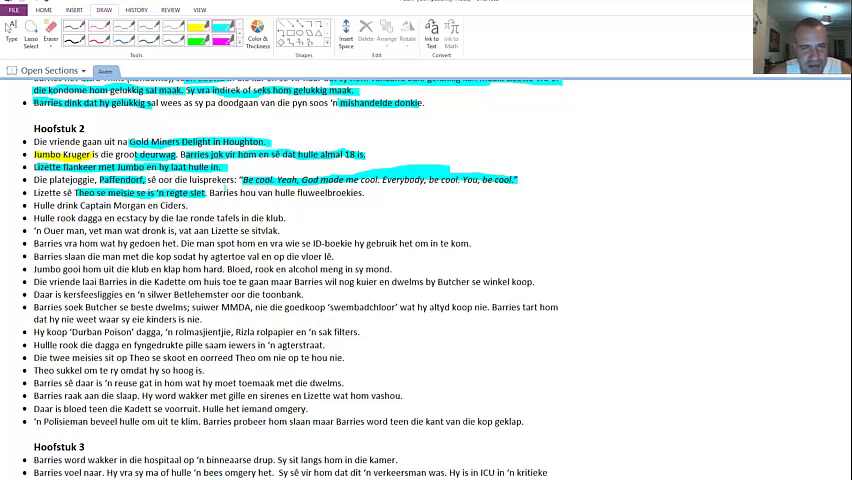
left_click_drag(209, 192, 365, 192)
left_click(388, 191)
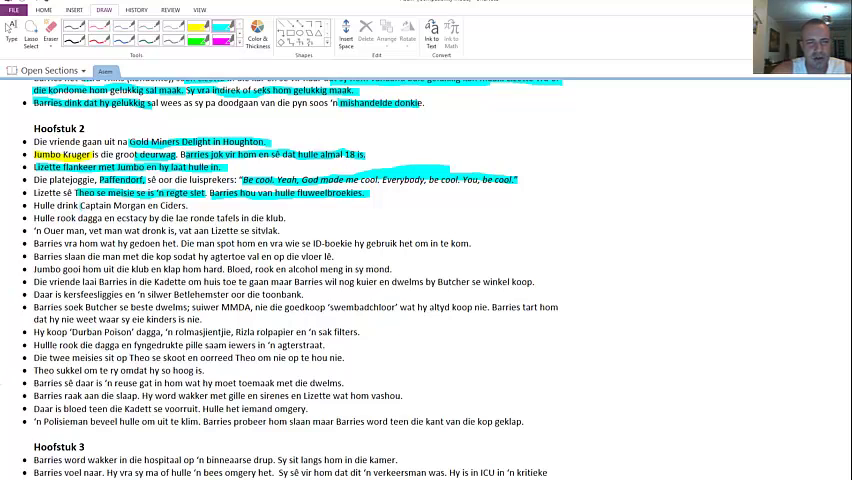
Step: Highlight Captain Morgan en Ciders, dagga and ecstacy, the drunk man groping Lizette, and 'Barries vra hom'
left_click_drag(80, 205, 188, 205)
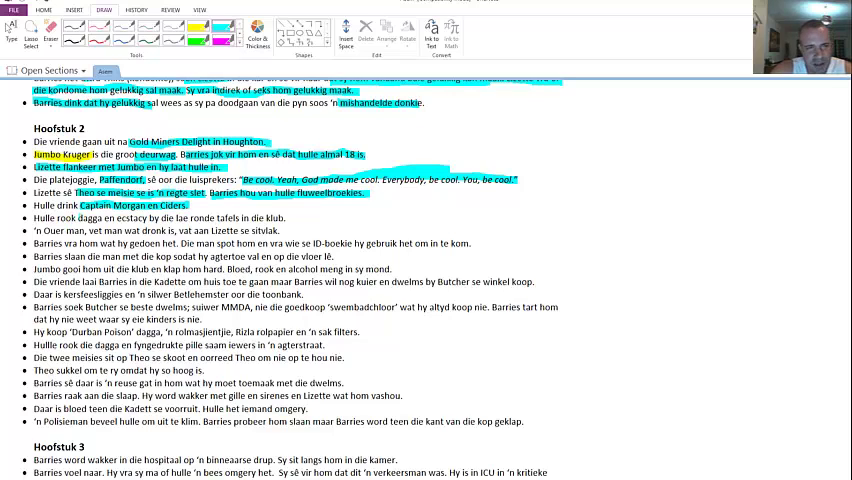
left_click_drag(78, 217, 286, 217)
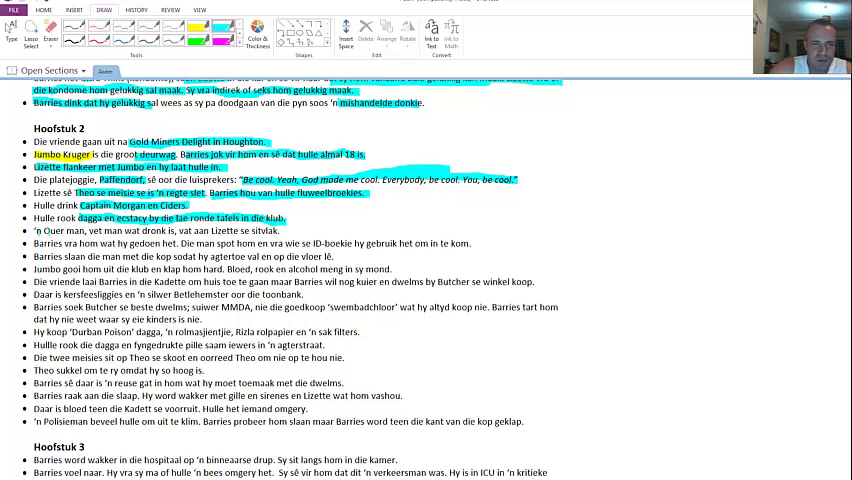
left_click_drag(34, 231, 172, 231)
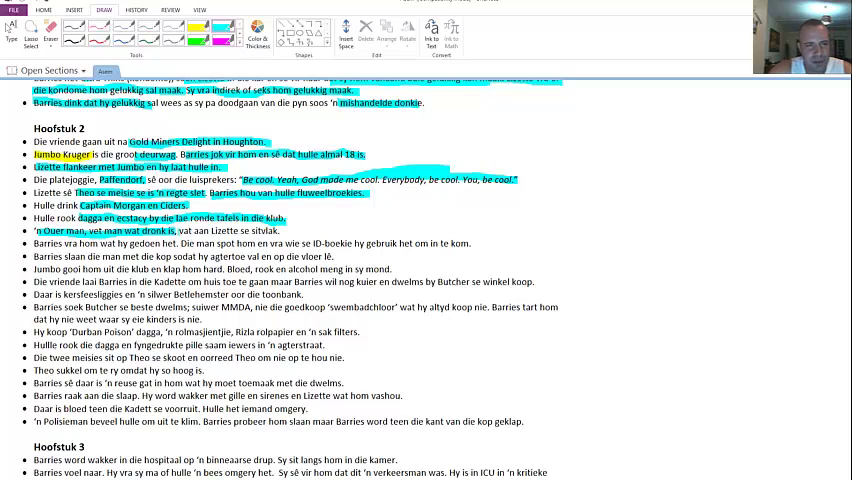
left_click_drag(178, 231, 280, 231)
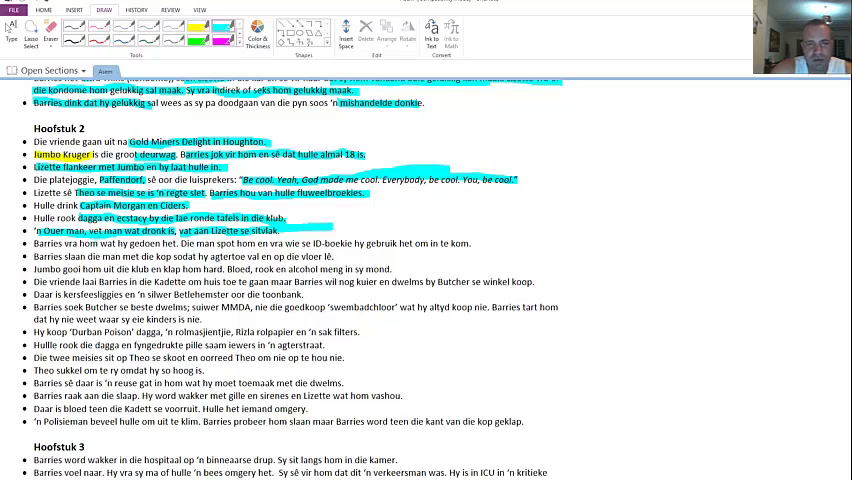
left_click_drag(34, 243, 470, 244)
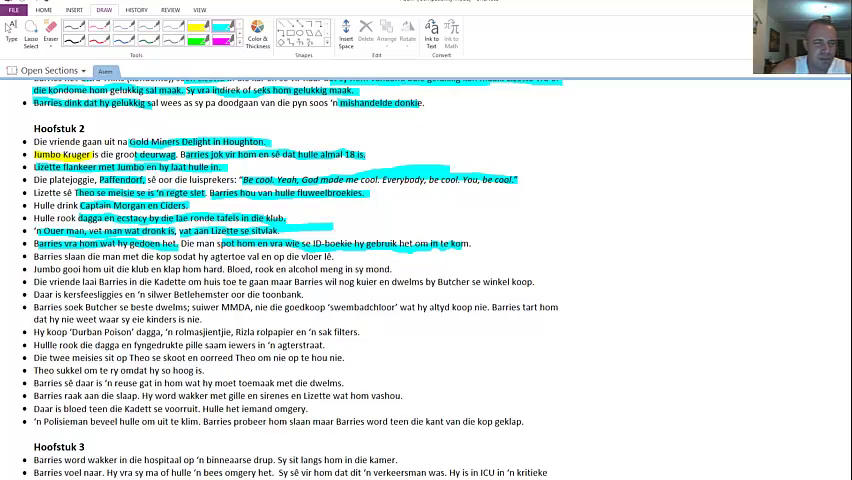
scroll(300, 250, "down", 2)
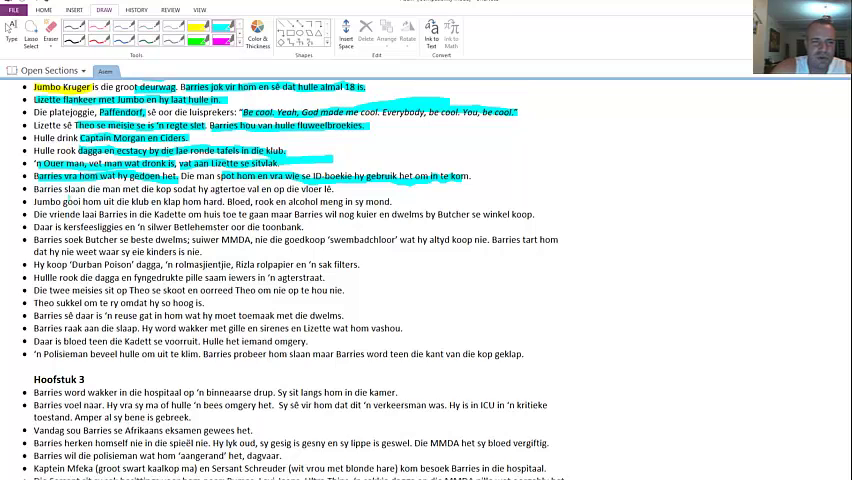
Step: Highlight 'Barries slaan die man', 'Jumbo gooi hom uit die klub' and 'Bloed, rook en alcohol' in cyan
mouse_move(66, 196)
left_mouse_down()
mouse_move(72, 188)
mouse_move(152, 188)
left_mouse_up()
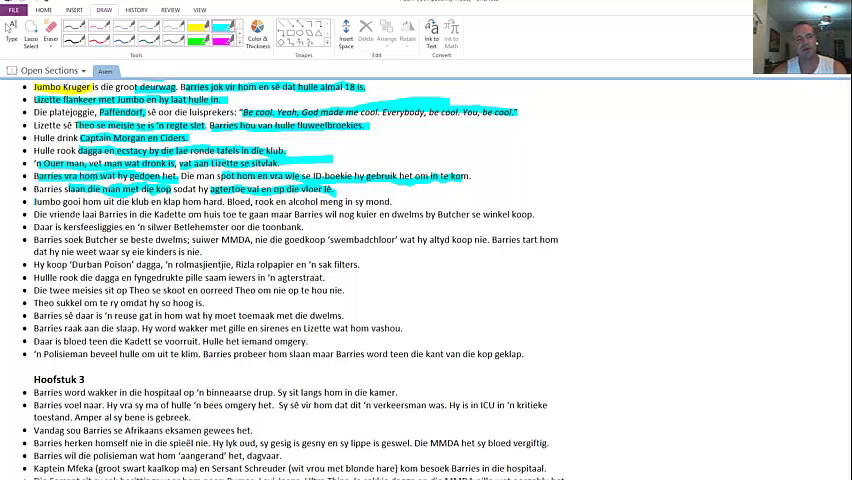
left_click_drag(34, 201, 213, 201)
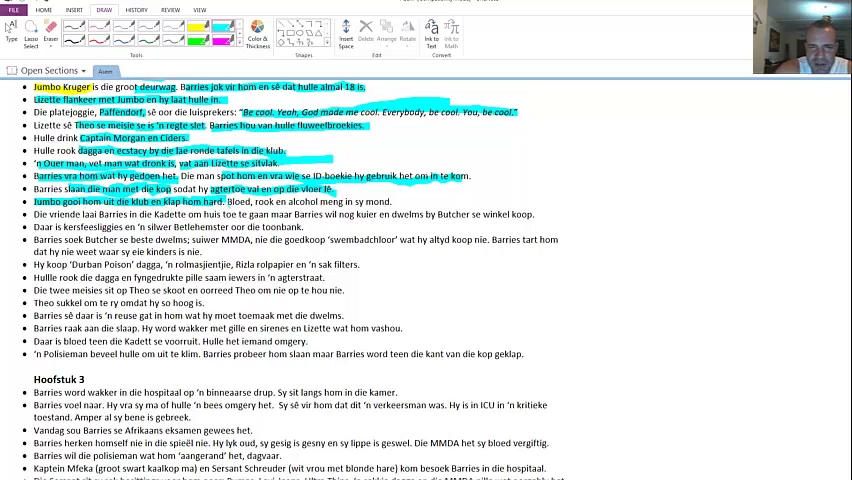
left_click_drag(226, 201, 319, 201)
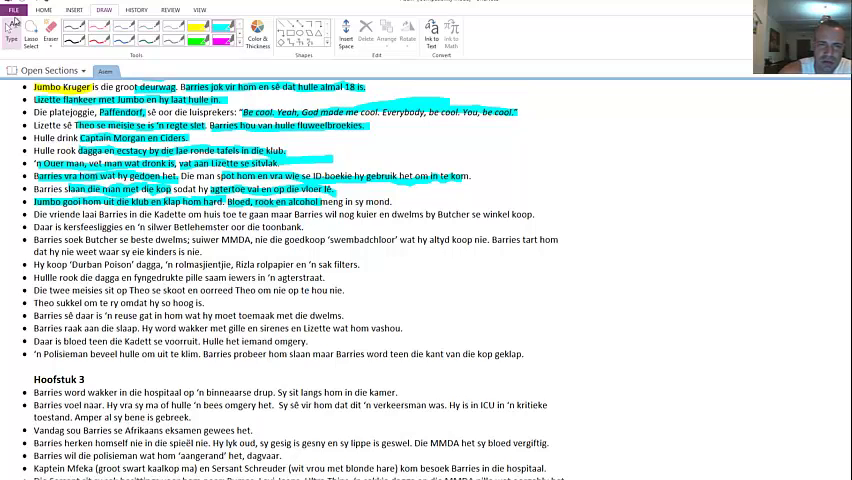
Step: Delete the cyan highlight stroke over 'Bloed, rook en alcohol' on the Jumbo line
left_click(11, 28)
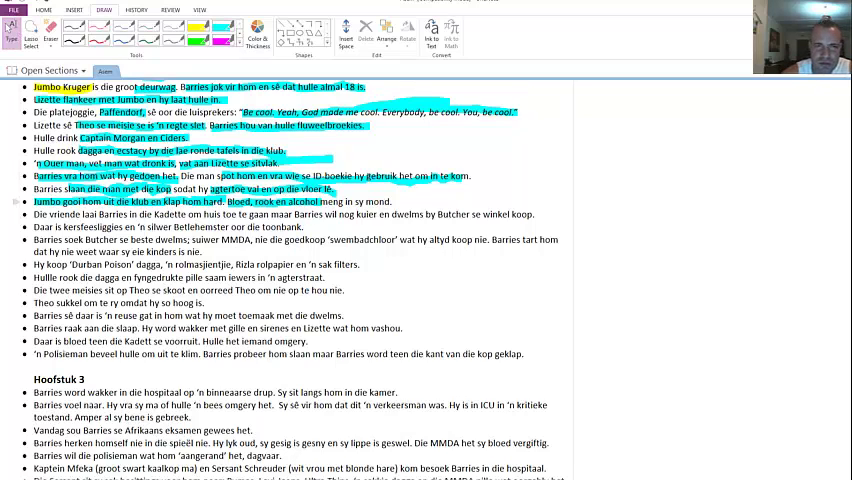
left_click(275, 201)
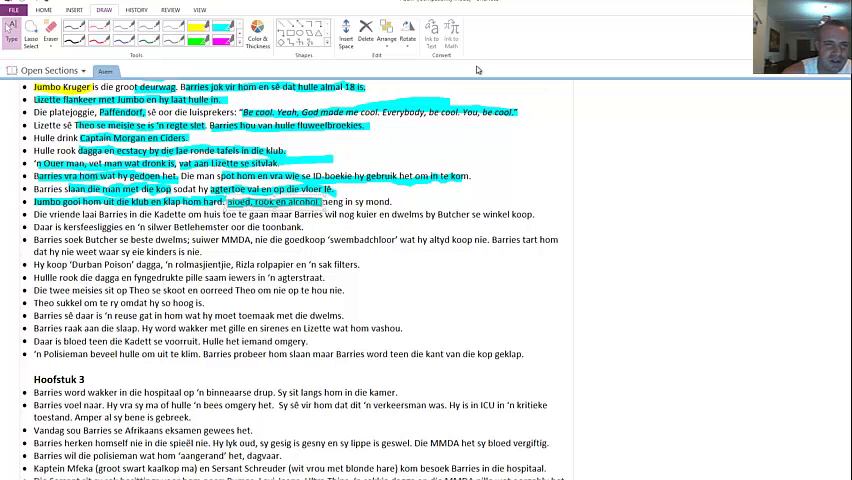
key("Delete")
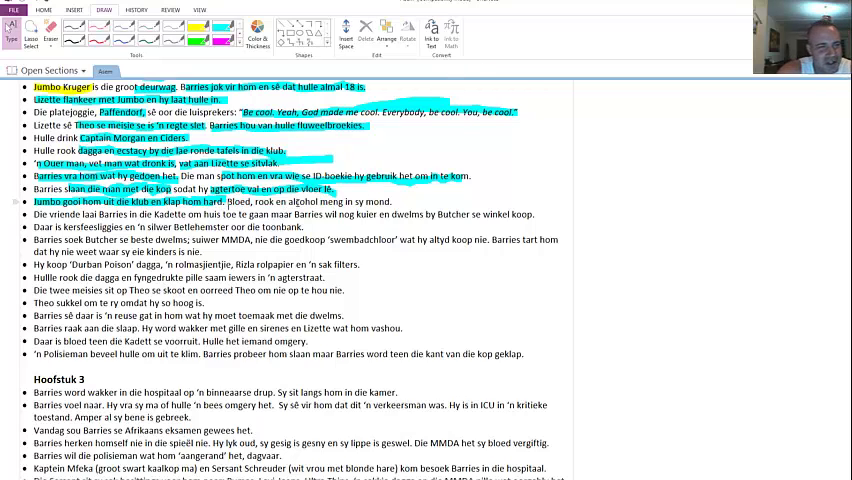
left_click(296, 202)
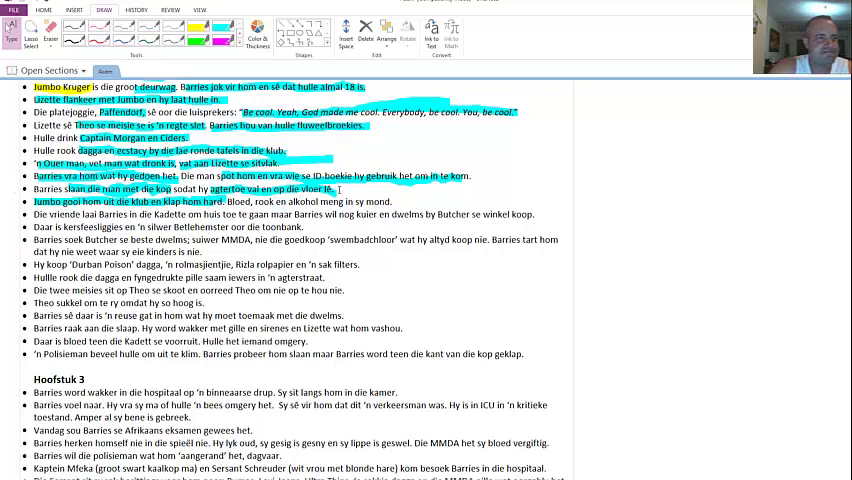
mouse_move(190, 227)
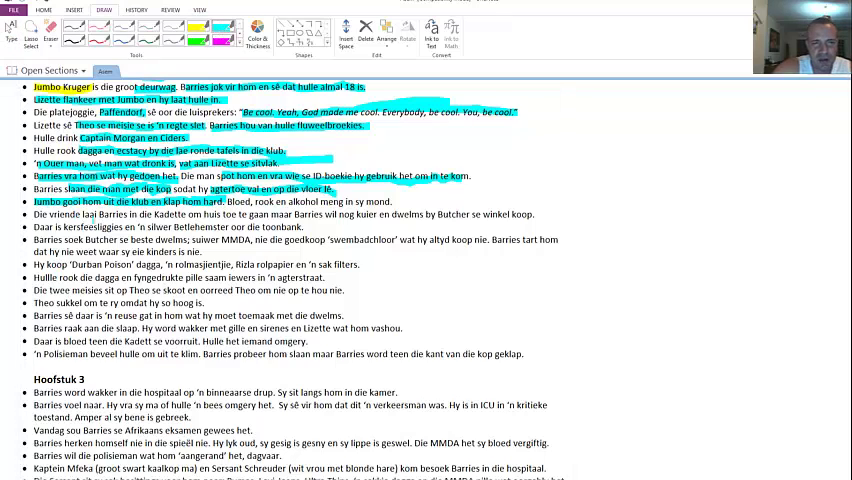
Step: Highlight the Kadette ride in cyan, trim the Die vriende stroke, and mark Butcher yellow
left_click_drag(65, 214, 209, 214)
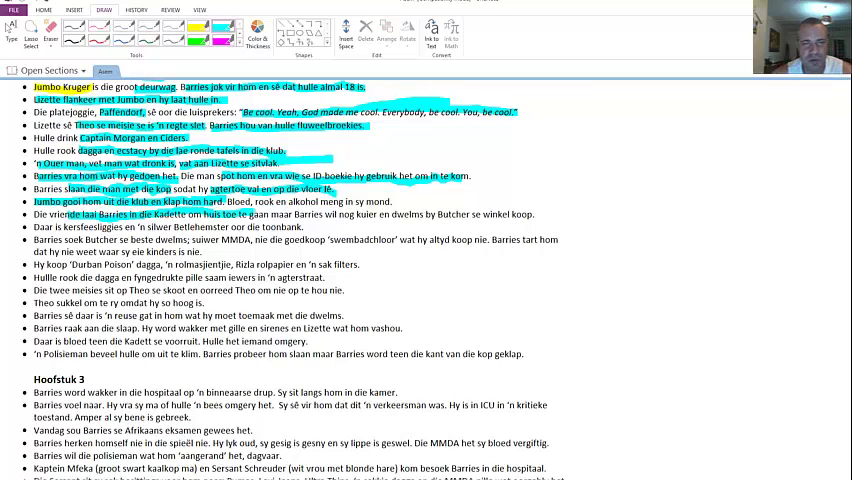
left_click_drag(300, 214, 535, 215)
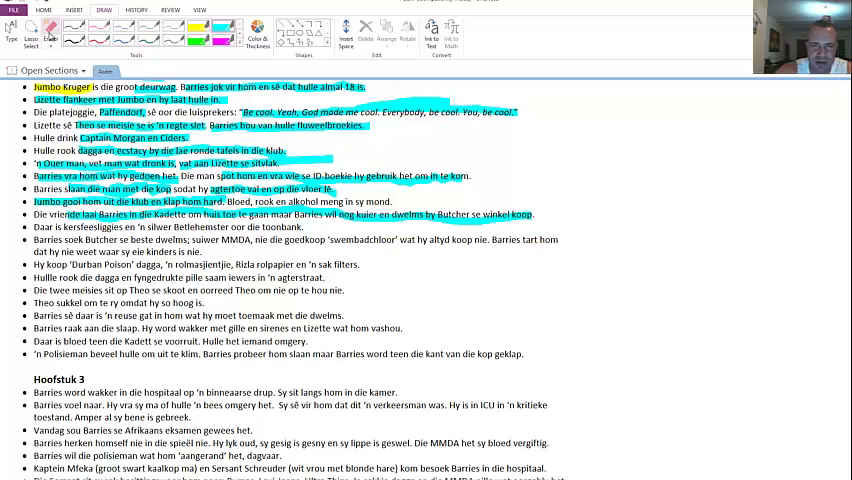
left_click(50, 30)
left_click(395, 215)
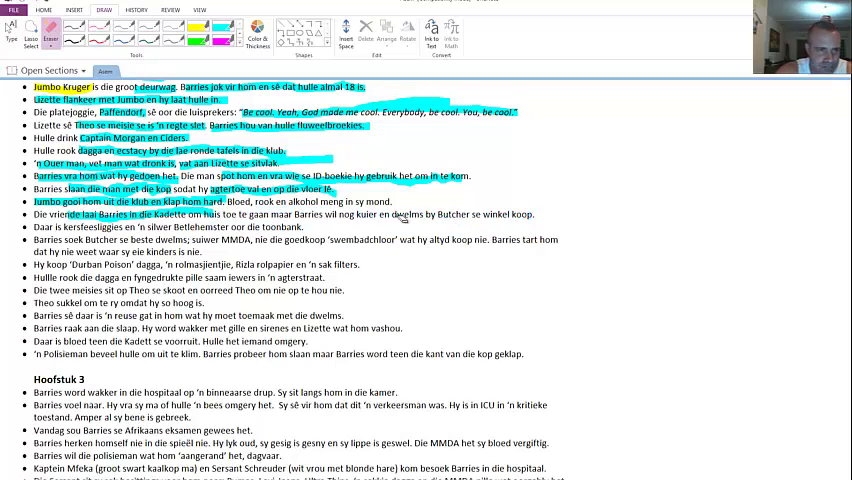
left_click(12, 28)
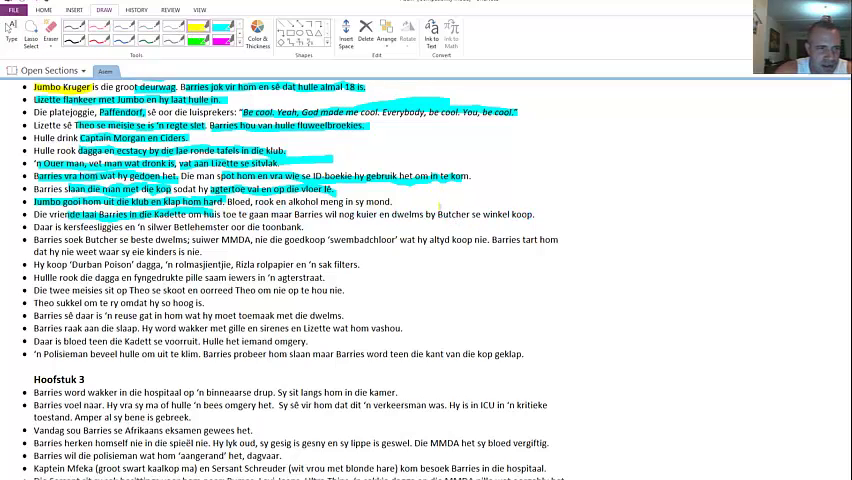
key("ctrl+alt+h")
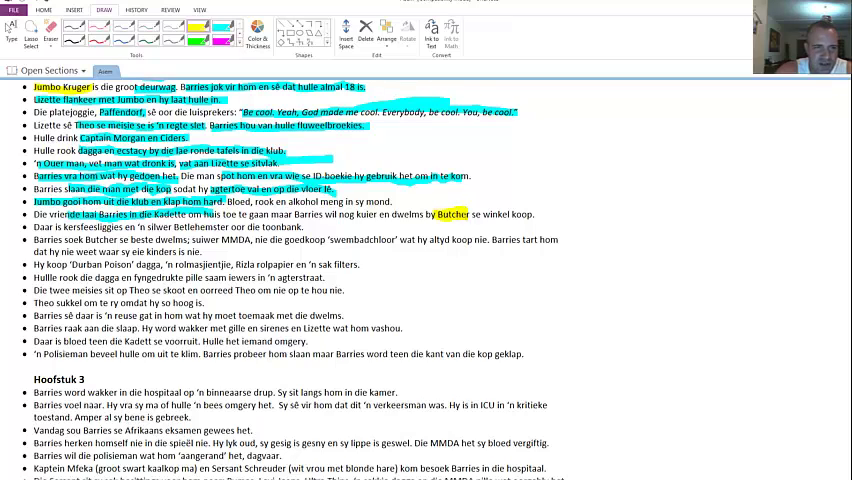
left_click(305, 147)
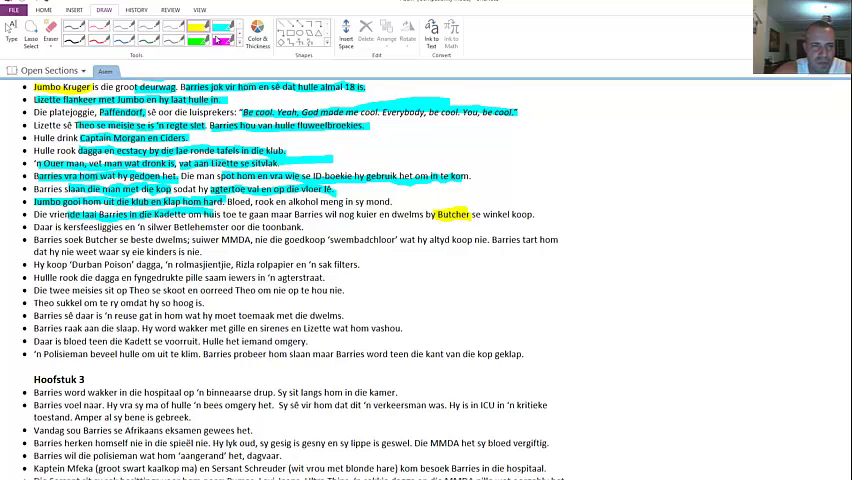
Step: Mark kersfeesliggies, suiwer MMDA, swembadchloor, Durban Poison' dagga and 'n sak filters in cyan
left_click(222, 32)
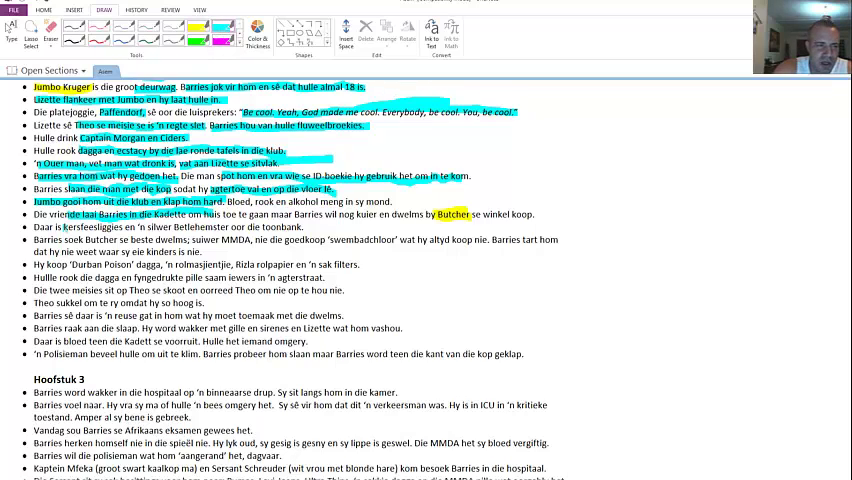
left_click_drag(64, 227, 304, 227)
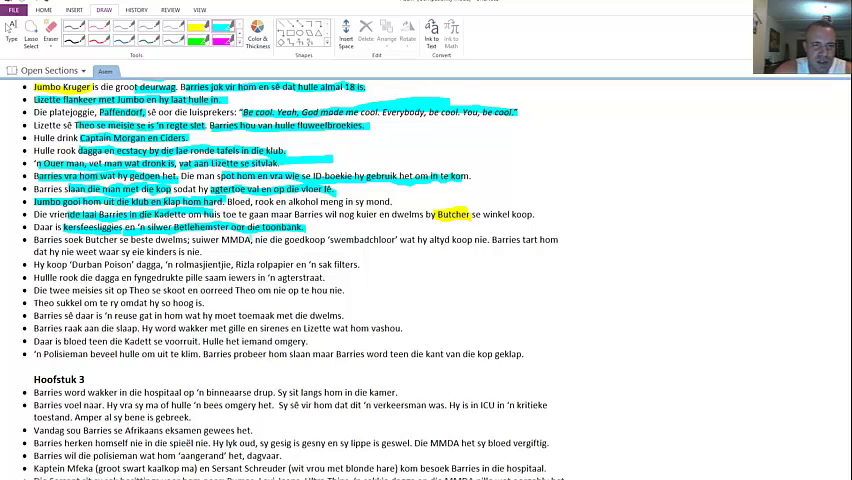
left_click_drag(193, 240, 250, 240)
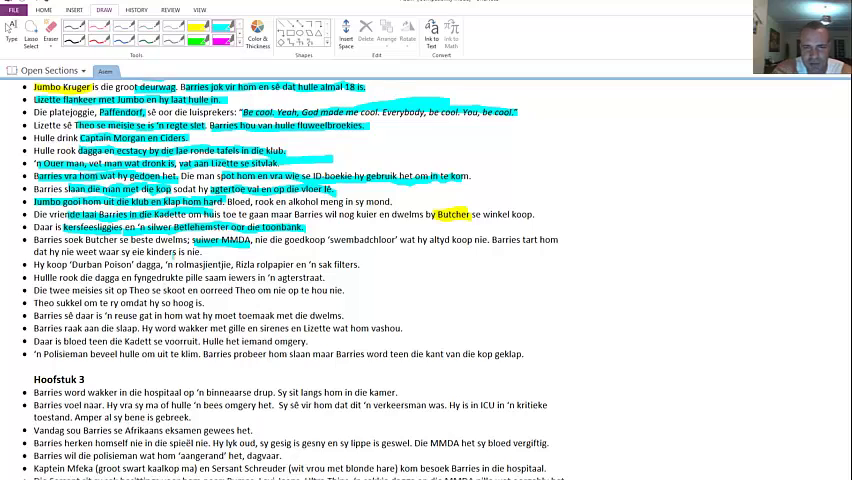
left_click_drag(330, 240, 400, 240)
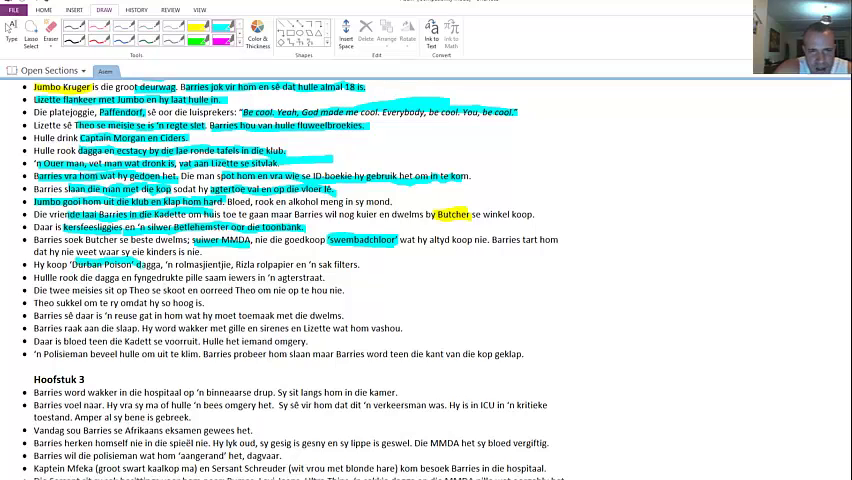
left_click_drag(70, 264, 232, 265)
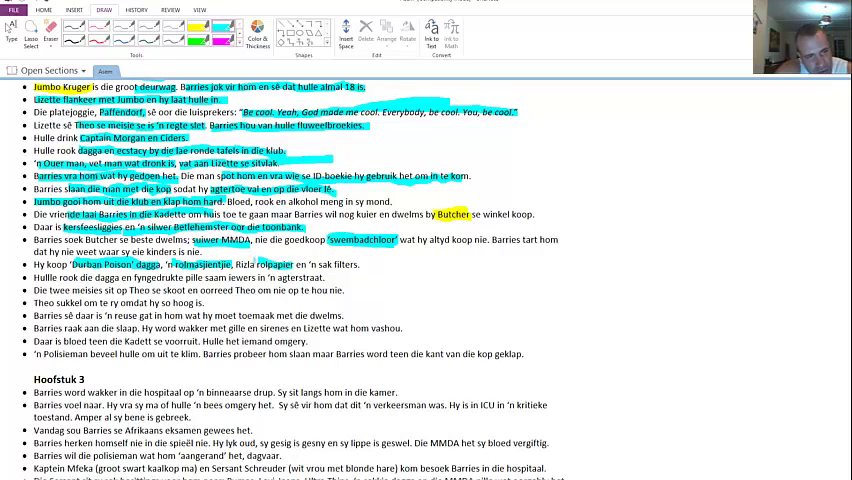
left_click_drag(310, 265, 358, 265)
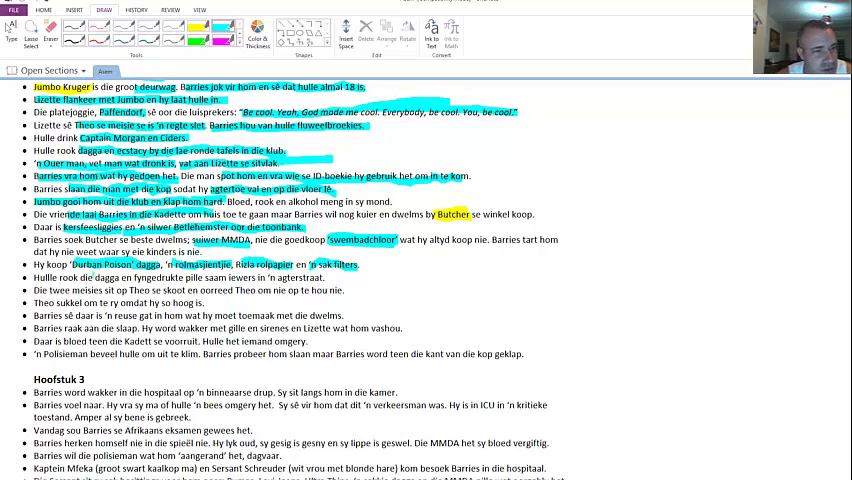
scroll(158, 379, "down", 1)
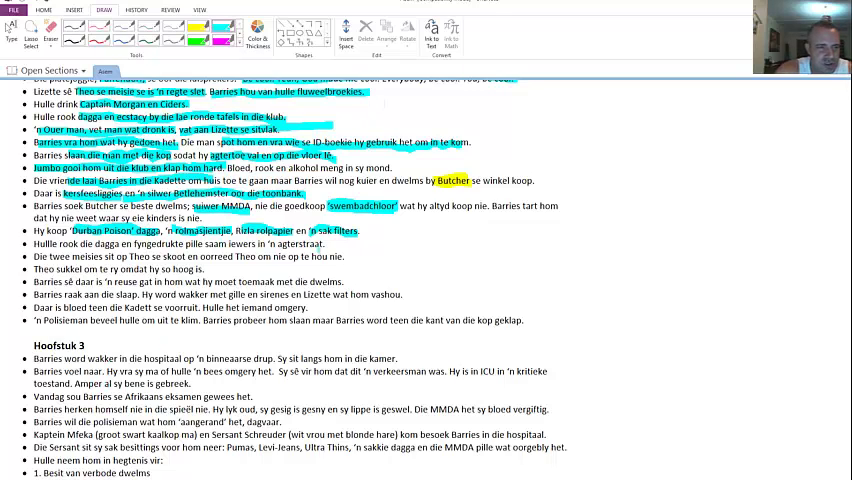
Step: Stroke cyan over agterstraat, dagga en fyngedrukte pille, twee meisies…Theo om nie op te hou, and Theo sukkel
left_click_drag(278, 244, 324, 244)
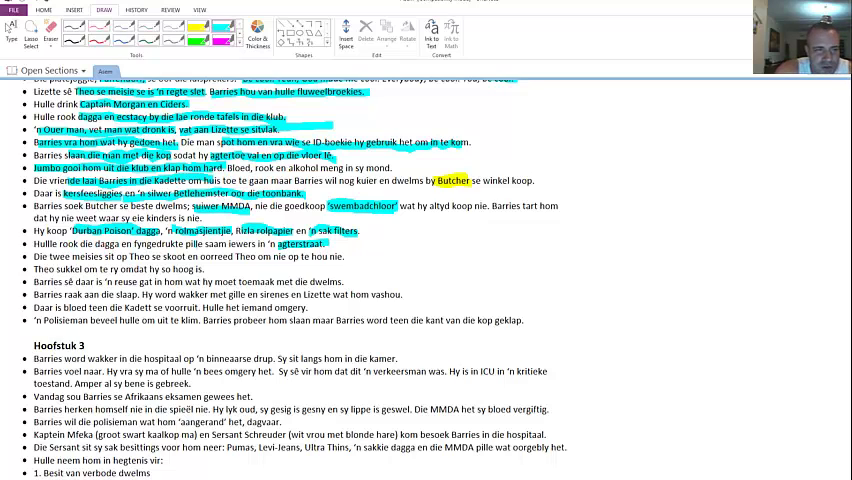
left_click_drag(97, 244, 186, 244)
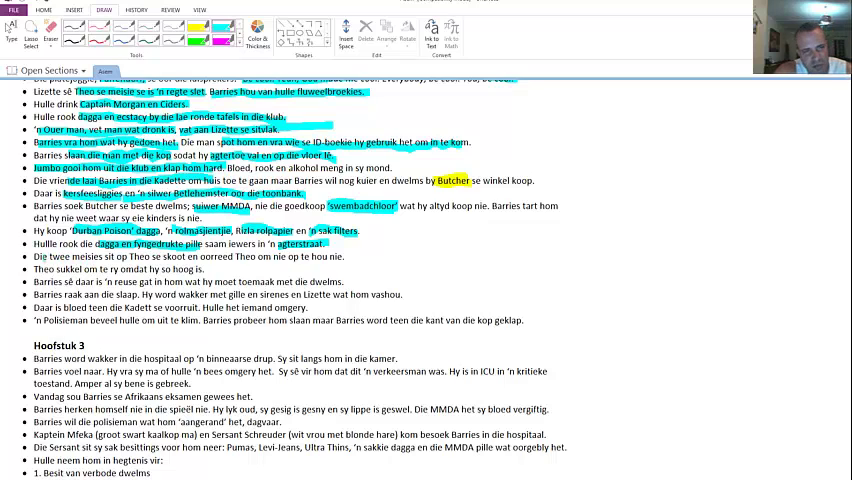
left_click_drag(56, 258, 225, 257)
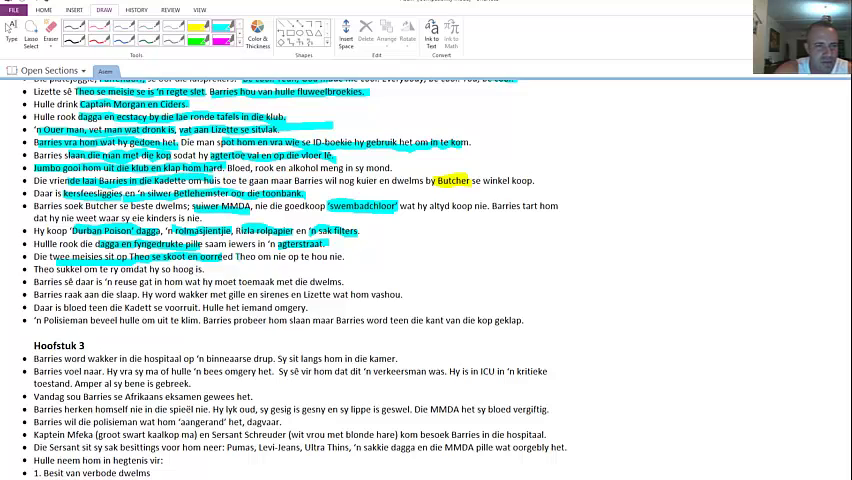
left_click_drag(228, 257, 330, 257)
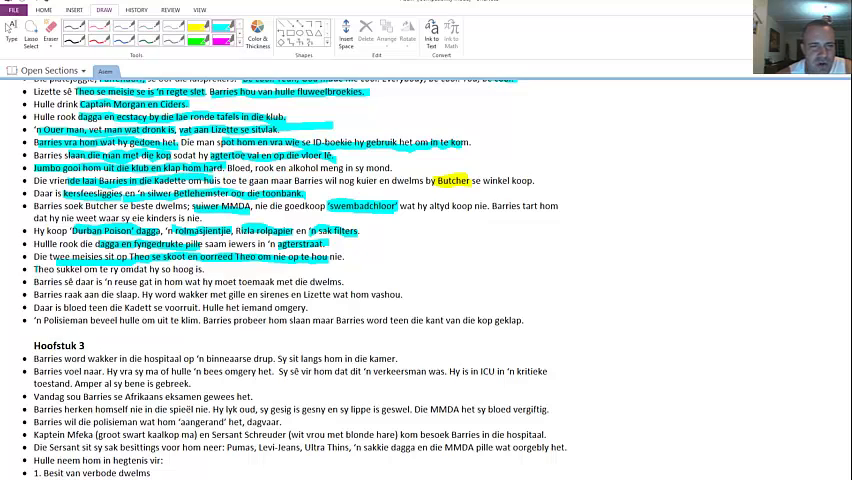
left_click_drag(34, 269, 207, 269)
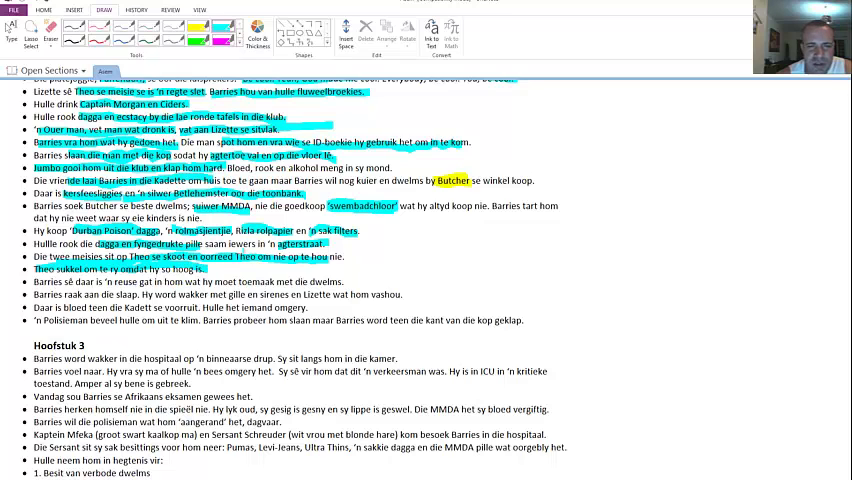
scroll(134, 166, "down", 1)
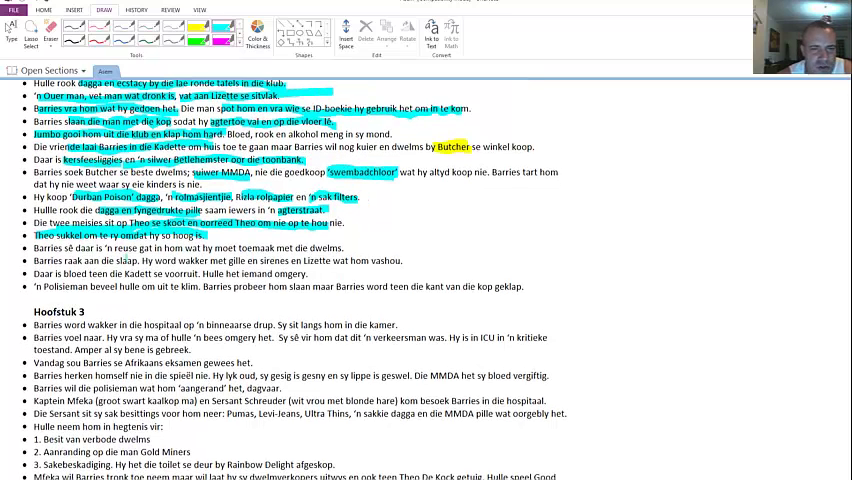
Step: Highlight reuse gat, raak aan die slaap, gille en sirenes, bloed teen die voorruit and the policeman sentence
left_click_drag(114, 249, 344, 248)
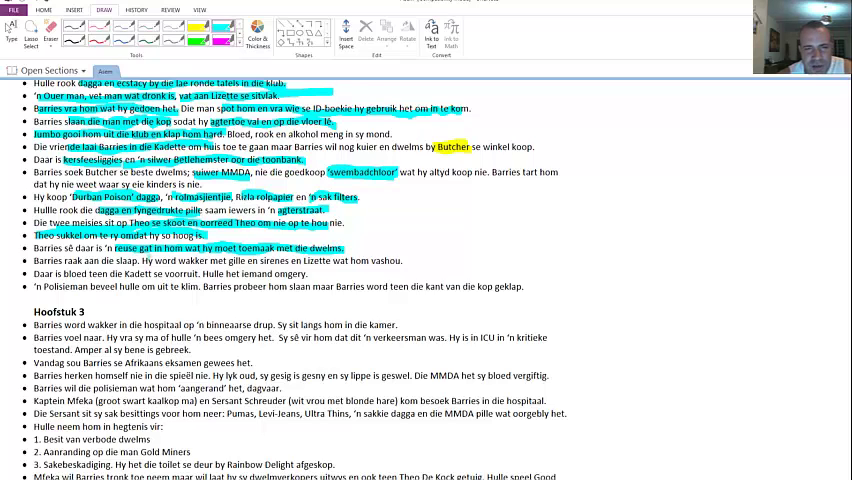
left_click_drag(138, 261, 34, 261)
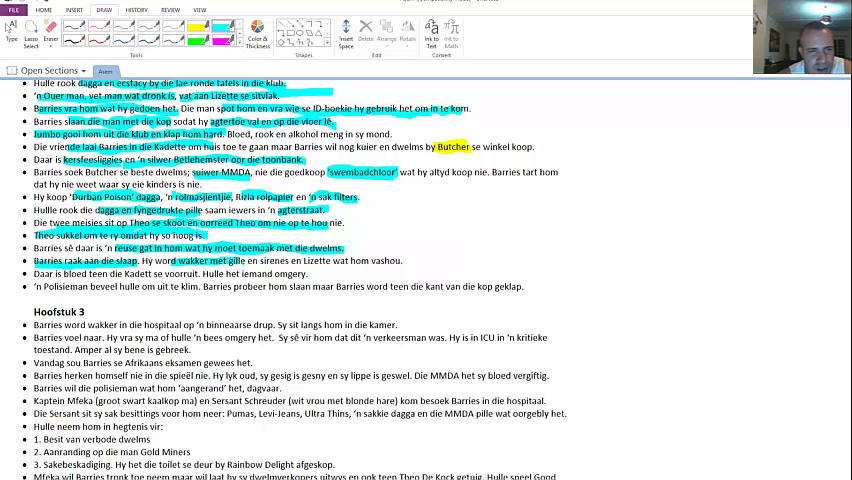
left_click_drag(171, 261, 404, 261)
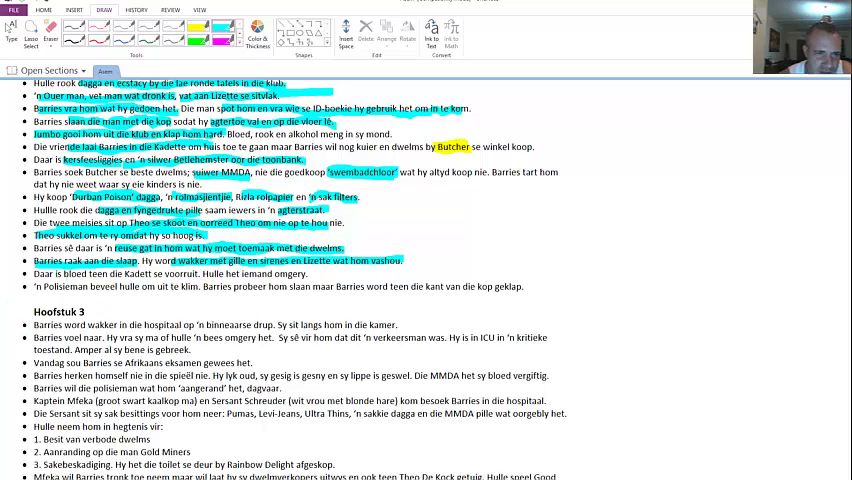
left_click_drag(55, 274, 197, 274)
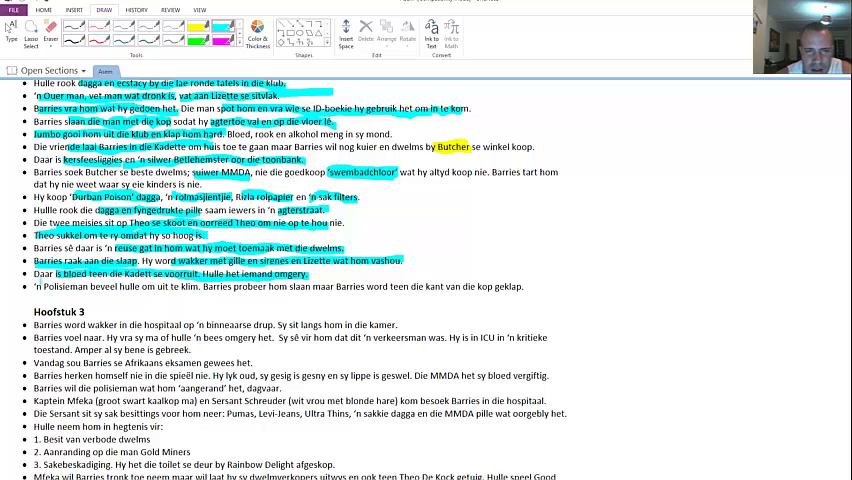
left_click_drag(91, 287, 196, 287)
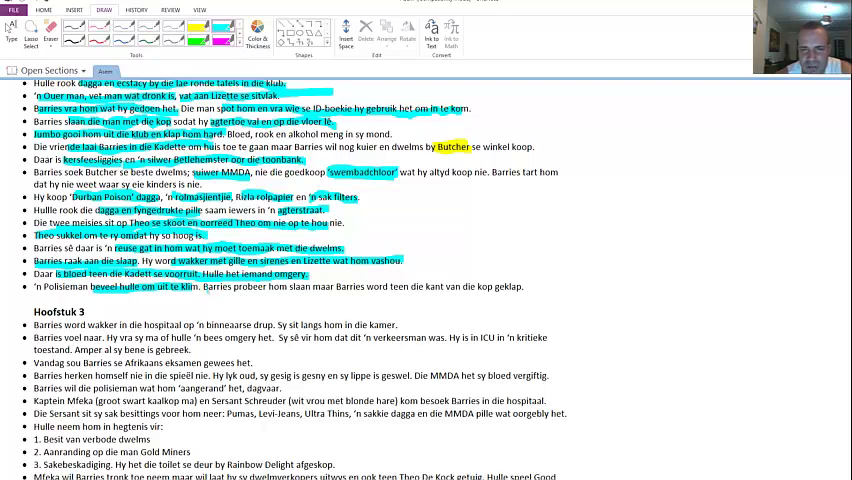
left_click_drag(204, 287, 310, 287)
left_click_drag(368, 287, 535, 287)
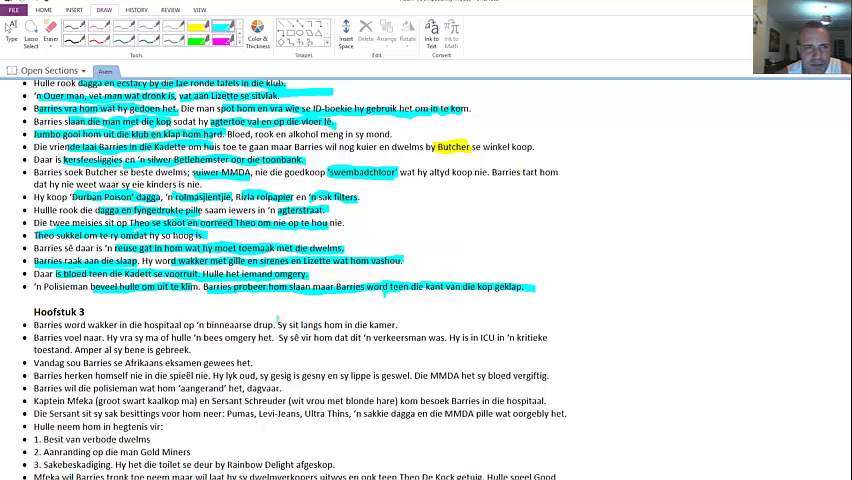
scroll(279, 310, "down", 2)
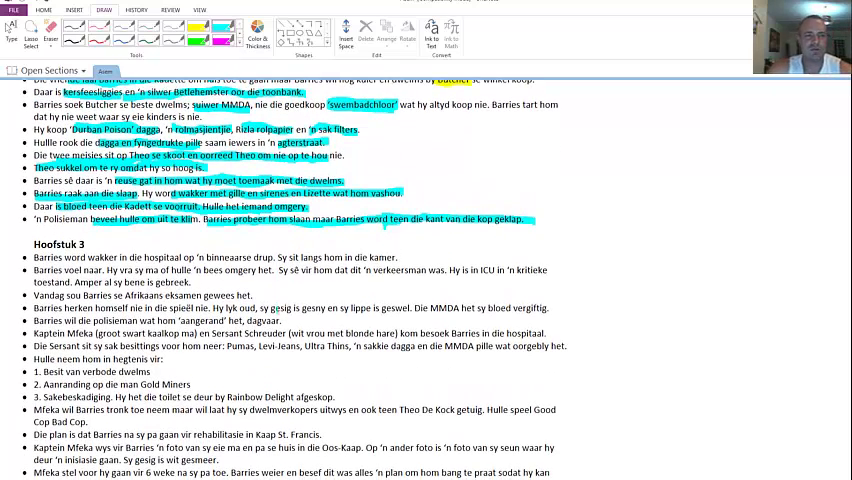
scroll(277, 313, "down", 3)
scroll(277, 313, "down", 1)
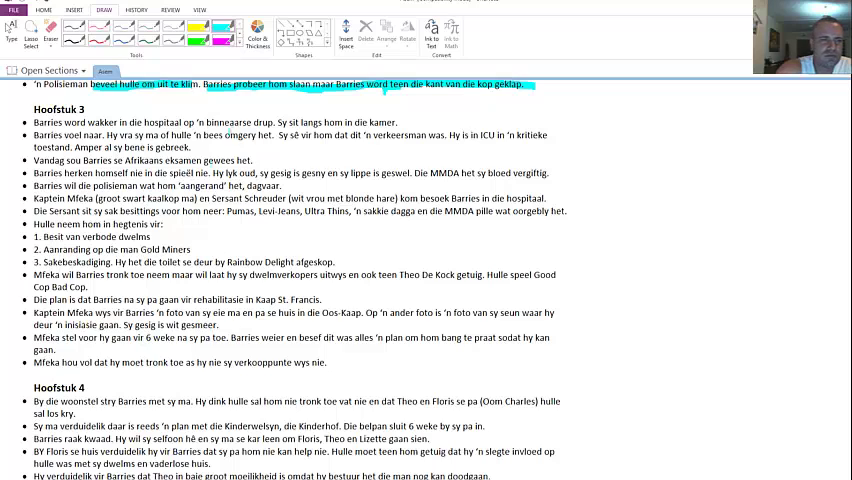
Step: Highlight 'hospitaal op 'n binneaarse drup' and 'voel naar' in cyan, inserting 'ma' after 'Sy'
left_click_drag(143, 122, 273, 122)
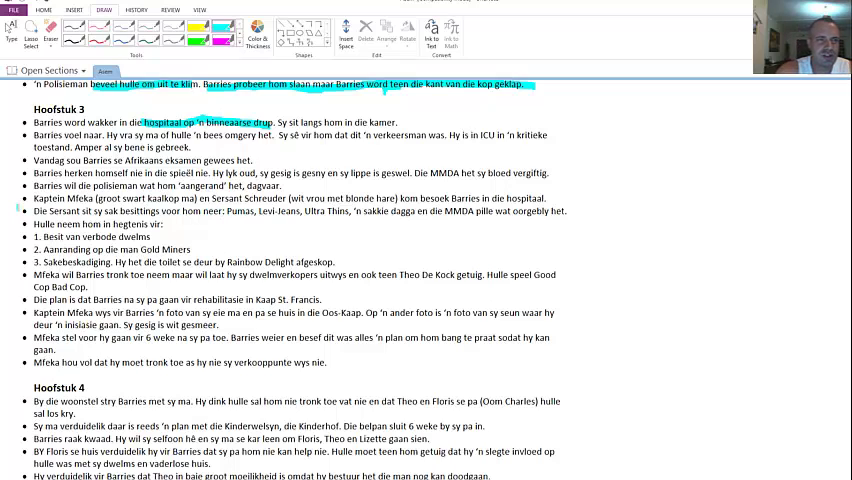
left_click(11, 27)
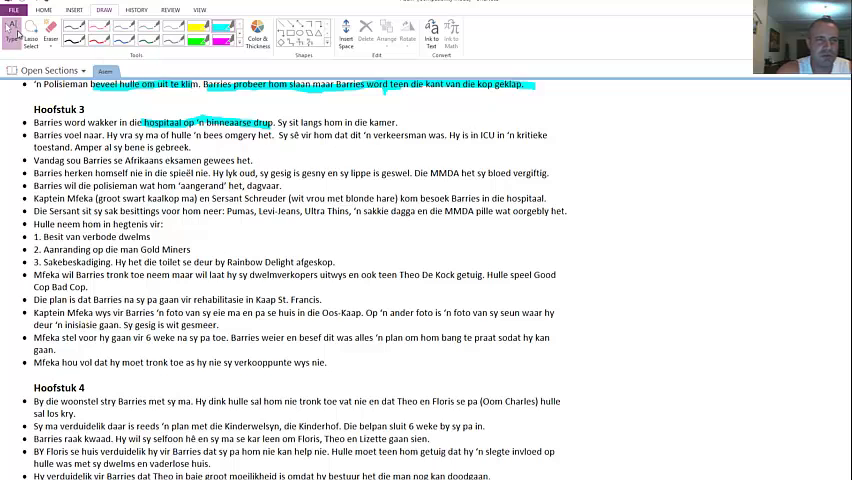
left_click(349, 105)
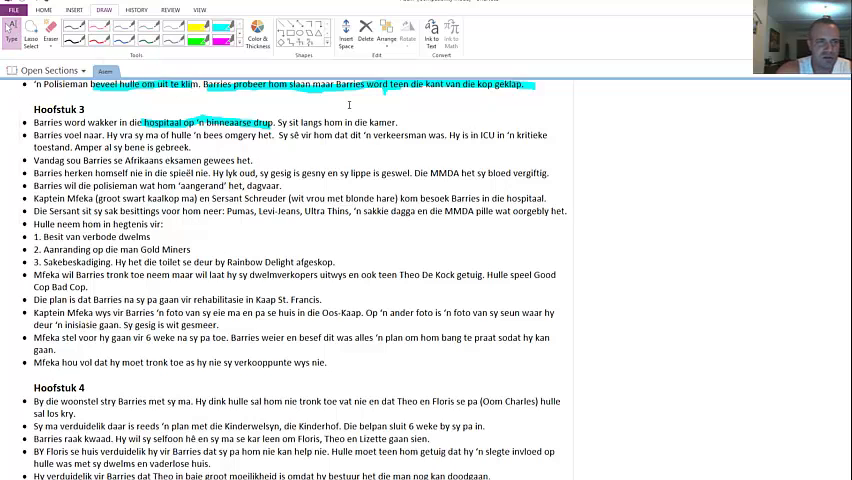
type("ma")
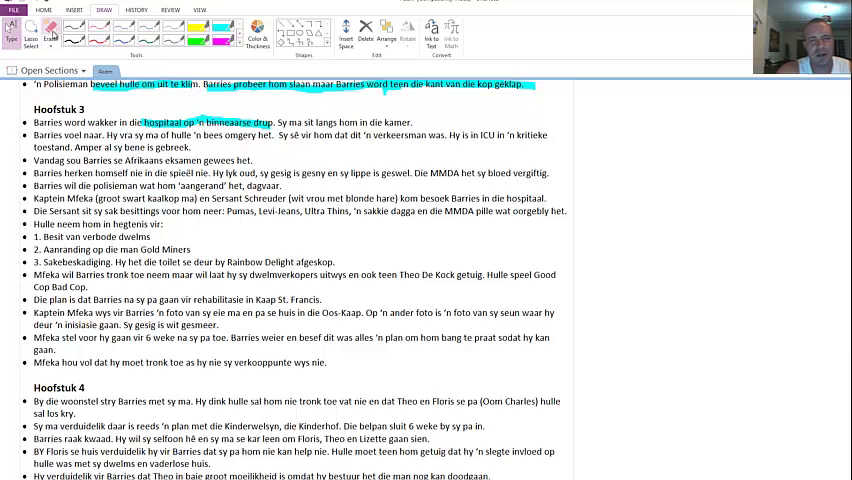
left_click(215, 31)
left_click_drag(62, 135, 102, 135)
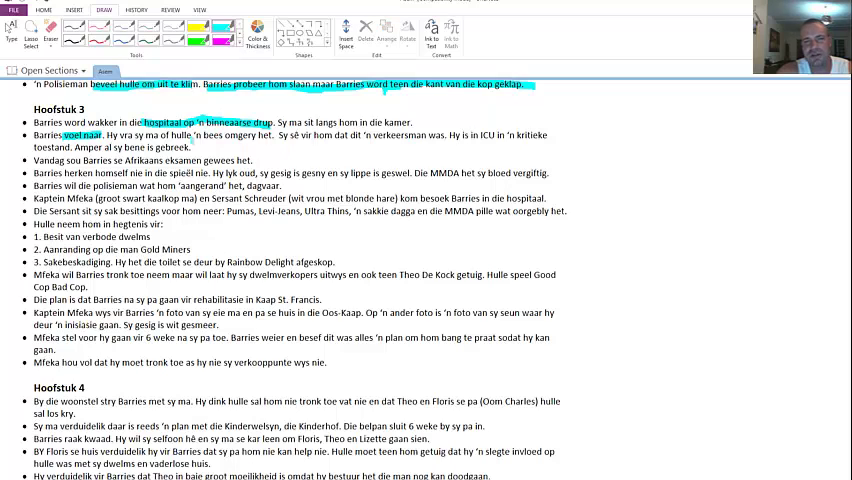
Step: Highlight the cow crash, verkeersman, ICU critical state, broken bones, exam, mirror, MMDA and policeman phrases in cyan
left_click_drag(170, 135, 272, 136)
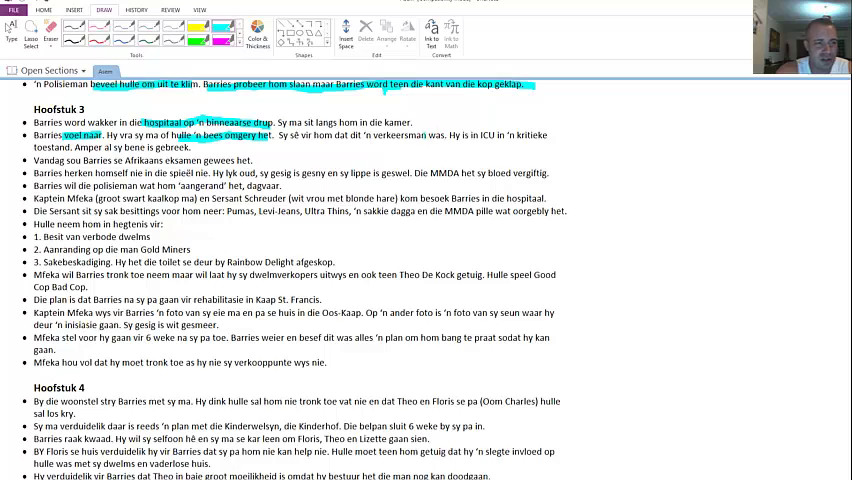
left_click_drag(373, 135, 426, 135)
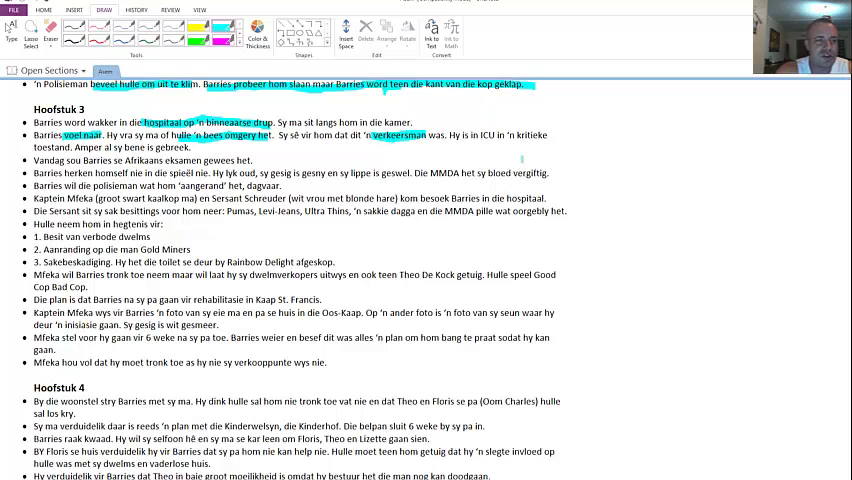
left_click_drag(480, 135, 547, 135)
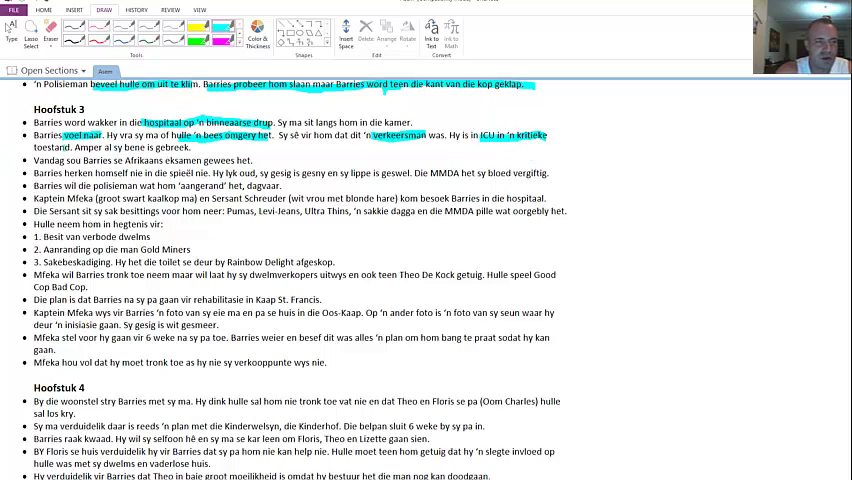
left_click_drag(73, 147, 34, 147)
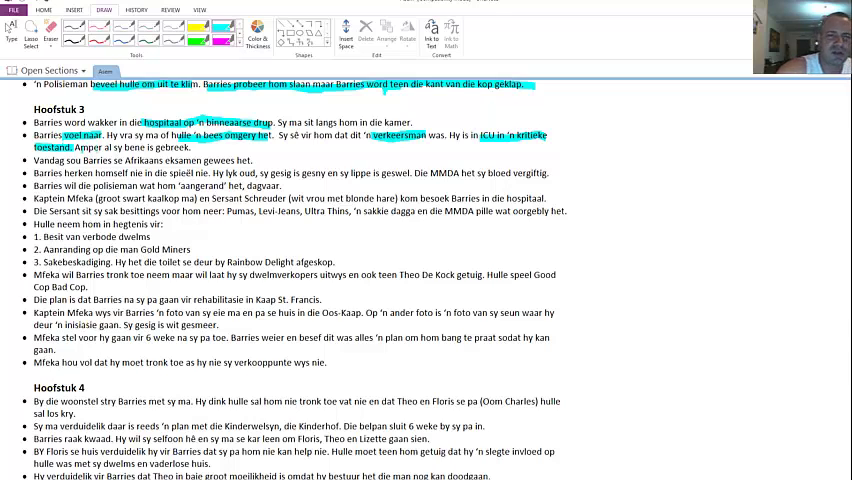
left_click_drag(78, 147, 188, 147)
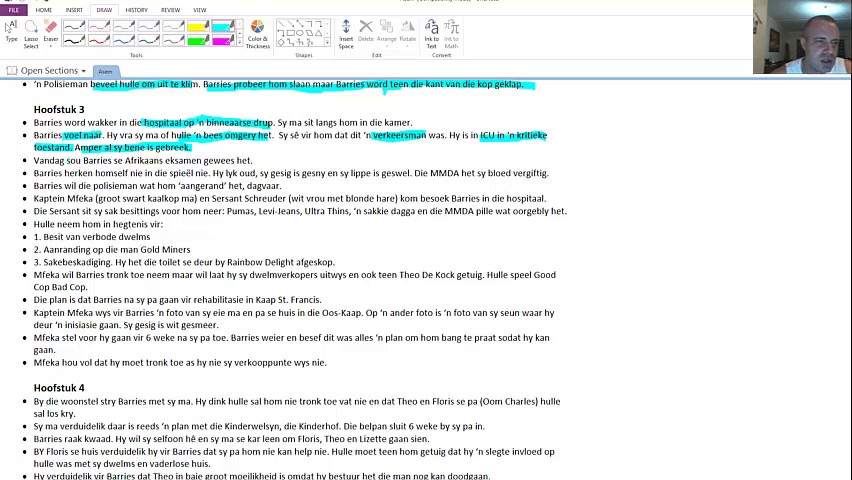
left_click_drag(130, 160, 236, 159)
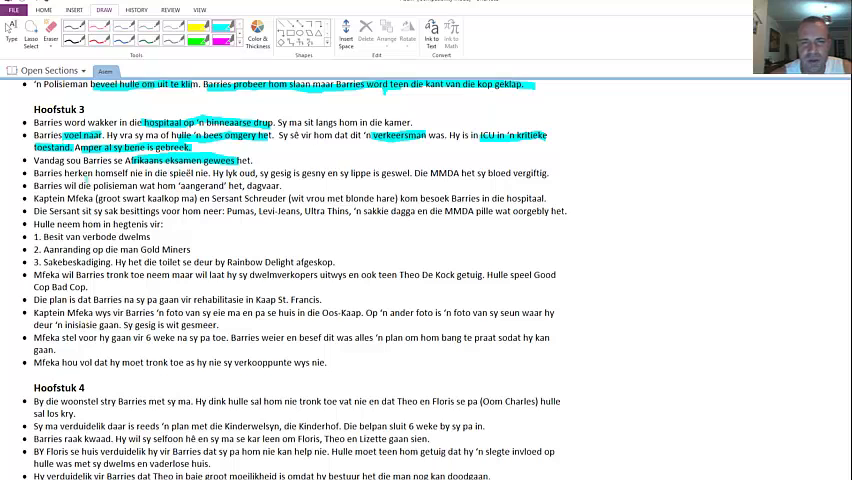
left_click_drag(64, 174, 386, 174)
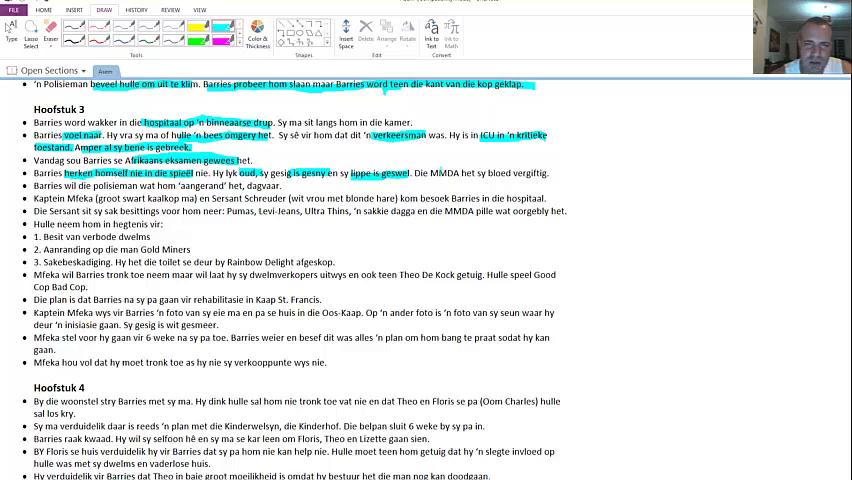
left_click_drag(433, 173, 546, 173)
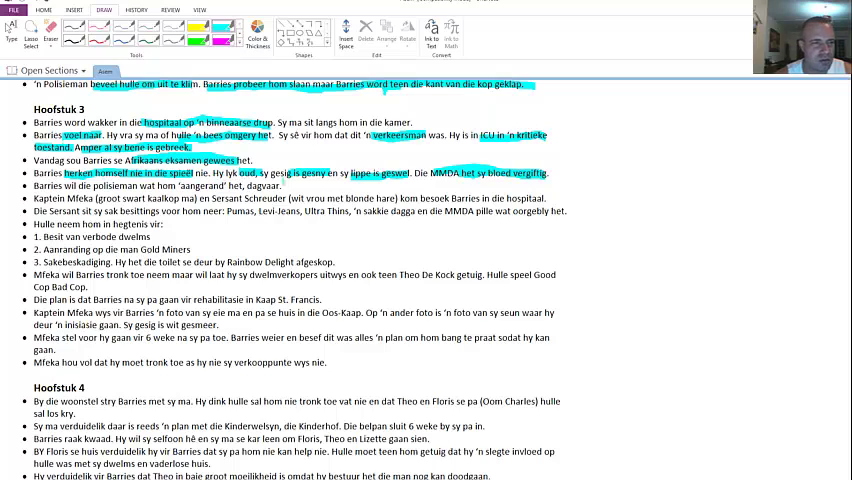
left_click_drag(287, 185, 118, 186)
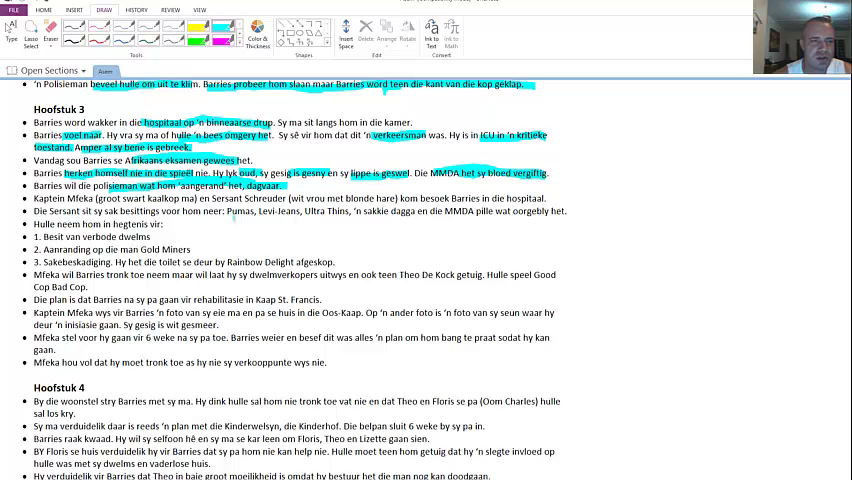
scroll(156, 175, "down", 1)
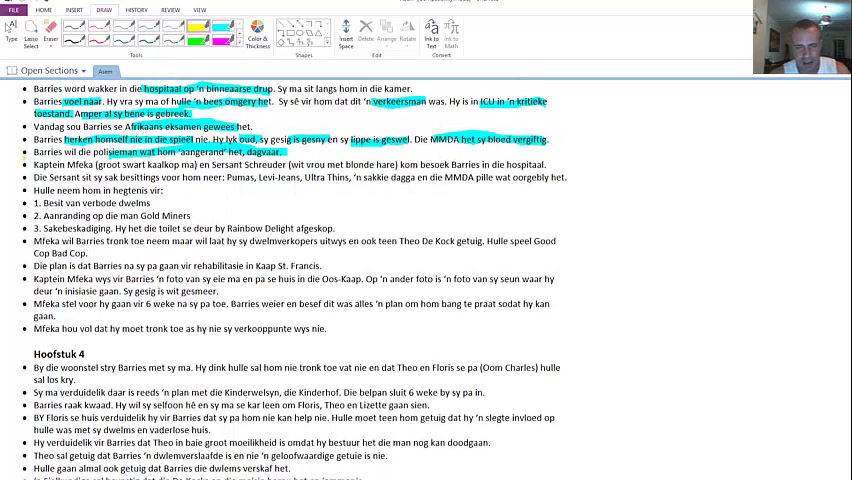
Step: Mark Kaptein Mfeka and Sersant Schreuder yellow and add 'n' to complete 'kaalkop man'
left_click_drag(34, 164, 95, 164)
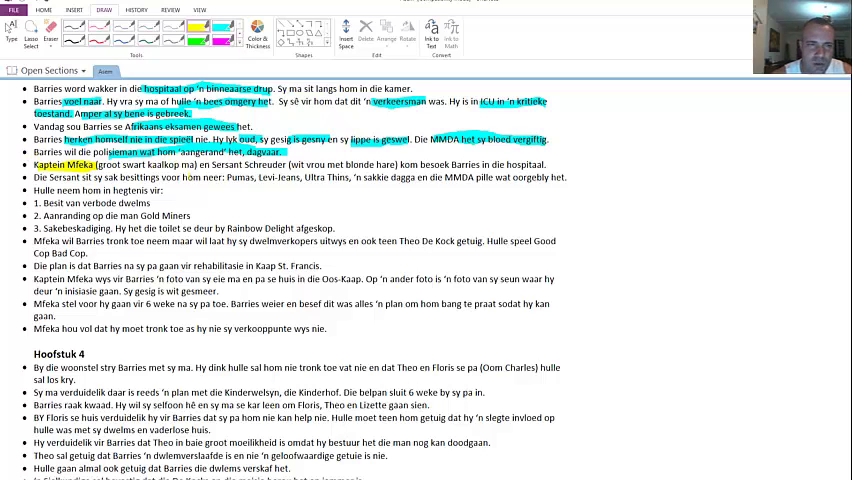
left_click(11, 30)
left_click(232, 139)
type("n")
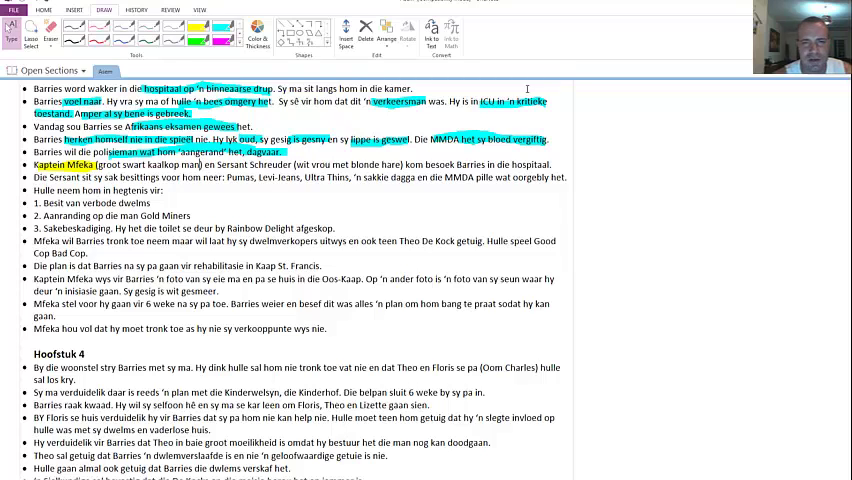
left_click(195, 30)
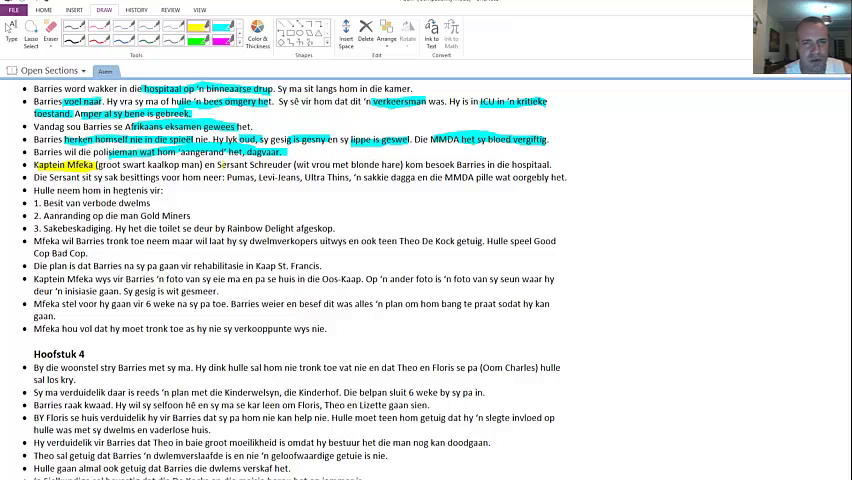
left_click_drag(217, 166, 402, 166)
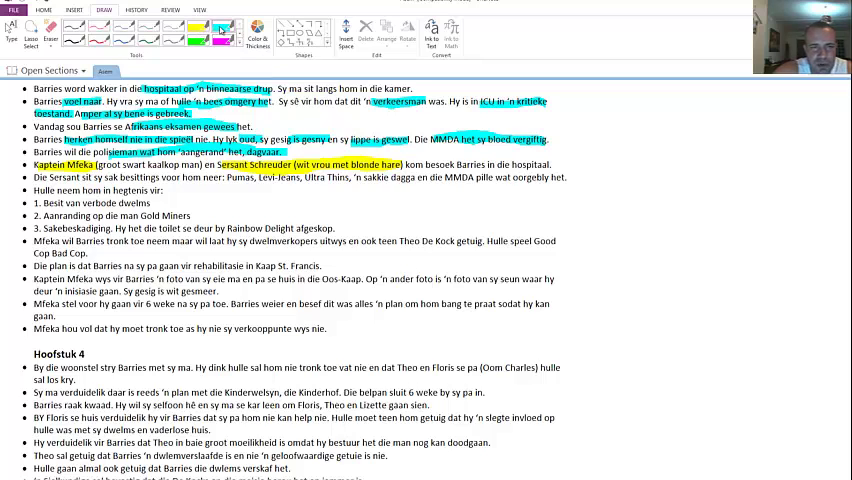
Step: Highlight 'sy sak besittings', Pumas, 'Hulle neem hom in hegtenis vir:' and the numbered charges in cyan
left_click(221, 29)
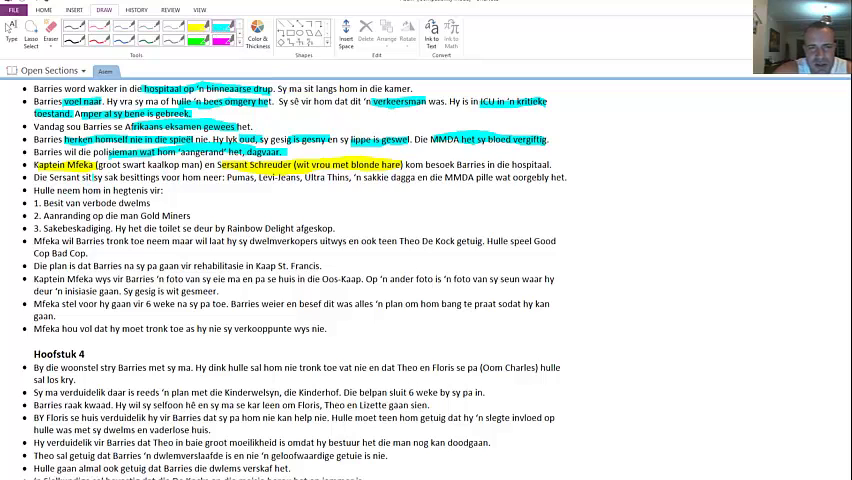
left_click_drag(93, 177, 158, 177)
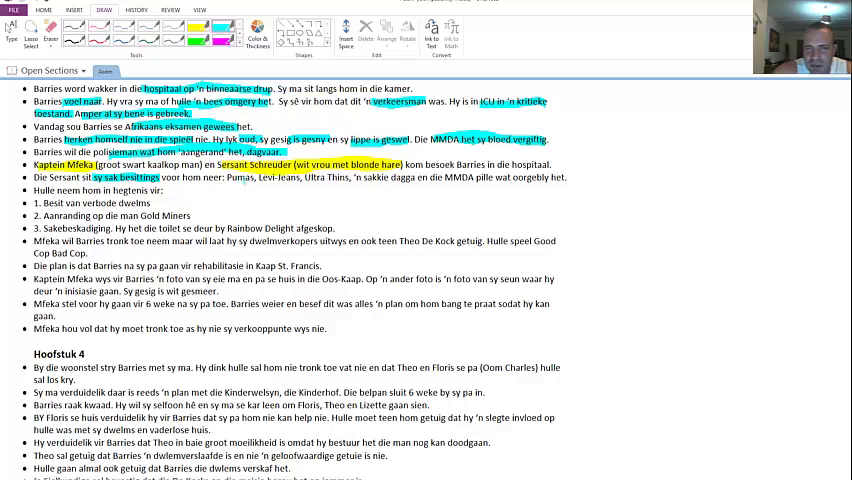
left_click_drag(228, 177, 491, 178)
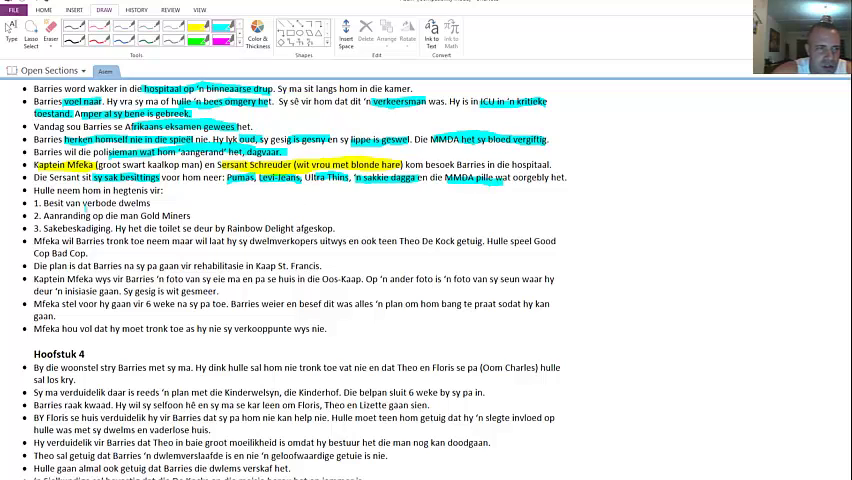
scroll(37, 160, "down", 2)
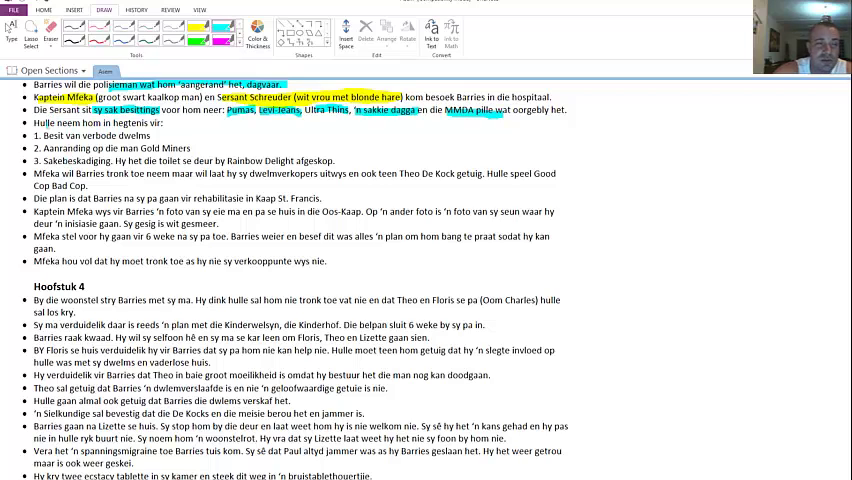
left_click_drag(34, 123, 162, 122)
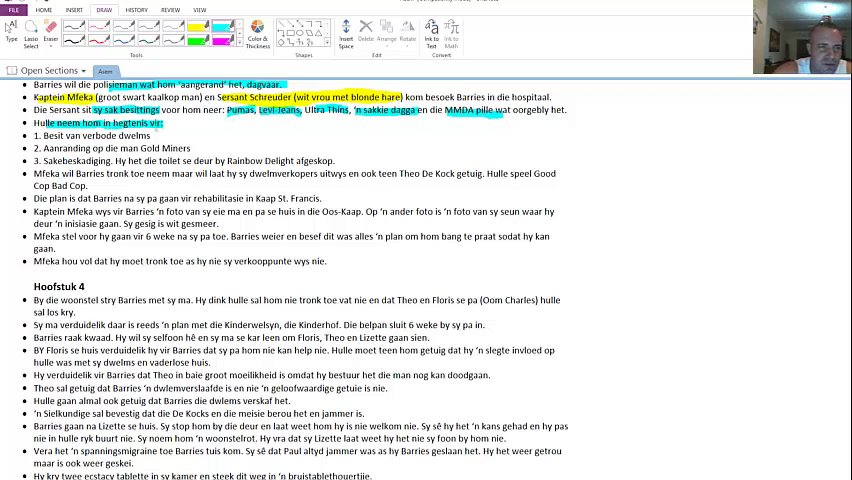
mouse_move(33, 134)
left_mouse_down()
mouse_move(42, 136)
mouse_move(41, 161)
left_mouse_up()
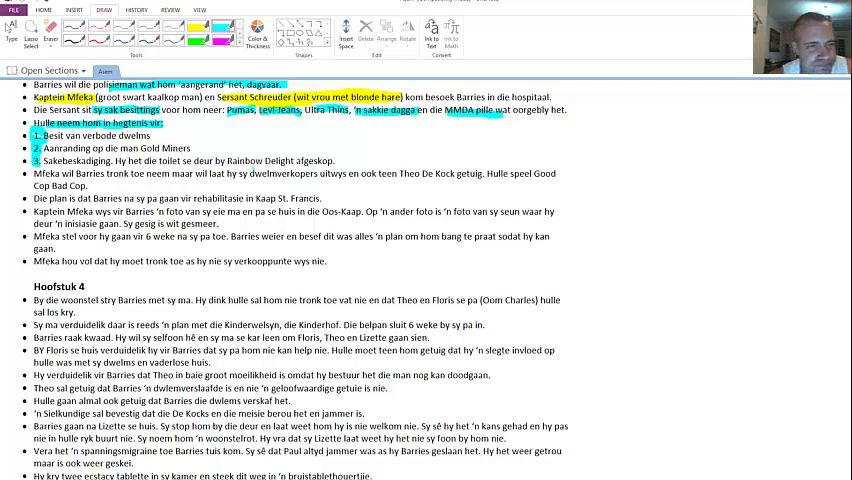
scroll(253, 171, "up", 2)
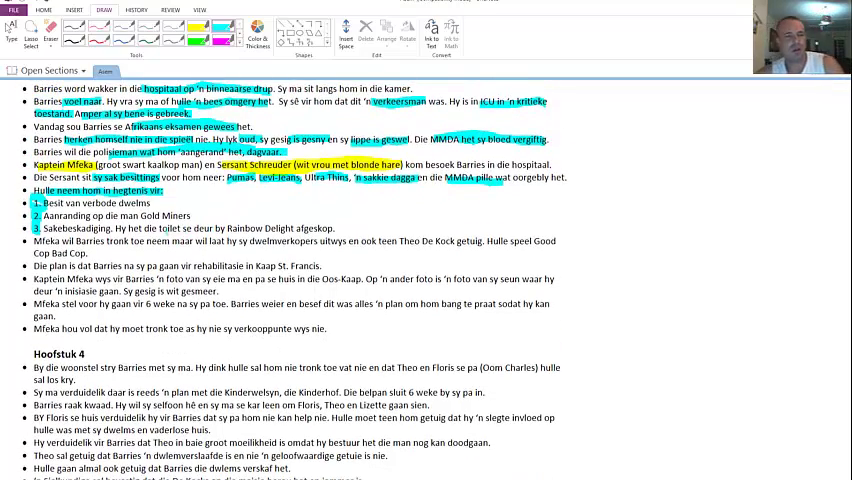
left_click_drag(160, 229, 212, 229)
scroll(212, 229, "up", 4)
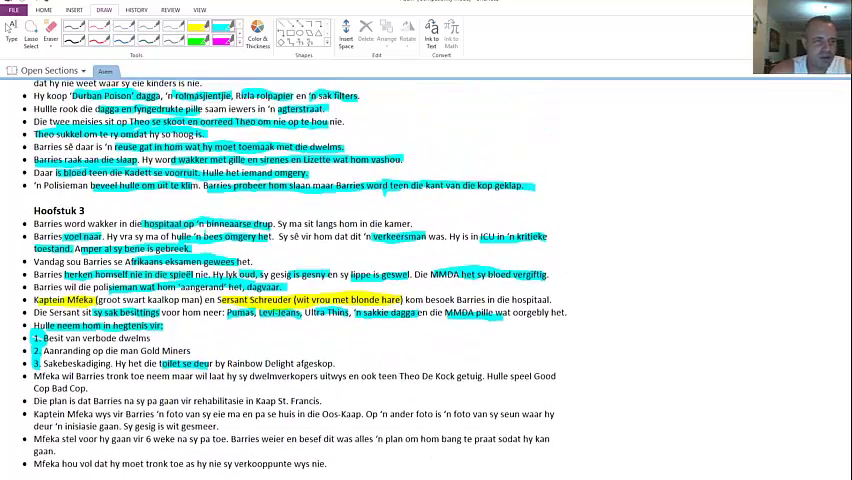
scroll(136, 156, "down", 3)
scroll(136, 156, "down", 2)
scroll(136, 156, "down", 2)
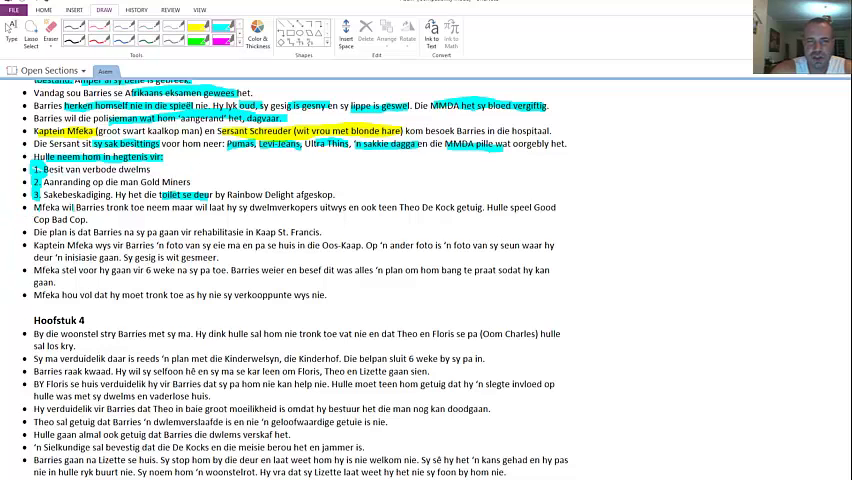
Step: Highlight 'Mfeka wil Barries tronk toe', the dealers phrase, 'Theo De Kock getuig' and 'Kaap St. Francis.' in cyan
left_click_drag(34, 207, 246, 208)
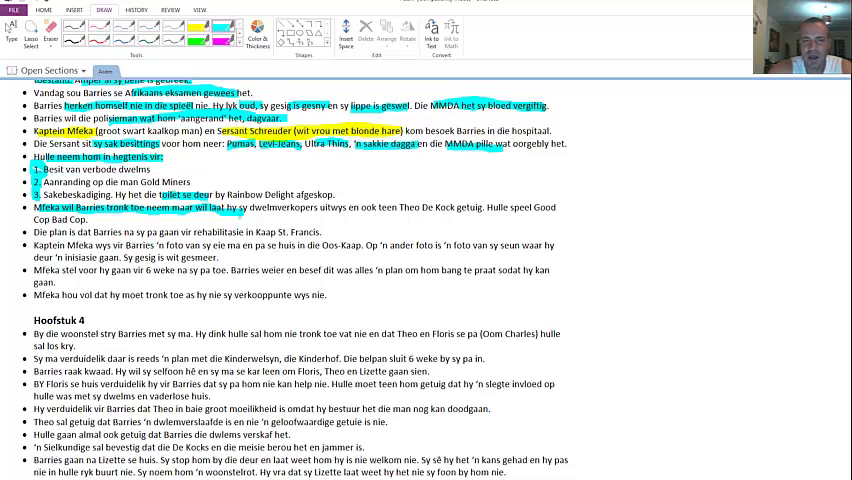
left_click_drag(246, 208, 346, 208)
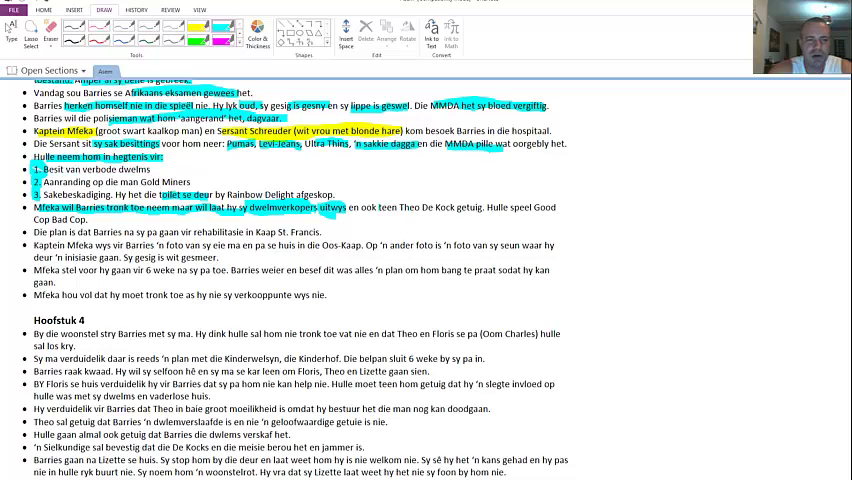
left_click_drag(484, 207, 399, 207)
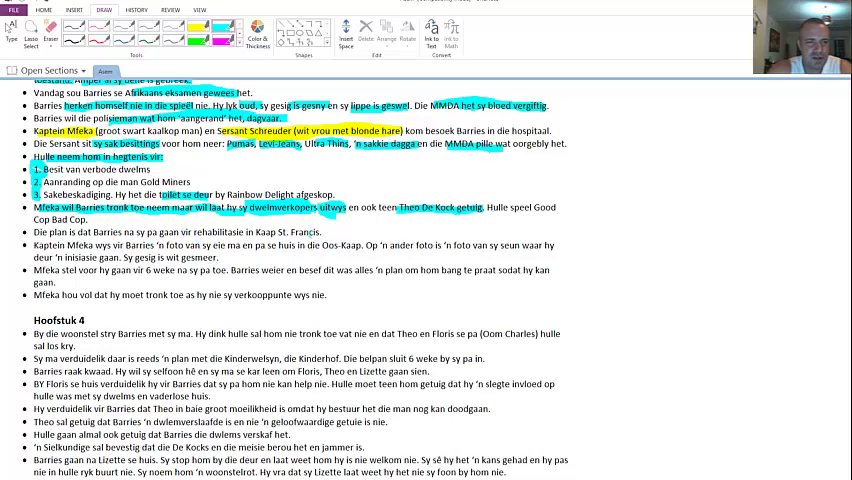
left_click_drag(322, 232, 256, 233)
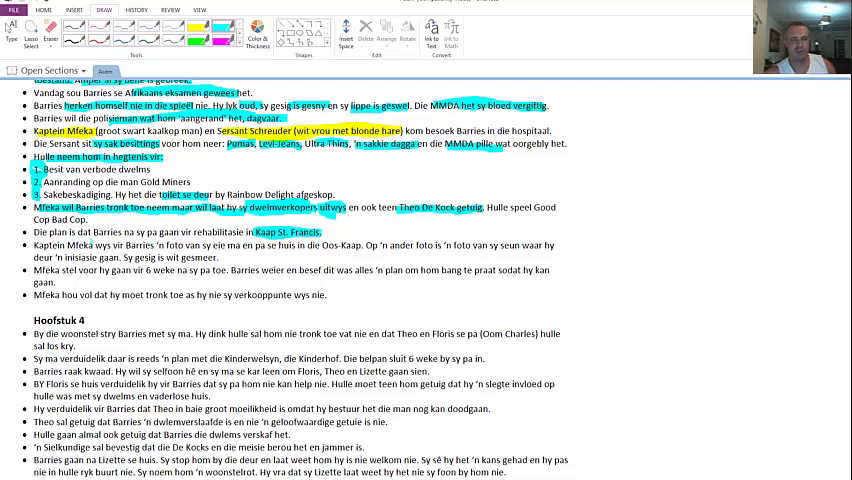
scroll(124, 120, "down", 1)
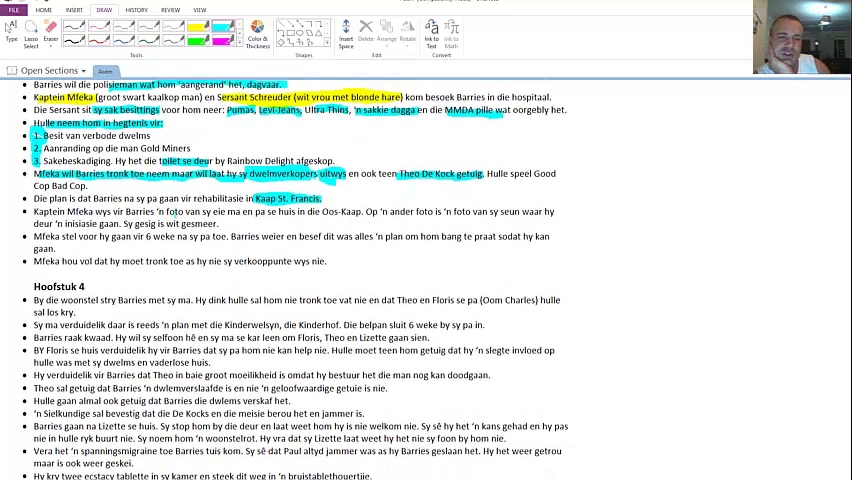
Step: Highlight both photo descriptions, 'Sy gesig is wit gesmeer', '6 weke na sy pa toe', the scare plan and 'Mfeka hou vol'
left_click_drag(183, 212, 362, 212)
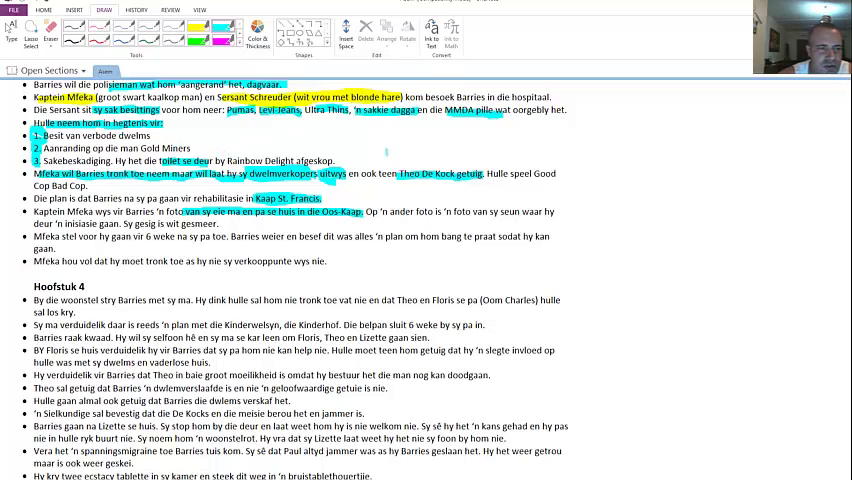
left_click_drag(390, 213, 554, 212)
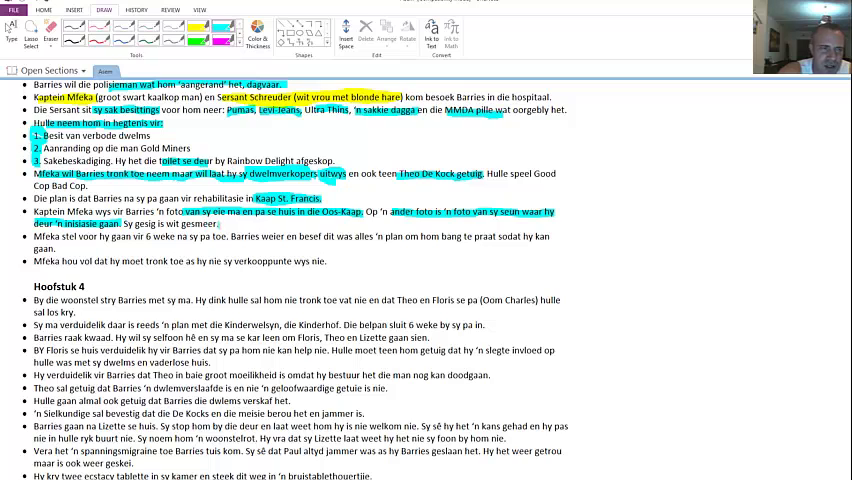
left_click_drag(217, 223, 123, 224)
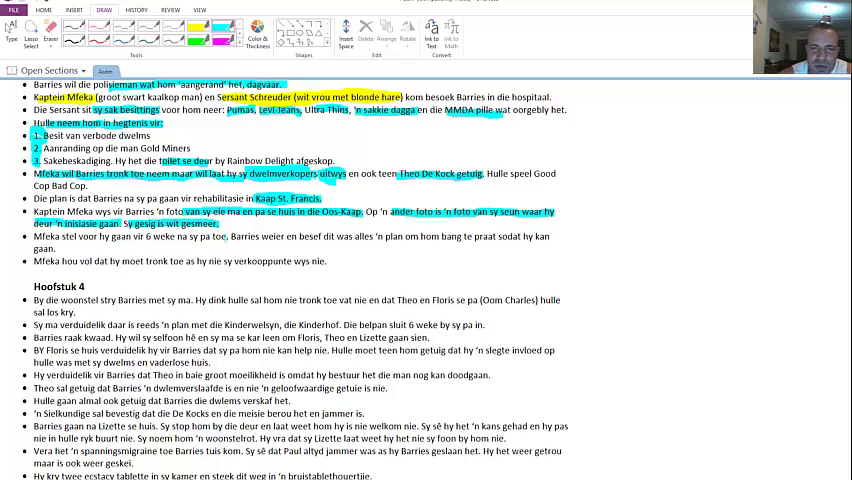
left_click_drag(143, 237, 226, 237)
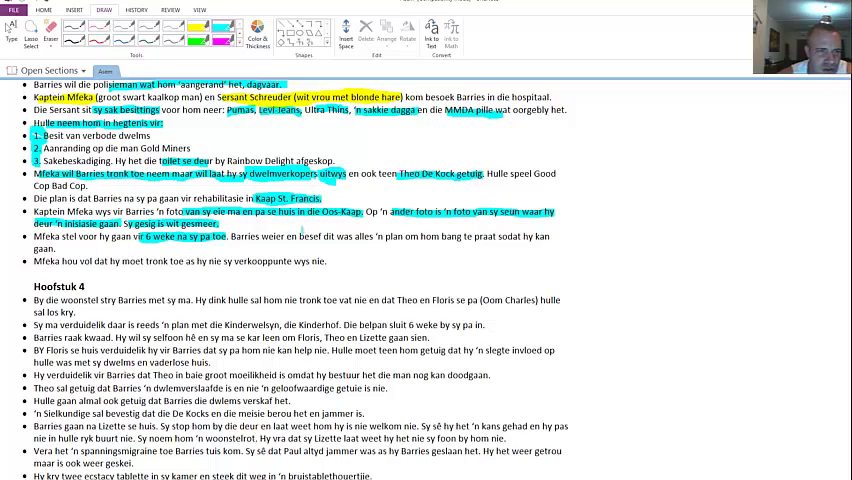
left_click_drag(258, 237, 296, 237)
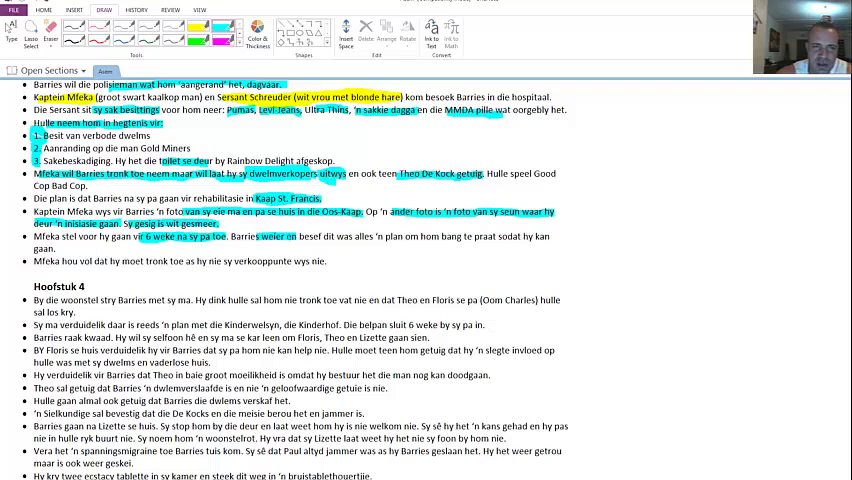
left_click_drag(346, 237, 550, 237)
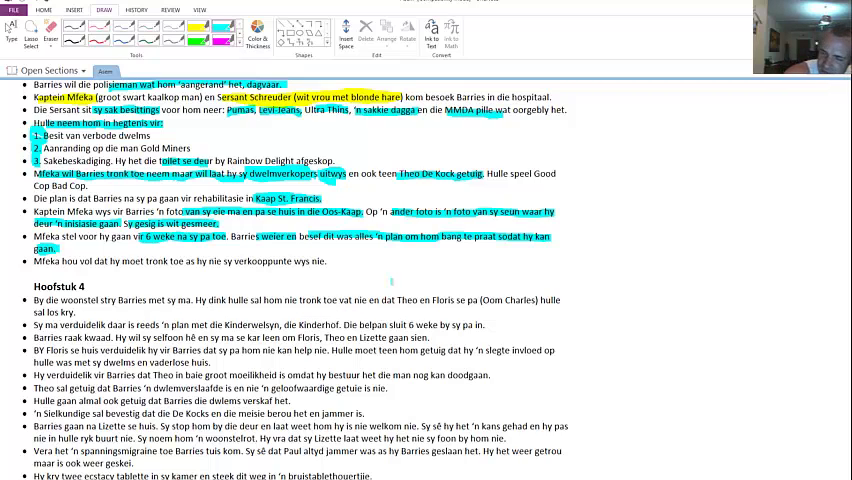
scroll(300, 270, "down", 1)
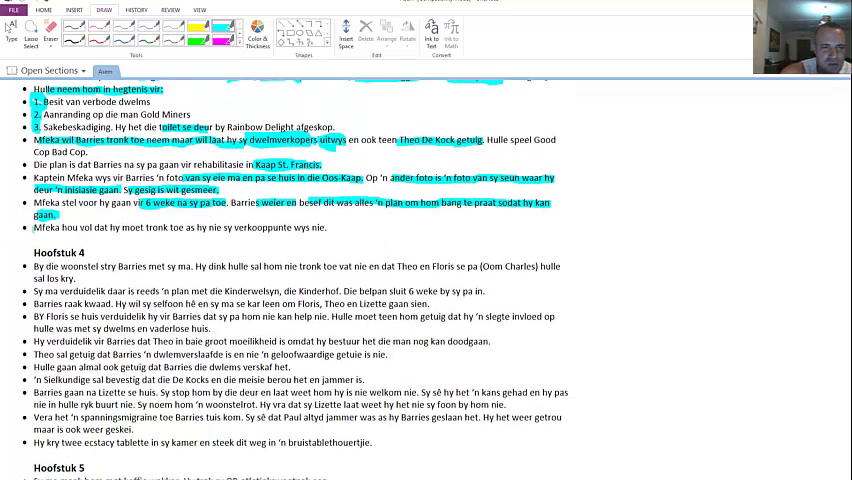
left_click_drag(34, 228, 328, 228)
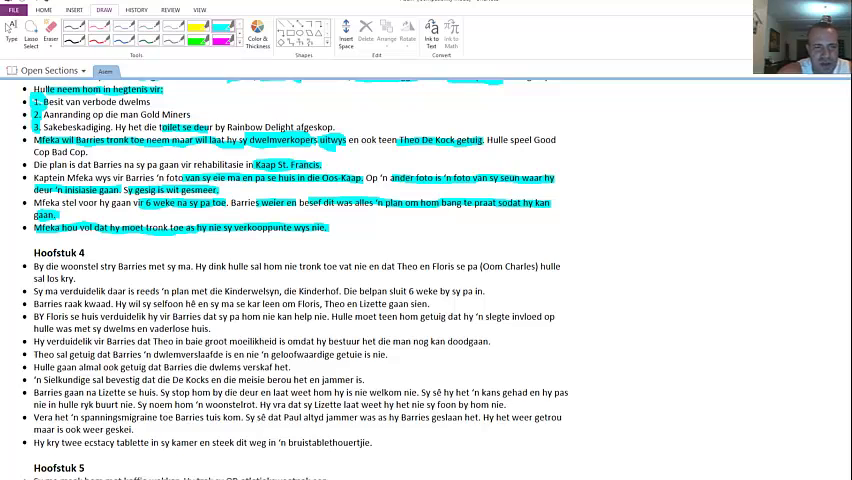
scroll(300, 200, "up", 3)
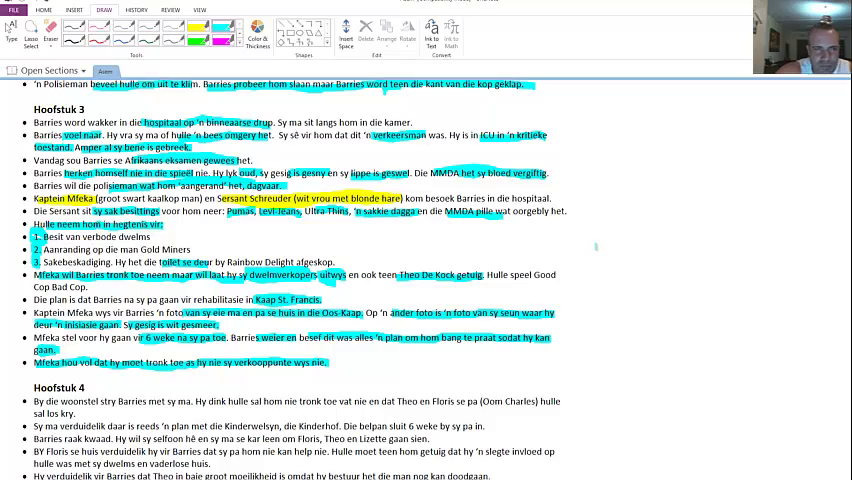
scroll(588, 248, "down", 1)
scroll(590, 248, "down", 2)
scroll(599, 250, "down", 3)
scroll(599, 250, "down", 1)
scroll(599, 250, "down", 1)
scroll(599, 250, "down", 1)
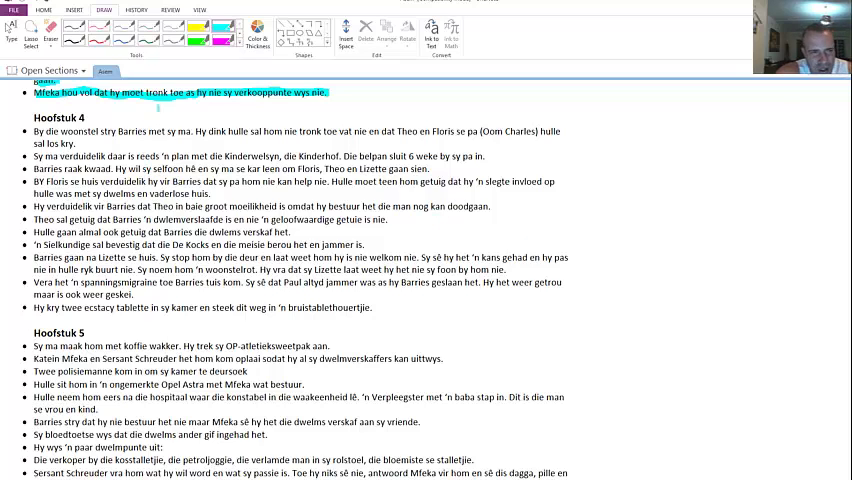
scroll(120, 170, "down", 1)
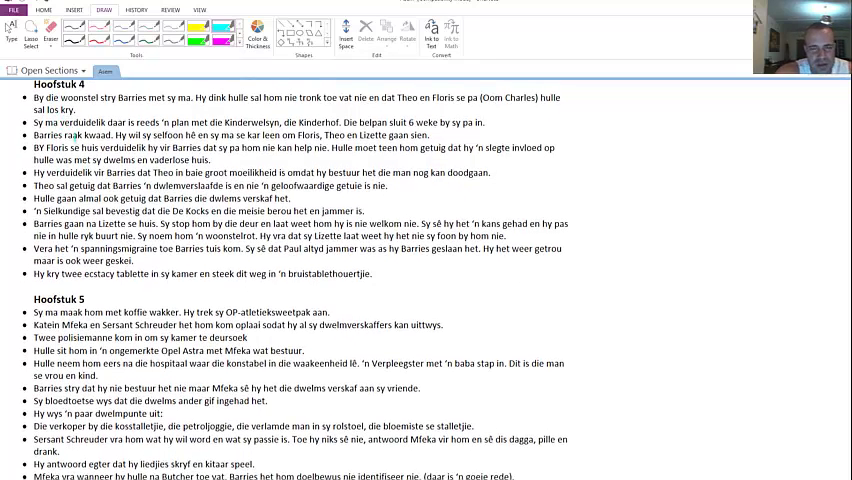
scroll(68, 133, "up", 1)
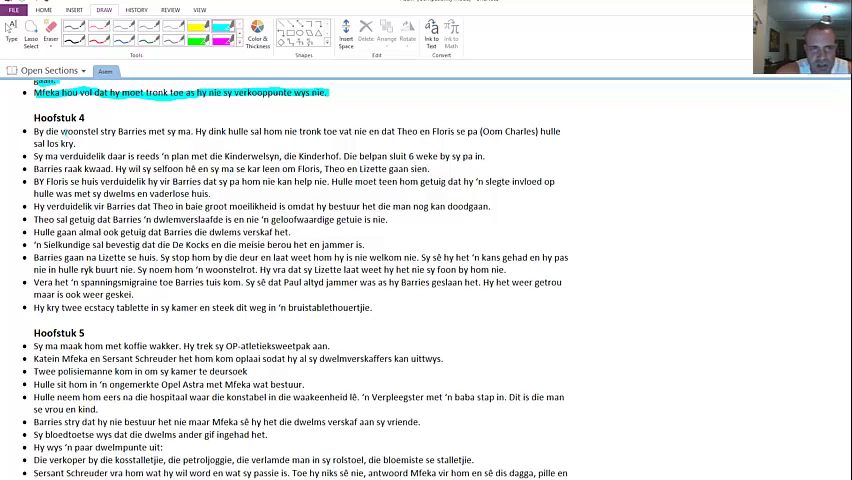
Step: Highlight the whole 'woonstel stry Barries met sy ma' bullet and the Sy ma line through die Kinderhof
left_click_drag(62, 131, 190, 132)
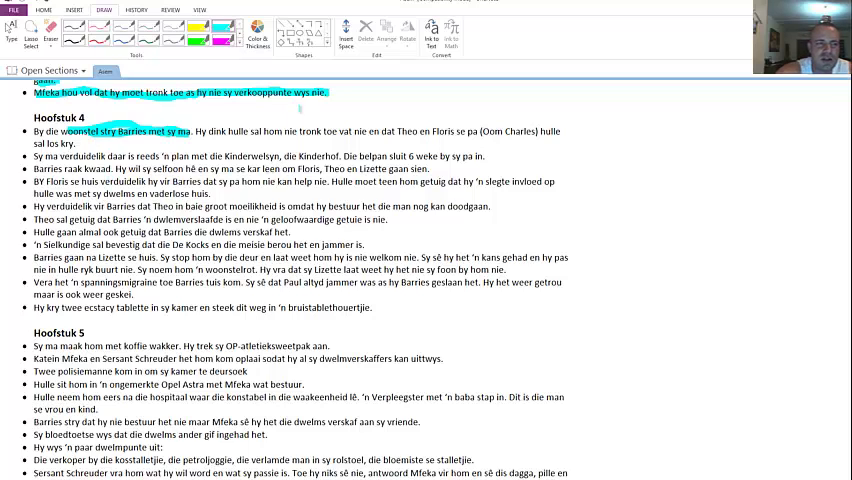
left_click_drag(228, 131, 560, 132)
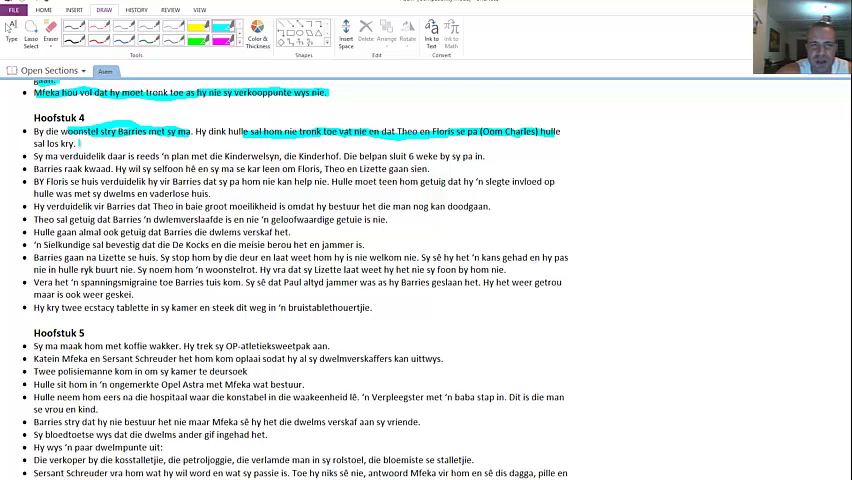
left_click_drag(77, 143, 33, 143)
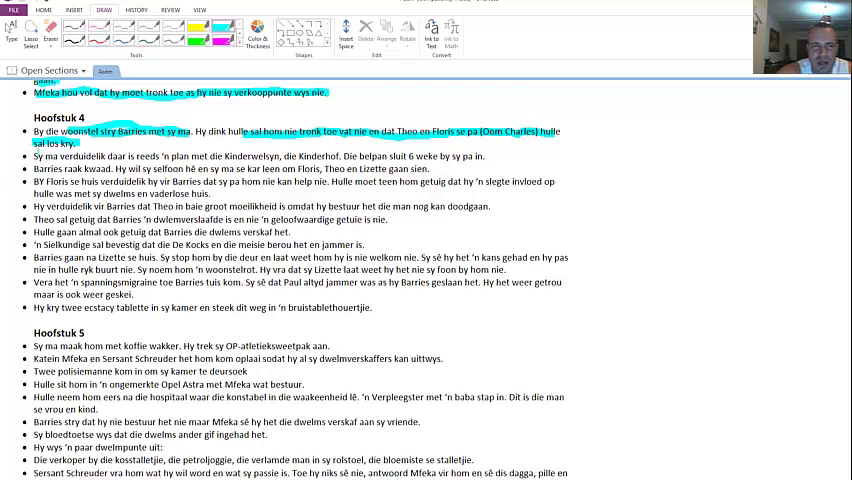
left_click_drag(60, 157, 283, 157)
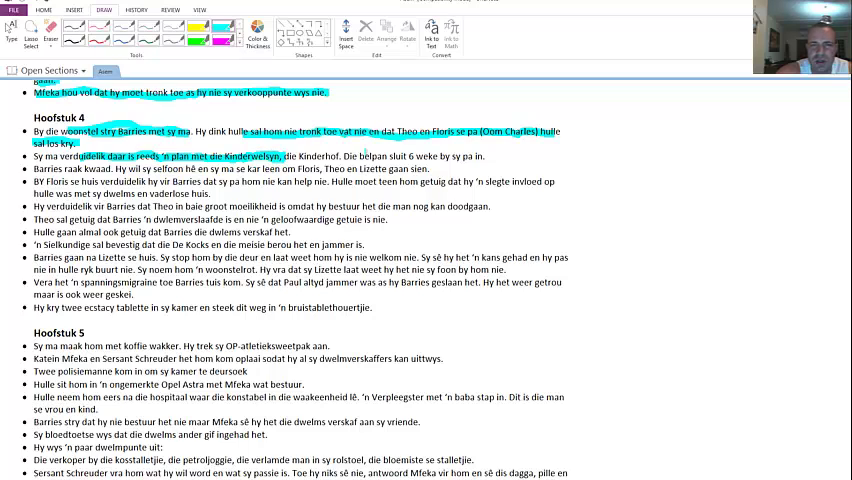
left_click_drag(285, 157, 343, 157)
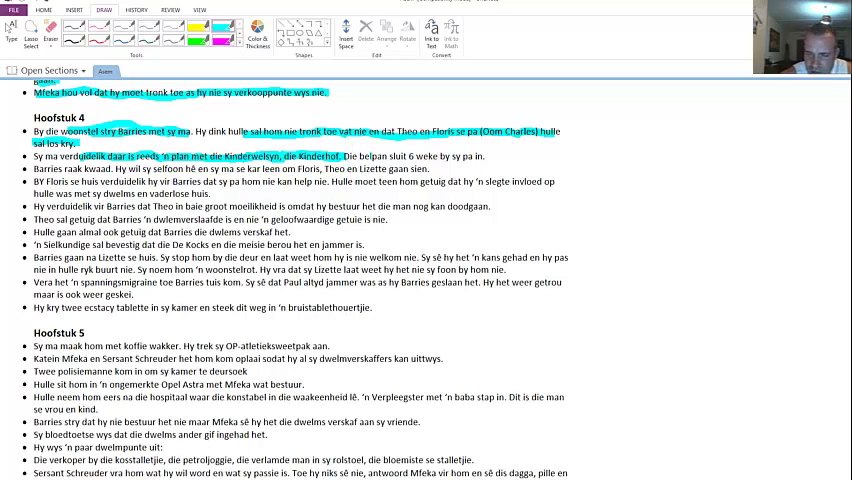
Step: Extend the cyan highlight to the Sy ma bullet's end and change 'belpan' to 'pan'
left_click_drag(343, 157, 484, 157)
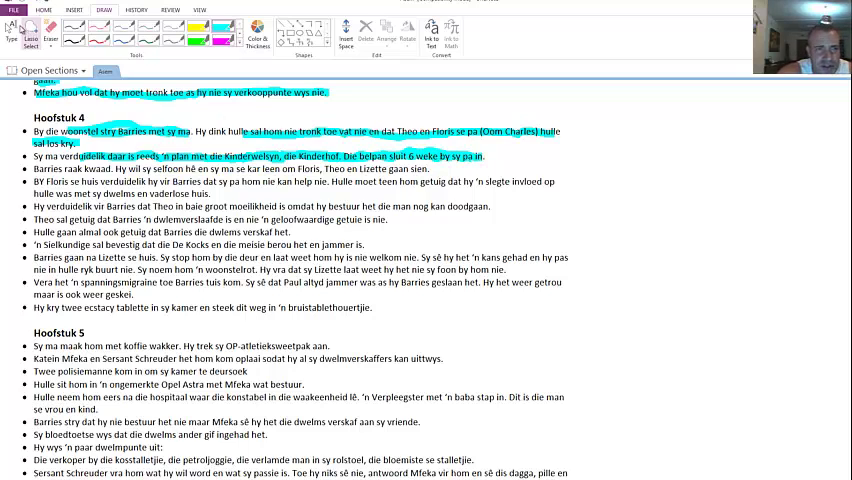
left_click(12, 30)
mouse_move(300, 150)
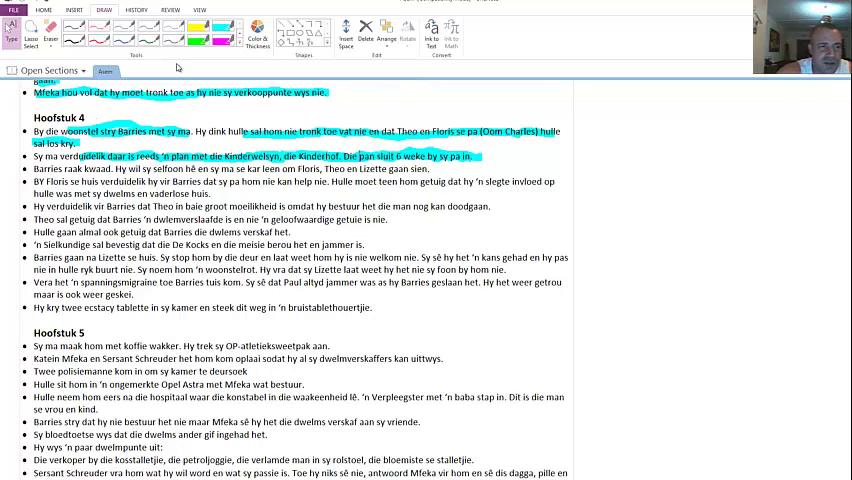
left_click(224, 30)
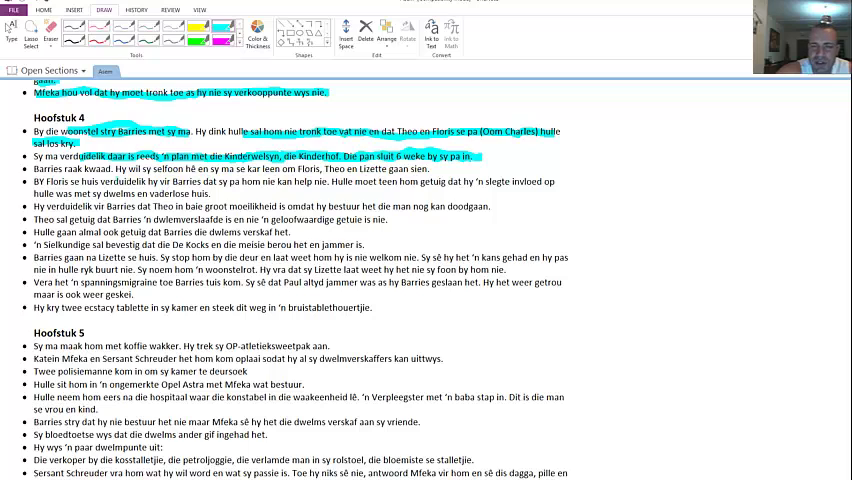
Step: Highlight both BY Floris sentences and the 'Theo in baie groot moeilikheid' bullet in cyan
left_click_drag(115, 182, 330, 182)
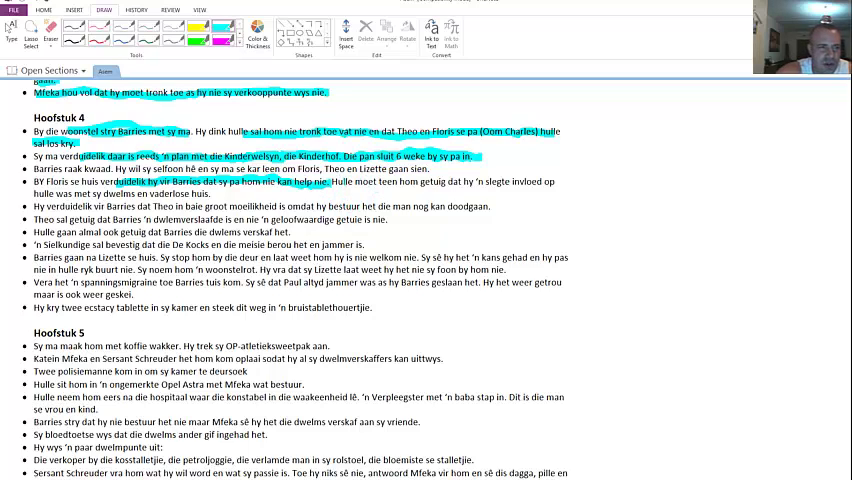
left_click_drag(332, 182, 555, 182)
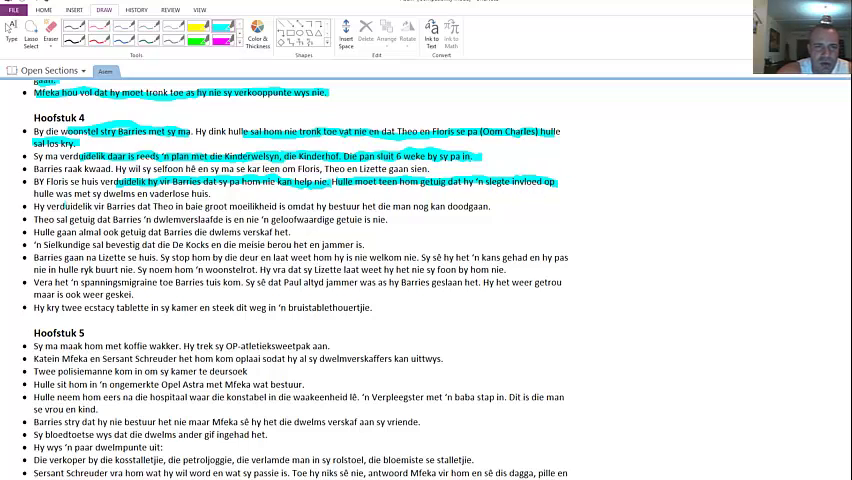
left_click_drag(34, 195, 135, 195)
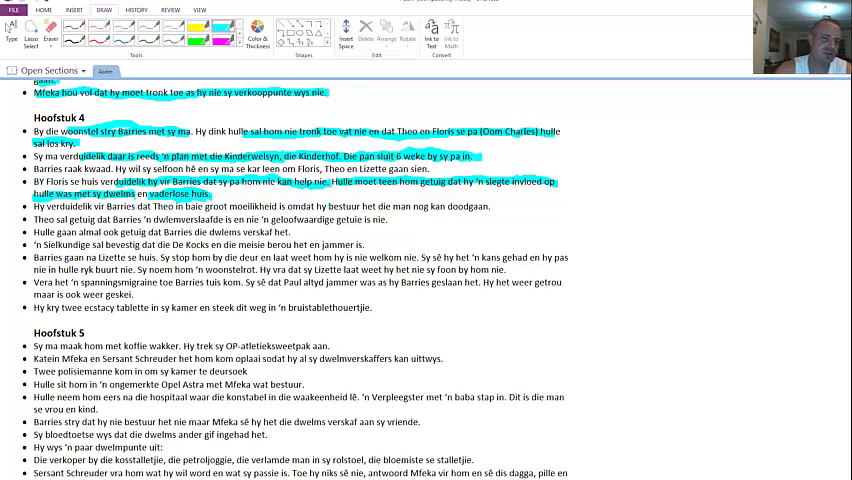
left_click_drag(180, 207, 490, 207)
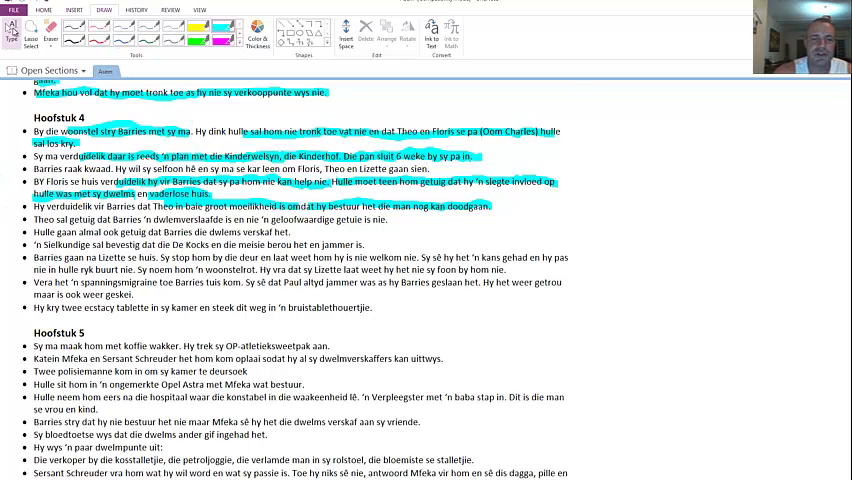
Step: Correct the misspelt 'dwelmverslaafde' and select 'geloofwaardige getuie'
left_click(12, 32)
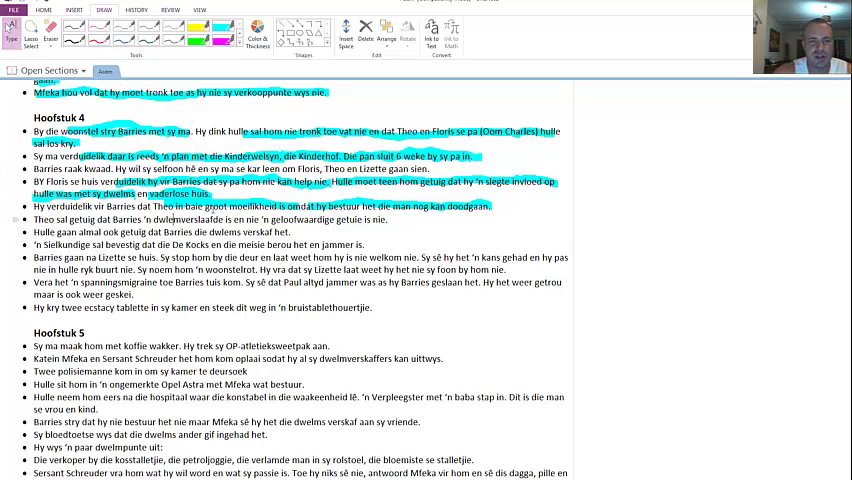
key("BackSpace")
key("BackSpace")
key("BackSpace")
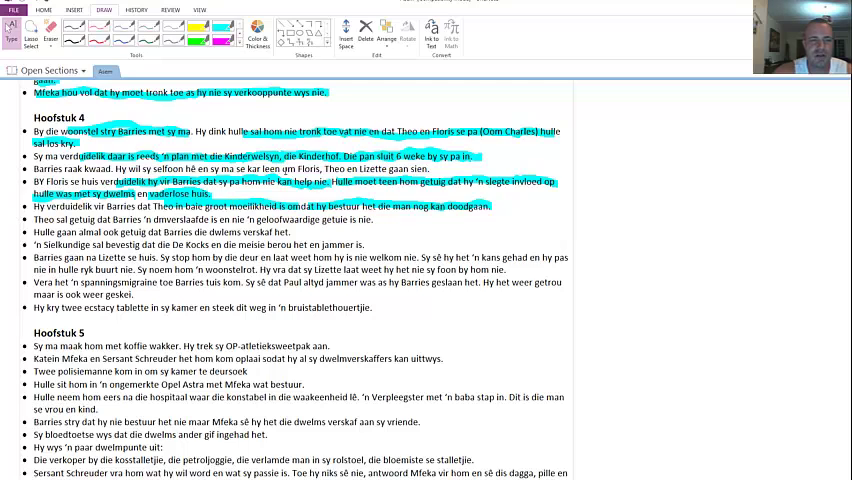
type("w")
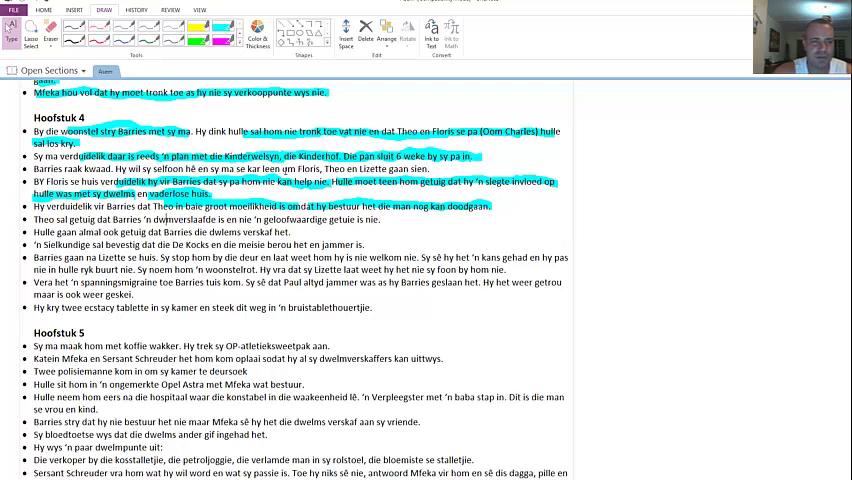
type("el")
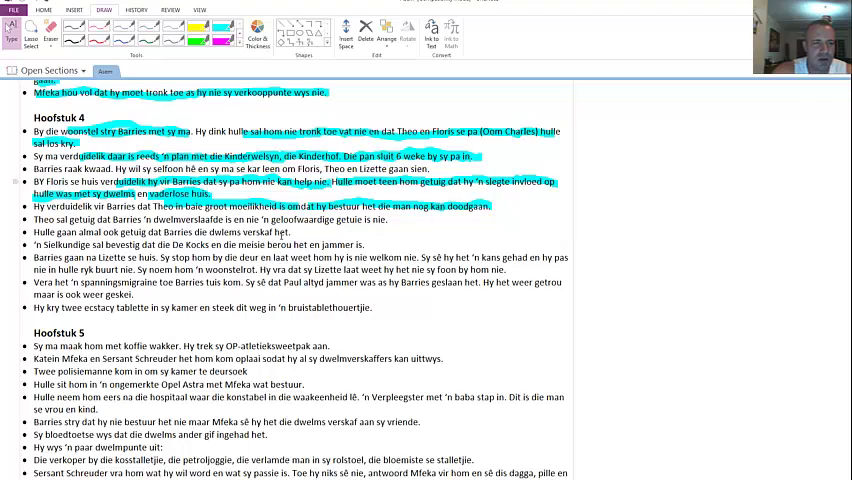
double_click(303, 219)
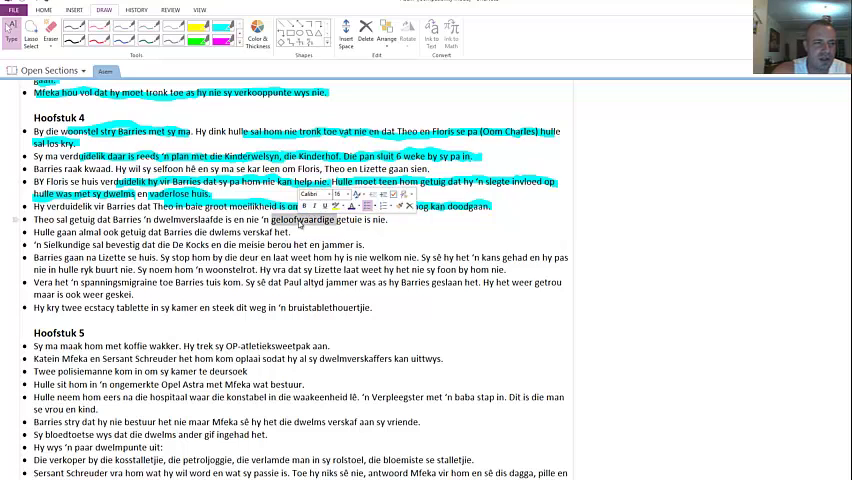
double_click(349, 219)
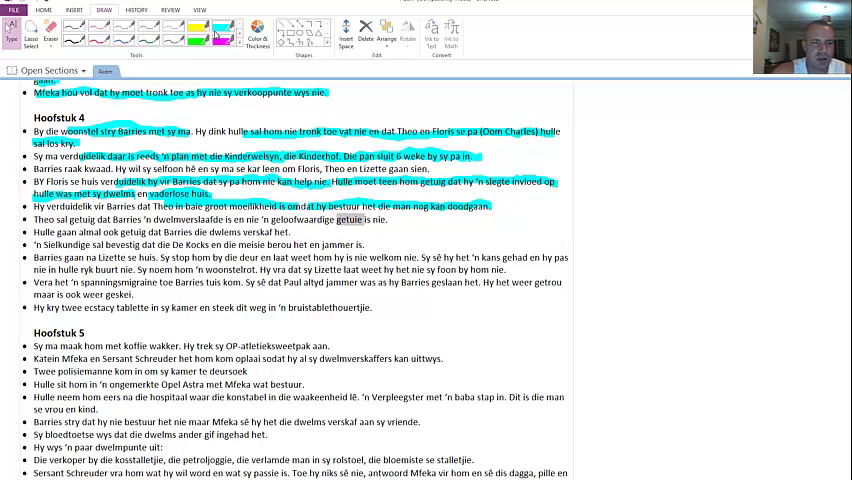
Step: Highlight the 'Barries is no reliable witness' bullet in cyan and fix the misspelt 'dwelms'
left_click(149, 21)
left_click_drag(356, 220, 150, 220)
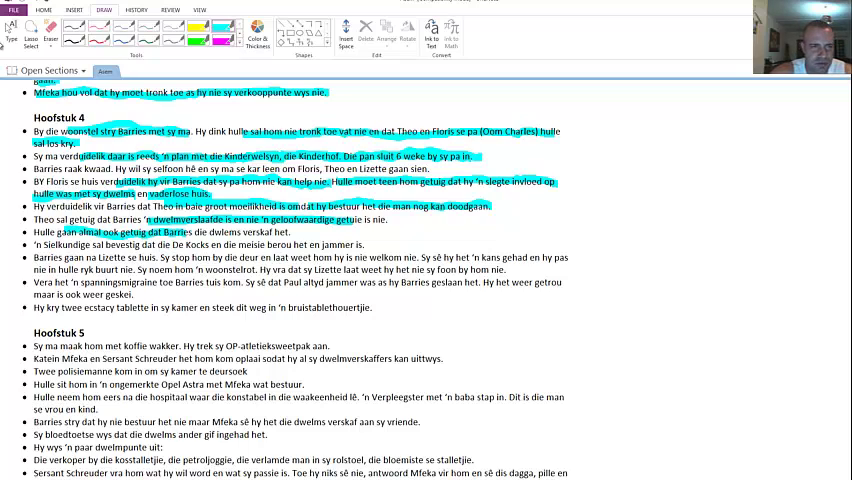
left_click(12, 30)
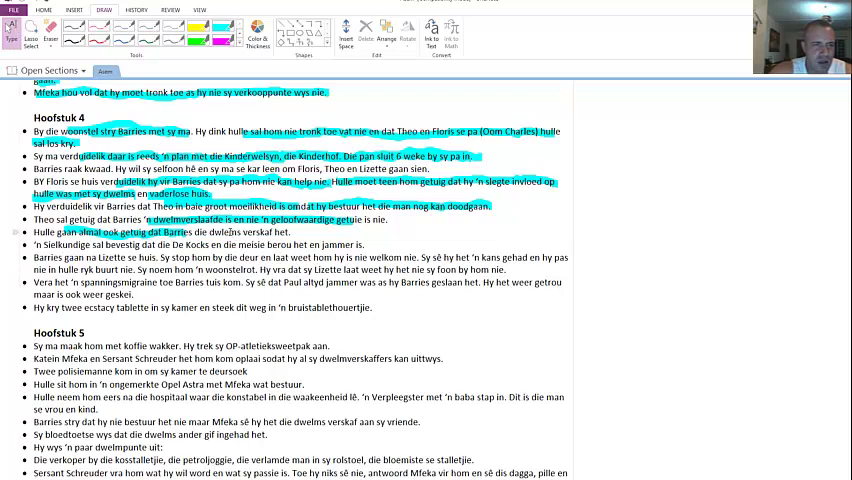
left_click(237, 230)
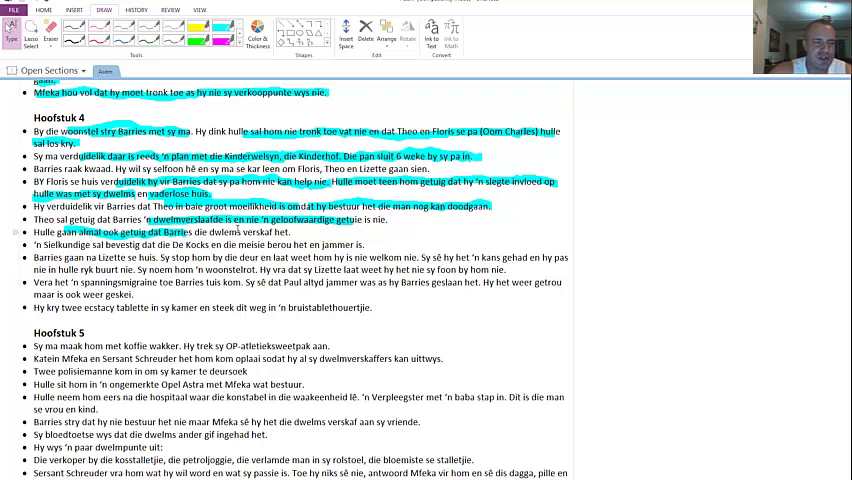
key("BackSpace")
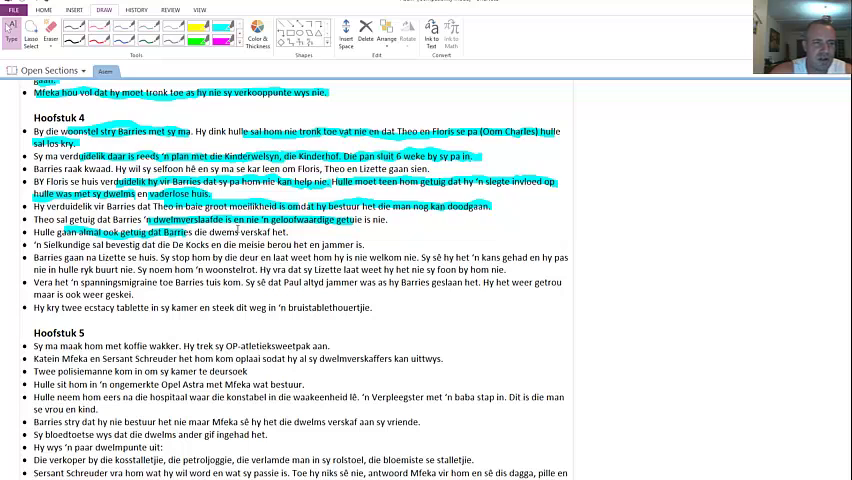
type("l")
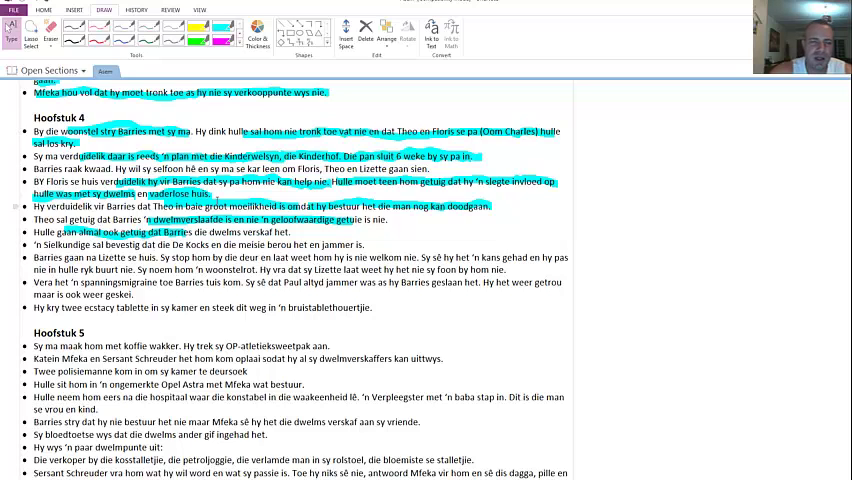
scroll(197, 207, "down", 1)
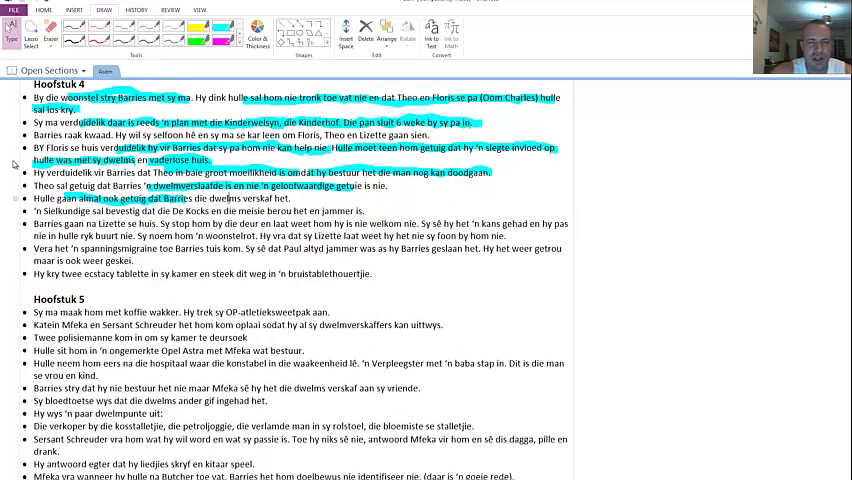
Step: Highlight the Sielkundige remorse line and 'Lizette se huis' in cyan, then select 'Sy'
left_click(149, 22)
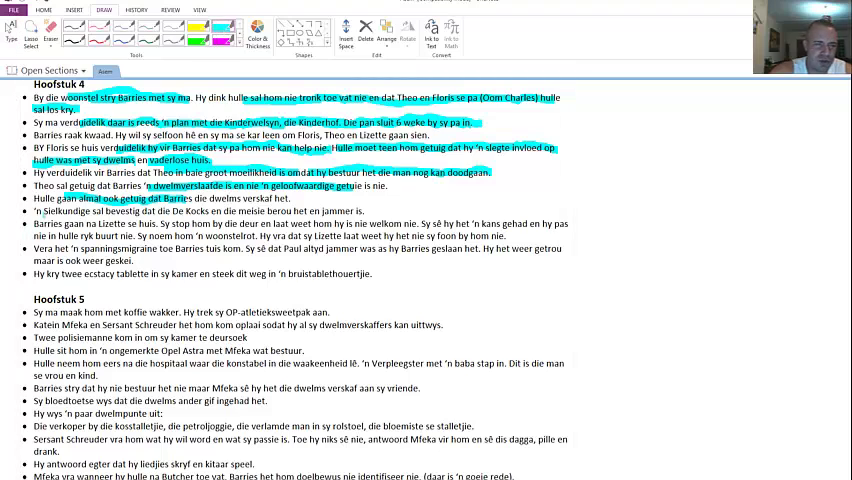
left_click_drag(44, 212, 90, 212)
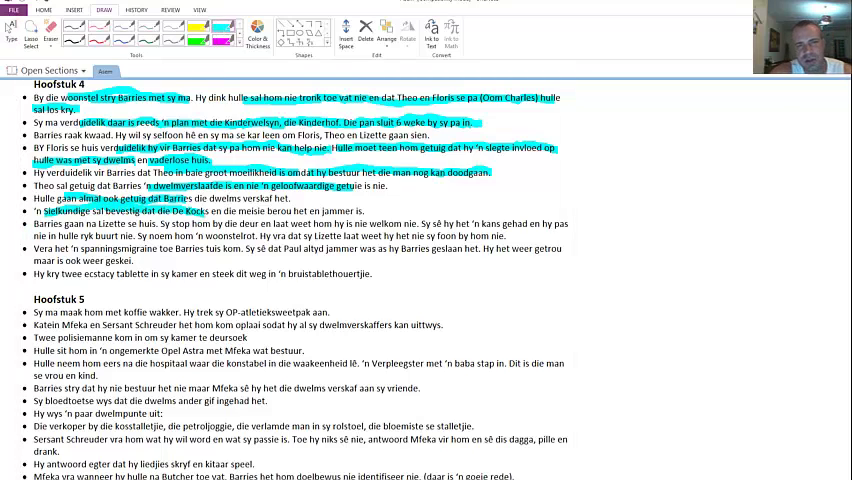
left_click_drag(90, 212, 365, 212)
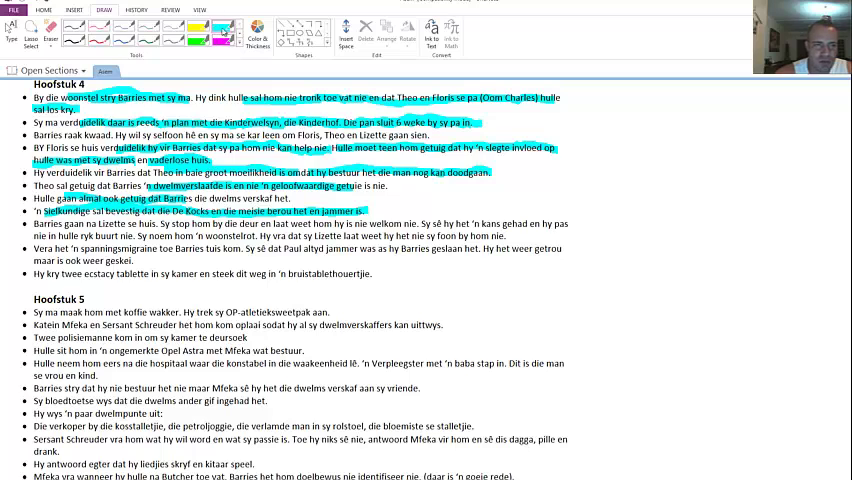
left_click_drag(97, 224, 156, 225)
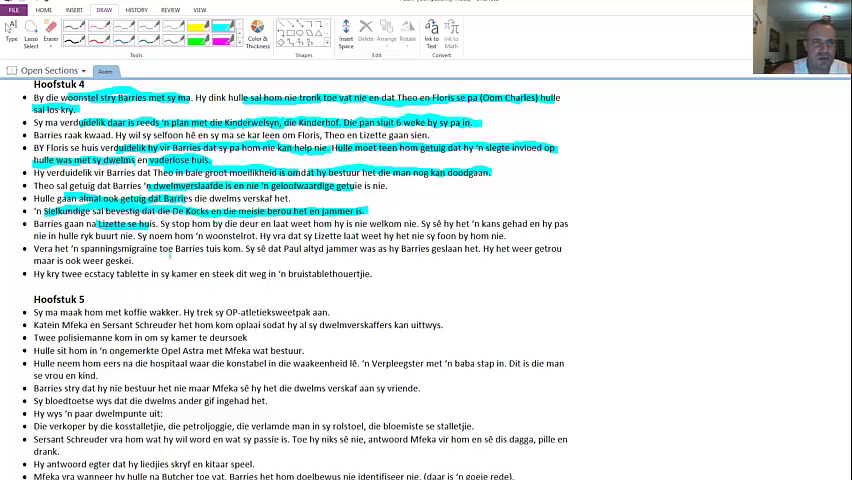
left_click(12, 30)
double_click(166, 224)
type("Haar ma")
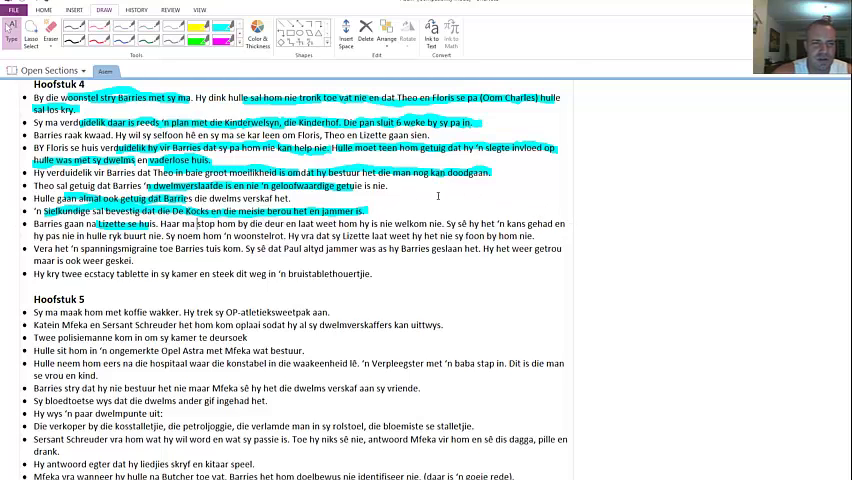
Step: Highlight the rich-neighbourhood rejection, 'woonstelrot' and the Lizette phone sentence in cyan
left_click(148, 22)
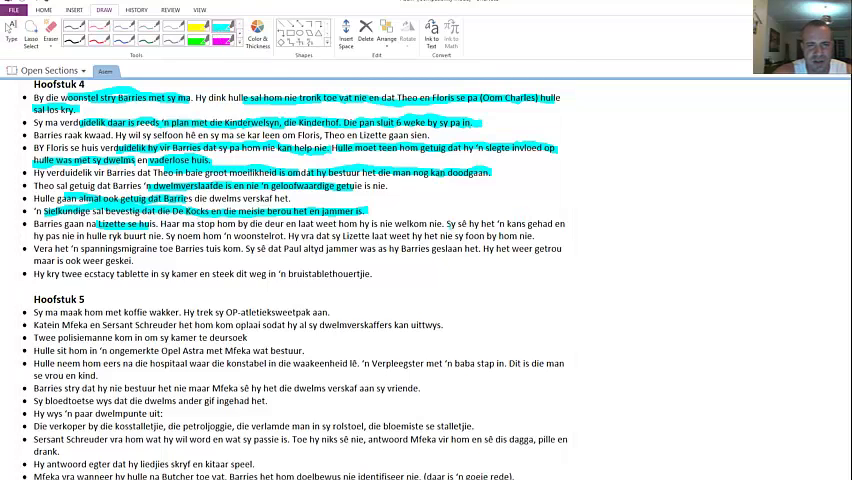
left_click_drag(446, 225, 565, 224)
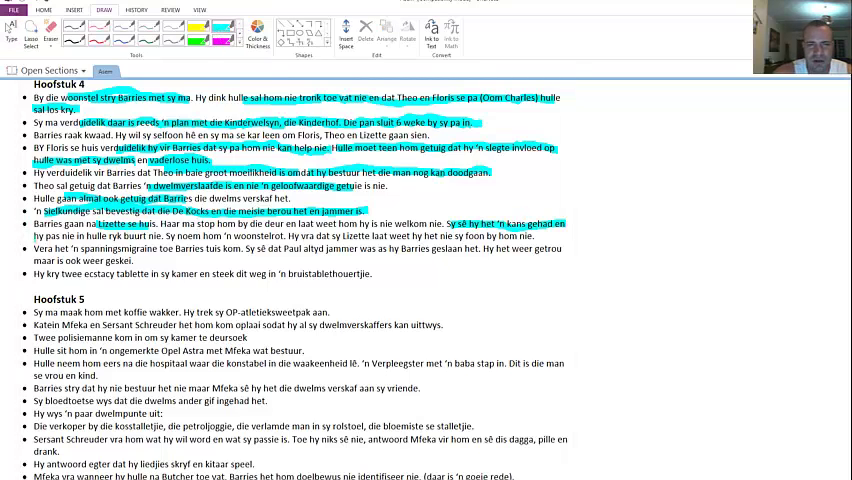
left_click_drag(35, 236, 162, 236)
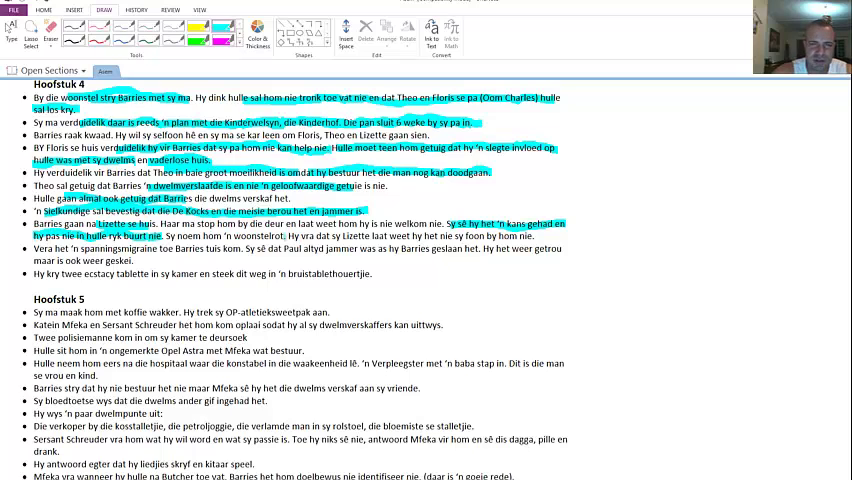
left_click_drag(233, 236, 285, 236)
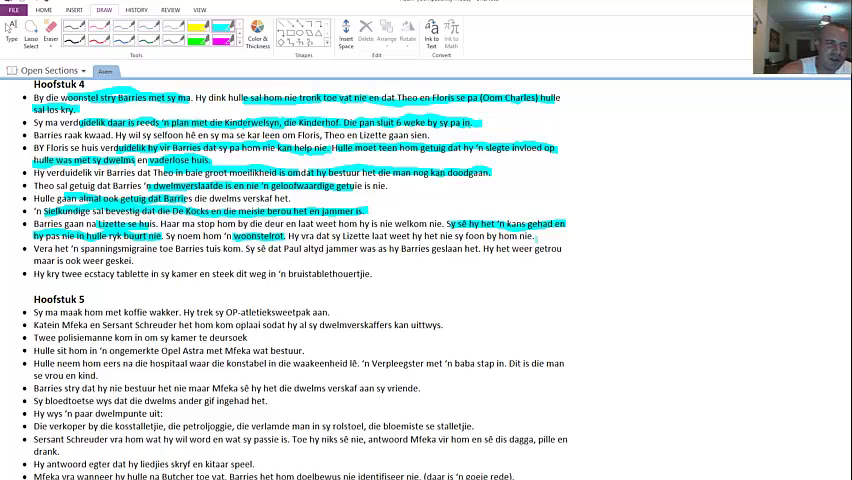
left_click_drag(540, 237, 288, 236)
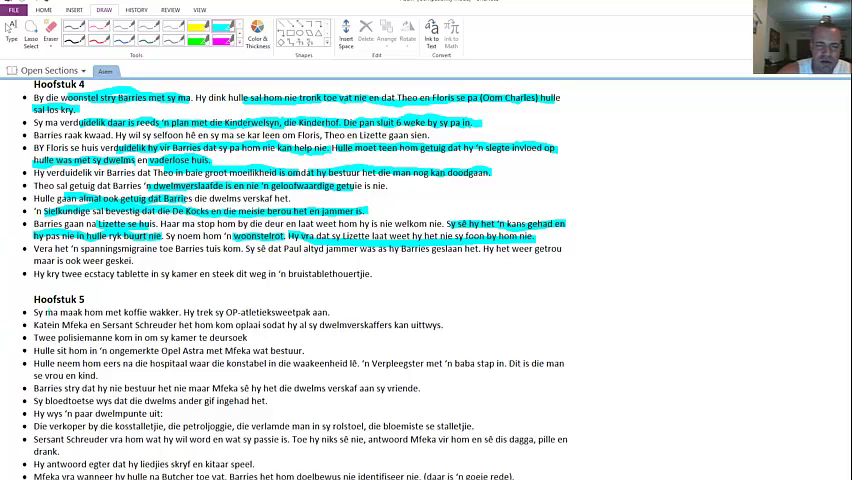
scroll(300, 270, "down", 1)
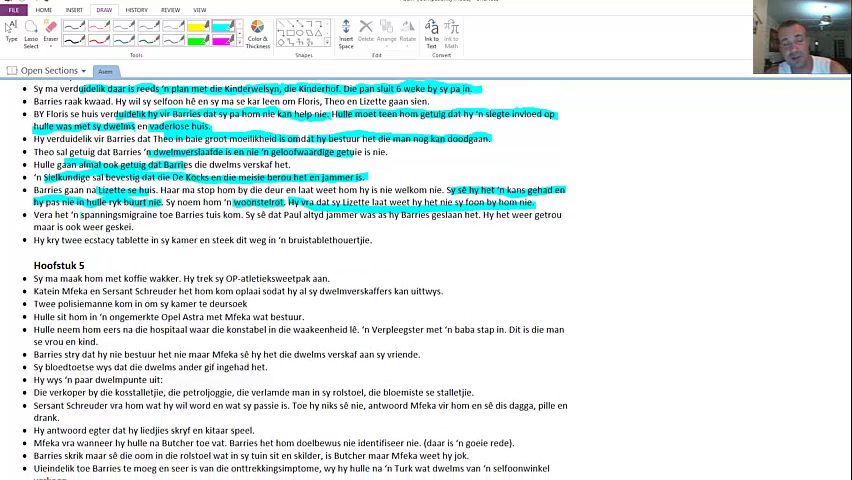
Step: Highlight 'spanningsmigraine', the Paul-was-sorry sentence and 'Hy het weer getrou' in cyan
left_click_drag(80, 214, 241, 214)
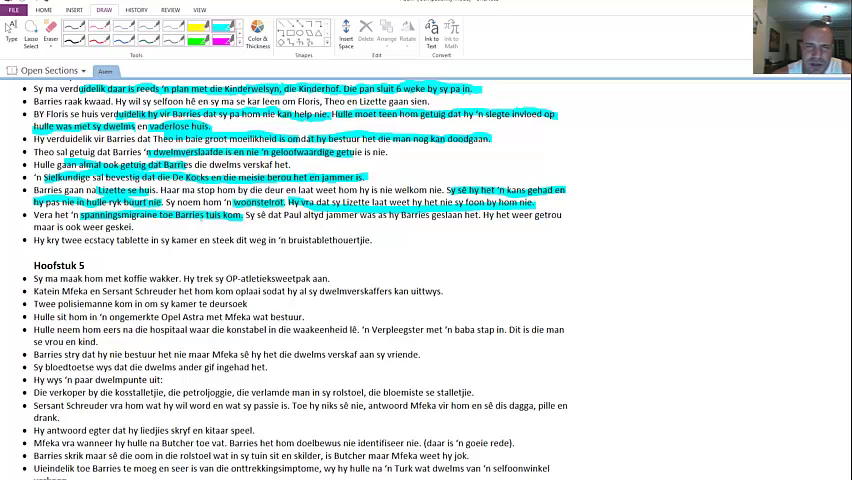
left_click_drag(247, 214, 482, 215)
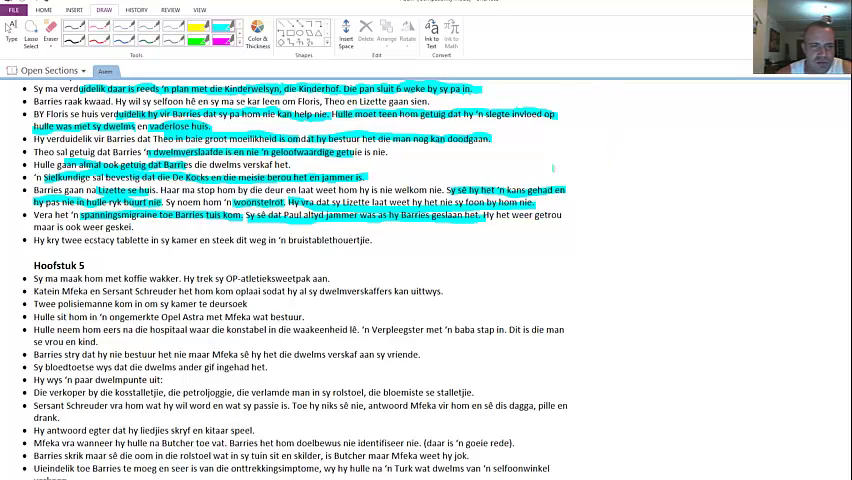
left_click_drag(482, 212, 587, 211)
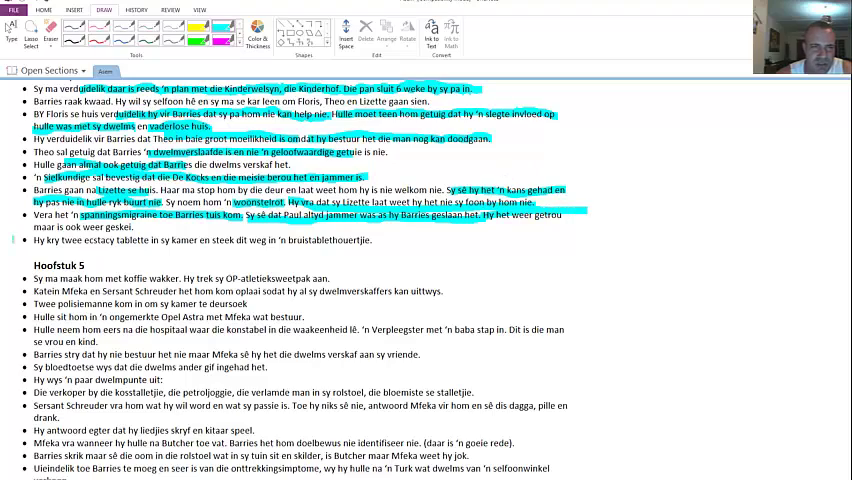
left_click_drag(33, 227, 133, 227)
scroll(300, 250, "up", 3)
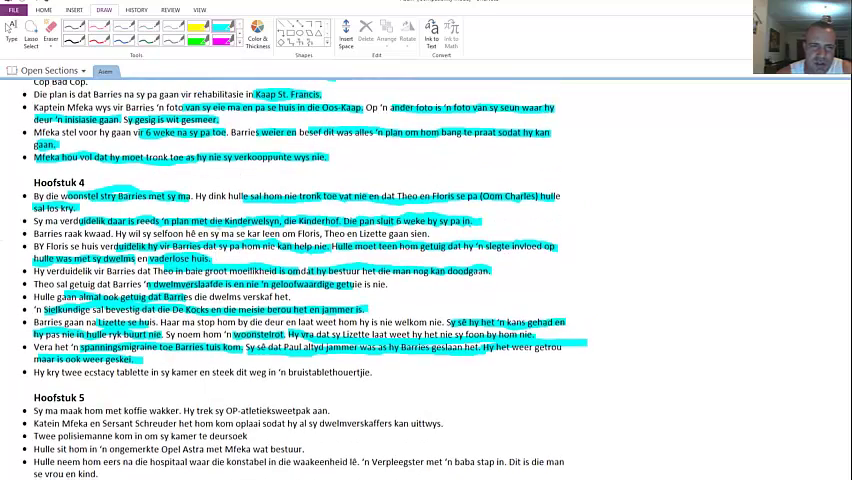
scroll(300, 270, "up", 3)
scroll(300, 270, "down", 2)
scroll(300, 270, "down", 2)
scroll(300, 270, "down", 2)
scroll(300, 270, "down", 1)
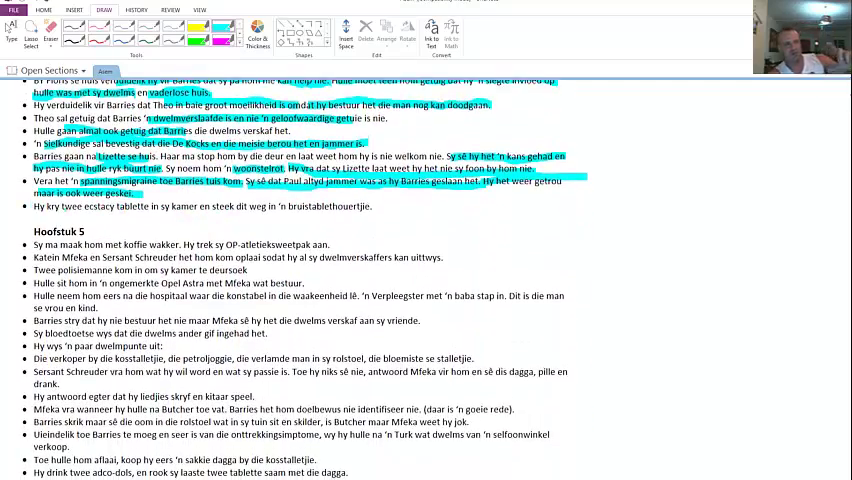
Step: Highlight 'twee ecstacy tablette in sy kamer' and "'n bruistablethouertjie" in cyan
left_click_drag(62, 207, 197, 207)
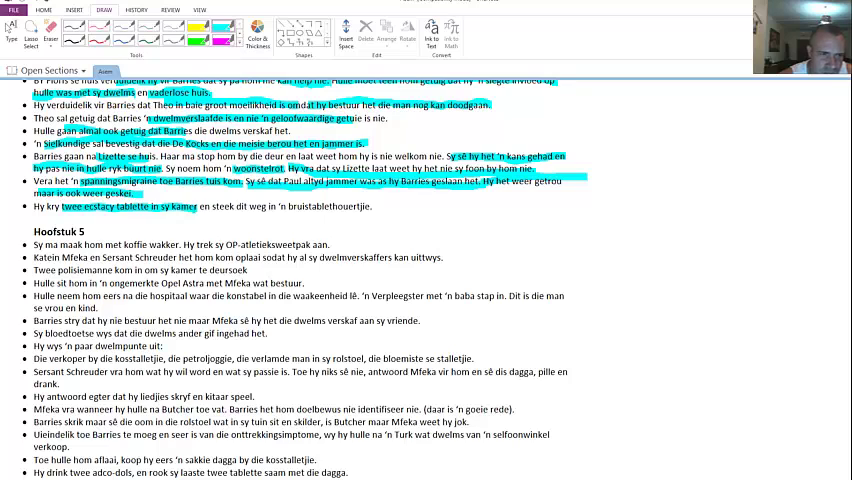
left_click_drag(310, 207, 372, 207)
left_click_drag(282, 207, 312, 207)
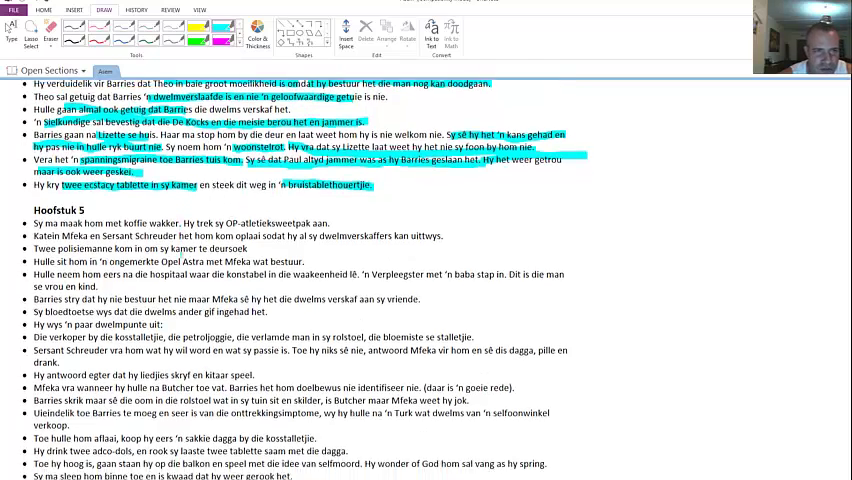
scroll(182, 246, "down", 3)
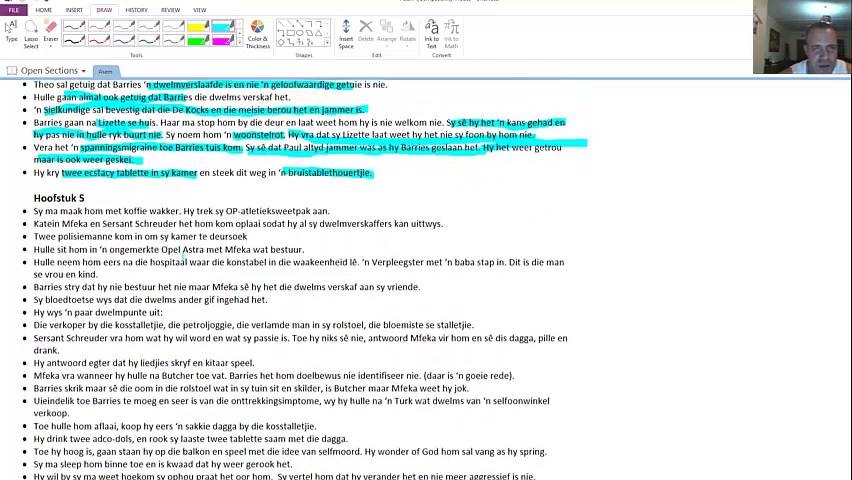
scroll(182, 256, "up", 1)
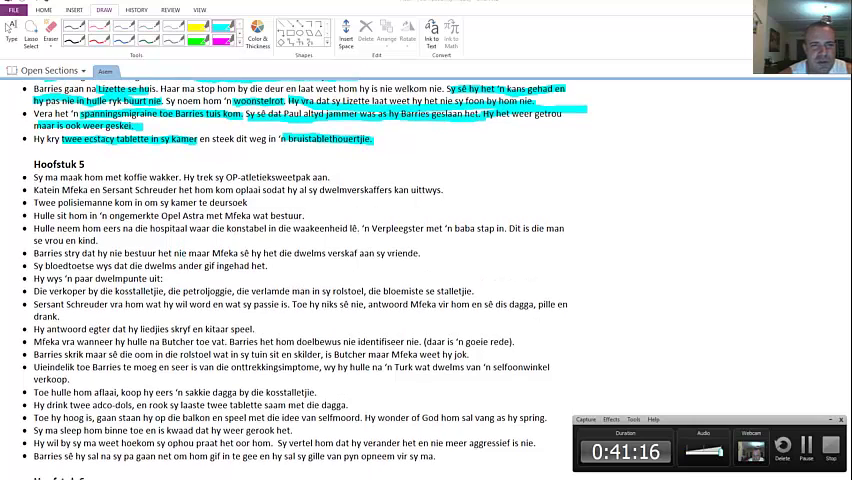
scroll(20, 170, "down", 1)
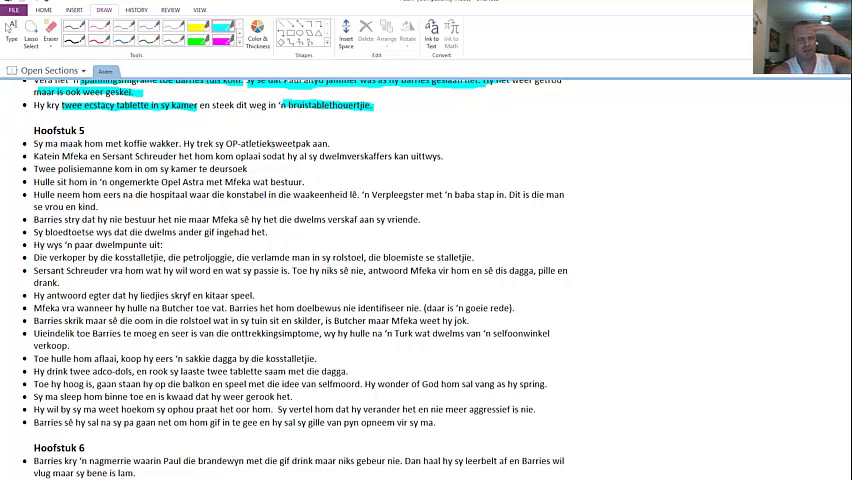
Step: Highlight 'OP-atletieksweetpak aan' in the first Hoofstuk 5 bullet in cyan
left_click_drag(226, 143, 330, 143)
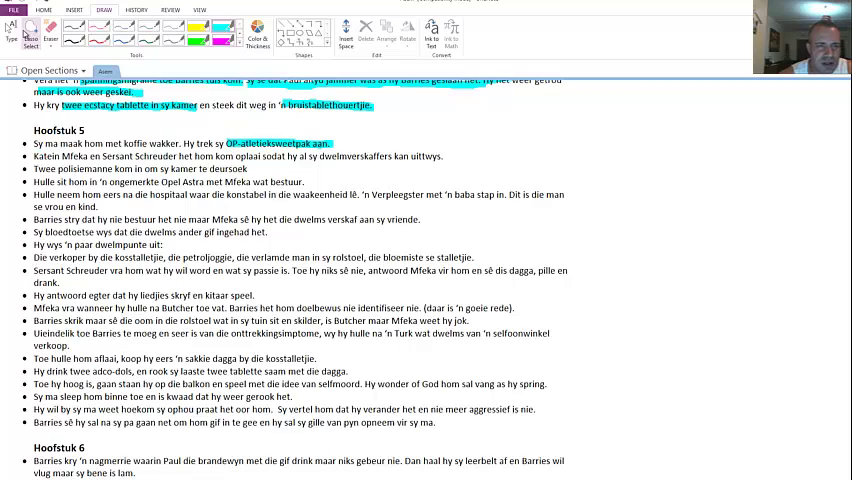
Step: Fix 'Katein', then highlight the dealers phrase and the room-search bullet in cyan
left_click(13, 26)
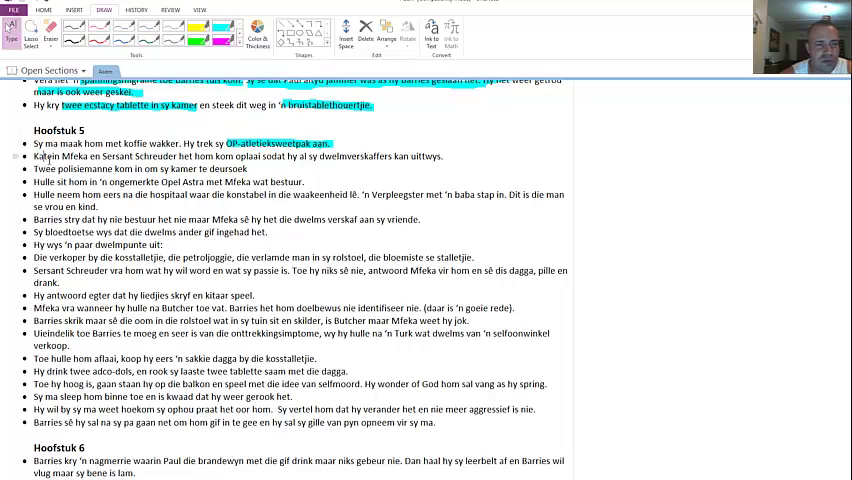
left_click(43, 157)
type("p")
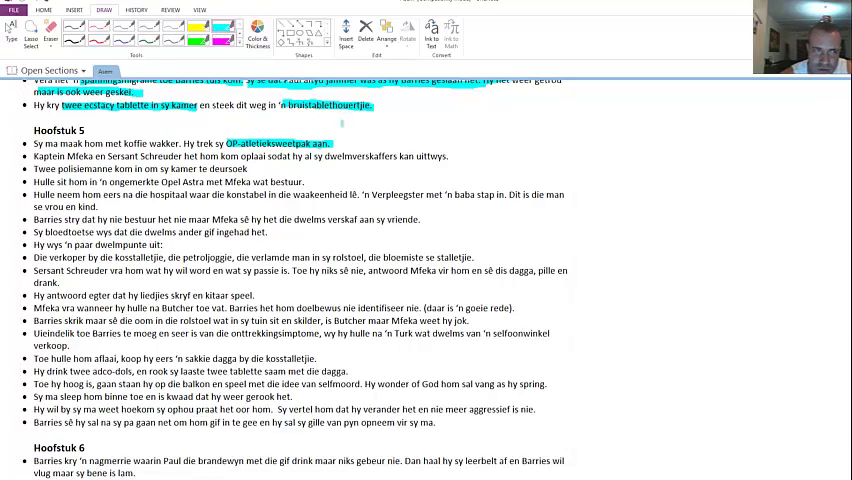
left_click_drag(325, 157, 448, 157)
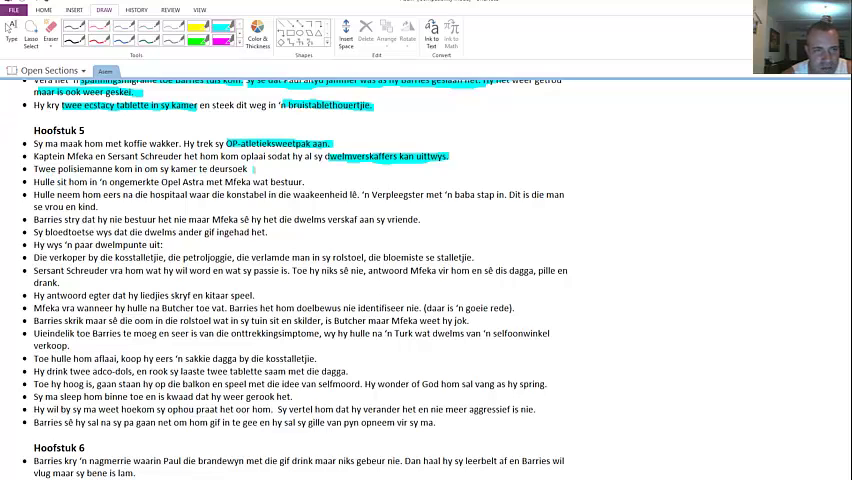
left_click_drag(248, 169, 36, 169)
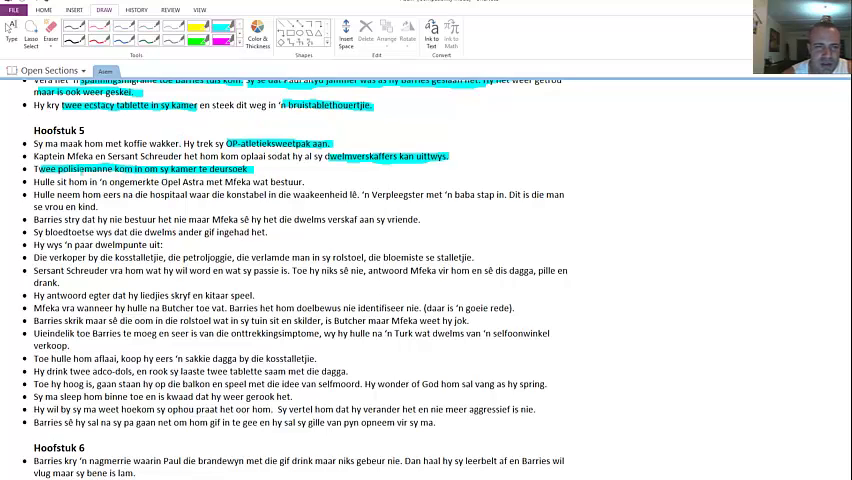
Step: Highlight the unmarked Opel Astra, the hospital, the nurse line and the Barries stry bullet
left_click_drag(112, 182, 304, 182)
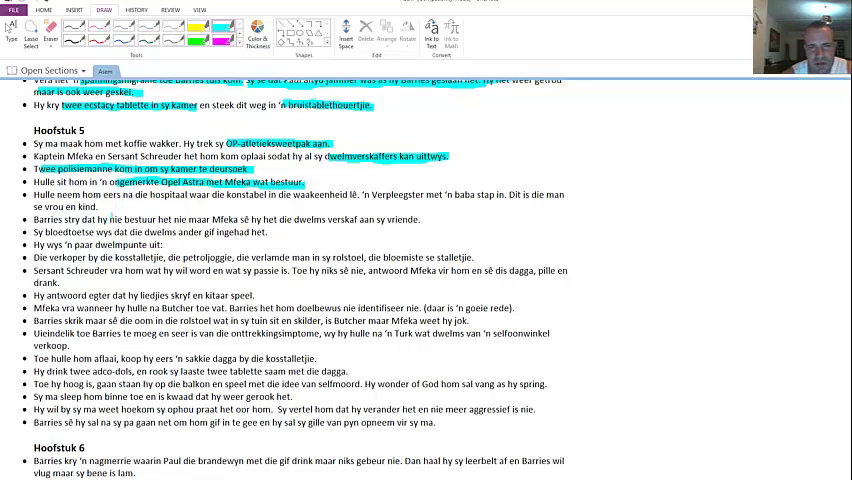
left_click_drag(150, 194, 358, 195)
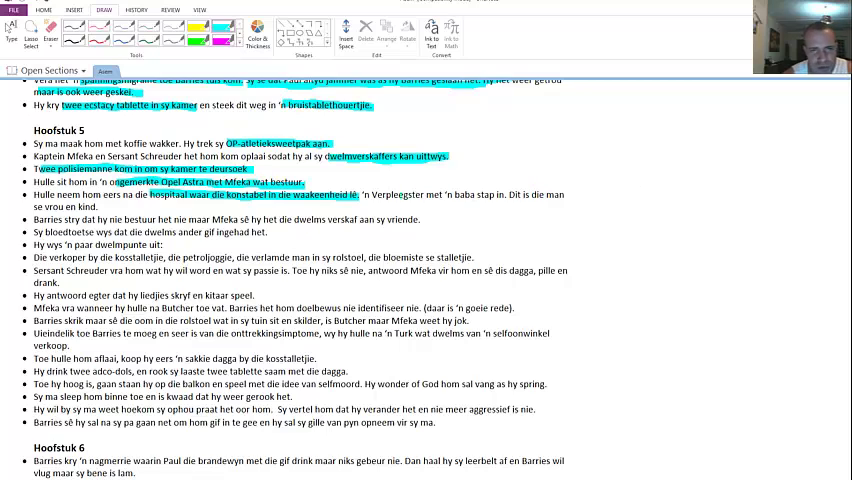
left_click_drag(362, 195, 503, 195)
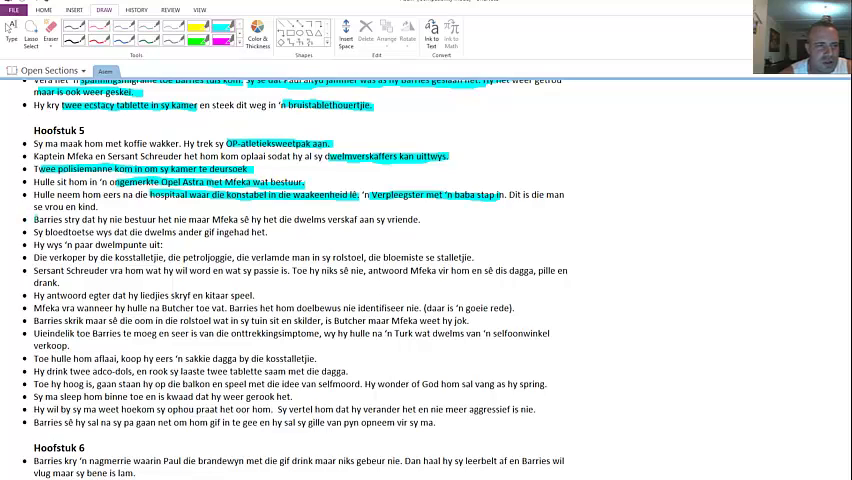
left_click_drag(36, 219, 232, 220)
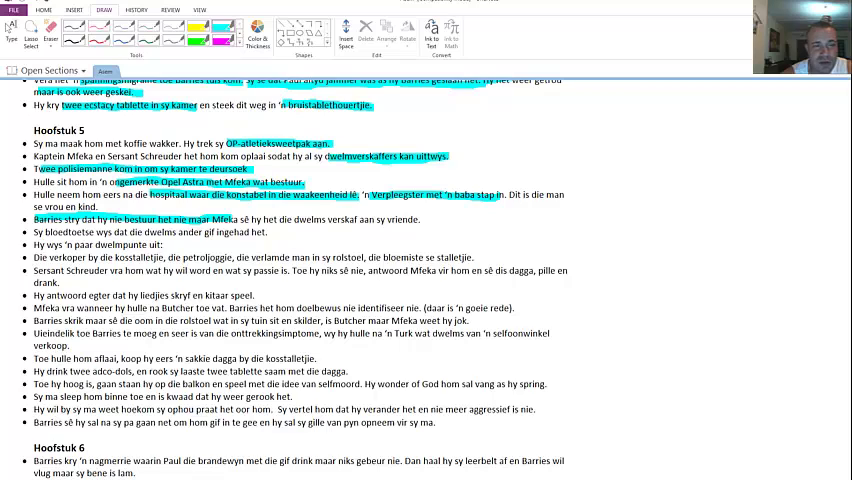
left_click_drag(232, 220, 422, 220)
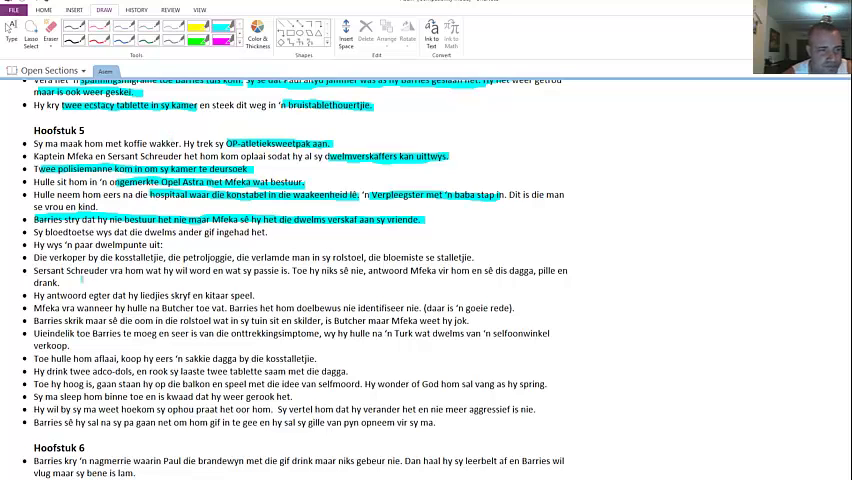
scroll(88, 272, "down", 1)
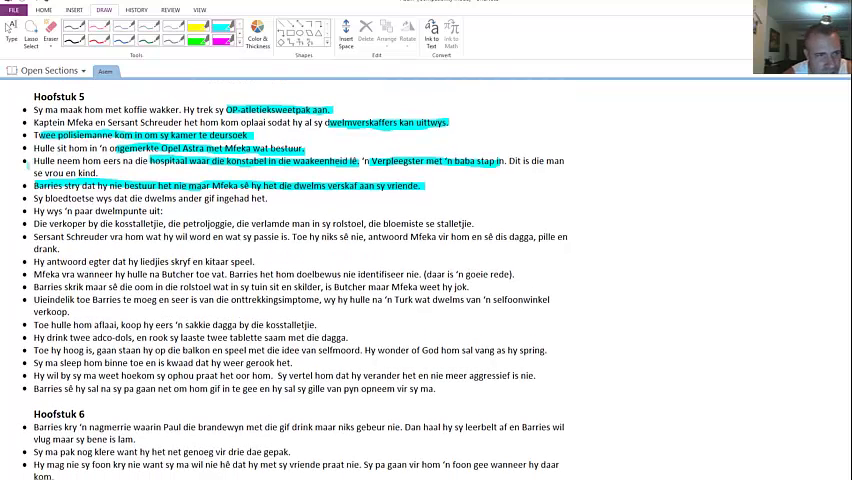
Step: Highlight the blood tests, dwelmpunte, kosstalletjie, petroljoggie, wheelchair man and bloemiste stalletjie
left_click_drag(34, 198, 272, 198)
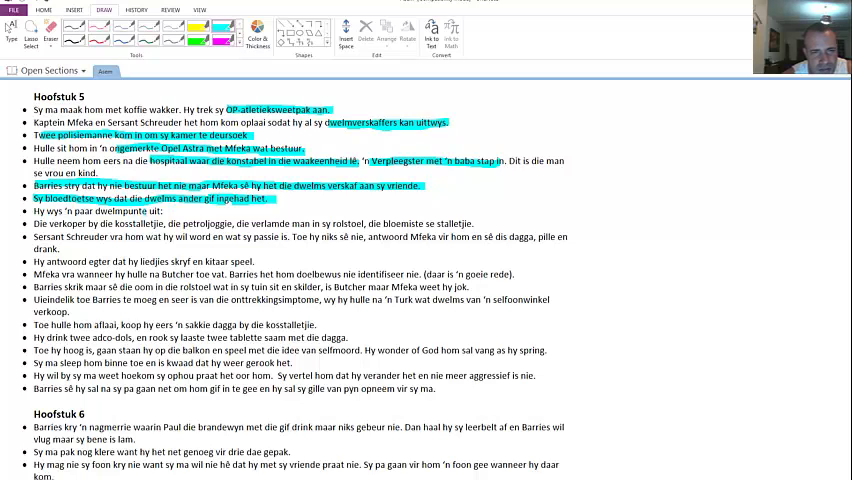
left_click_drag(95, 211, 147, 211)
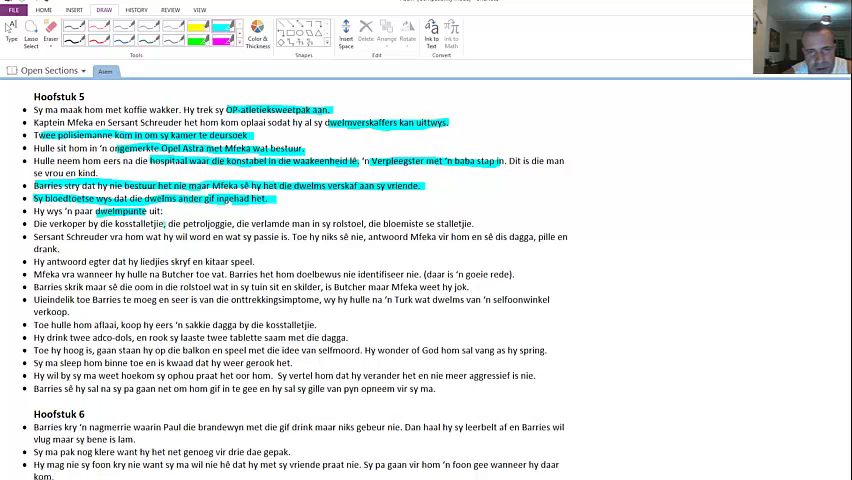
left_click_drag(112, 223, 163, 223)
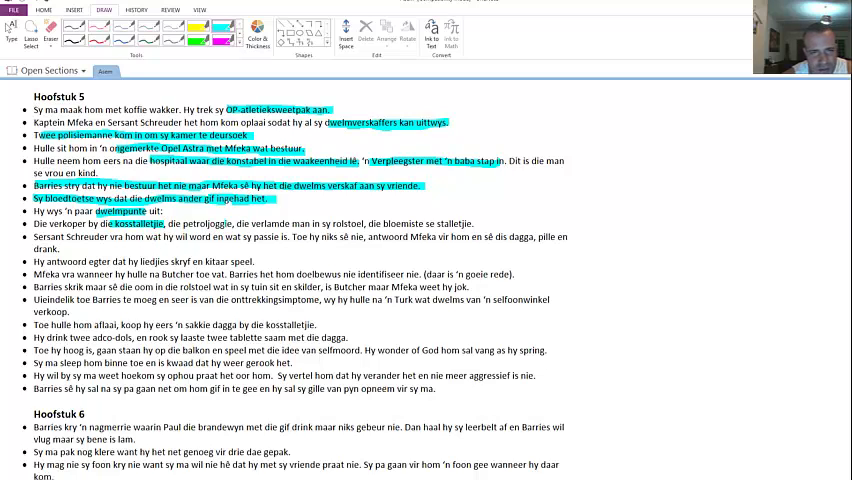
left_click_drag(187, 224, 235, 224)
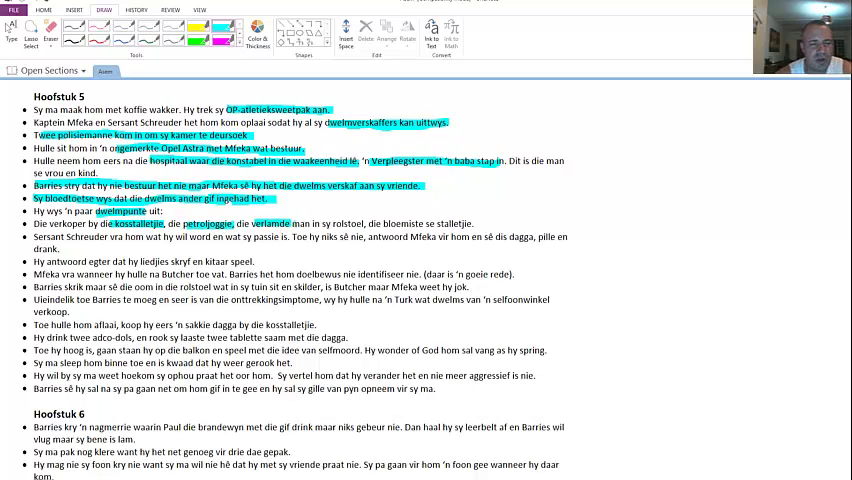
left_click_drag(252, 224, 365, 224)
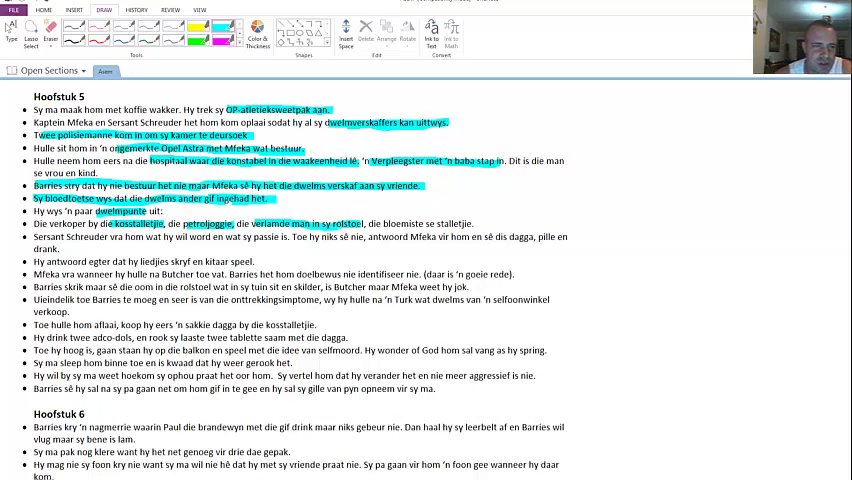
left_click_drag(383, 224, 474, 224)
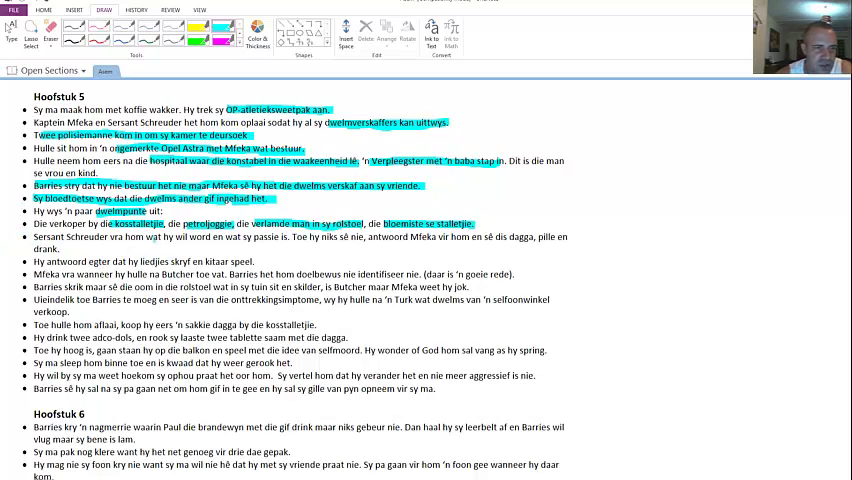
Step: Highlight his passion phrase, 'Mfeka vir', 'pille en drank.' and 'liedjies skryf en kitaar speel.'
left_click_drag(148, 238, 289, 238)
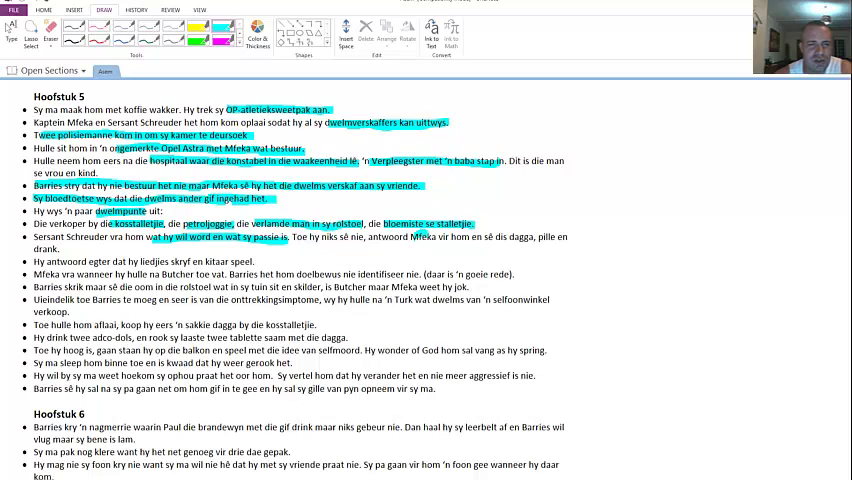
left_click_drag(410, 237, 456, 237)
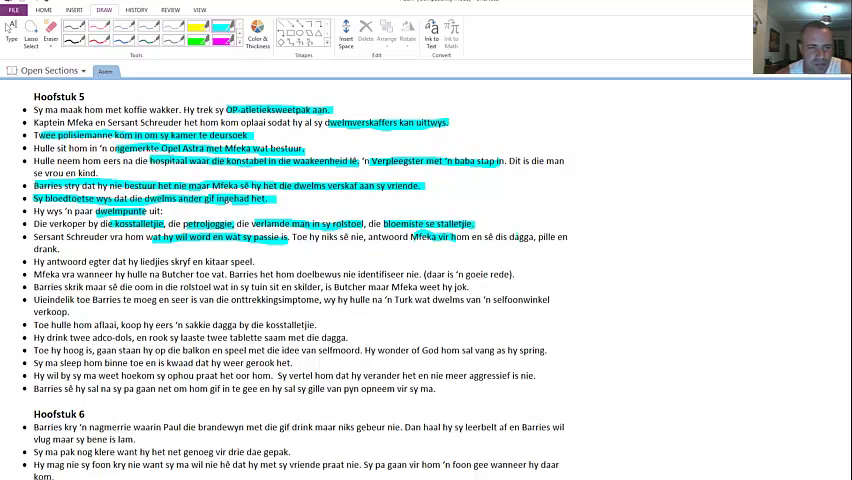
left_click_drag(538, 237, 570, 237)
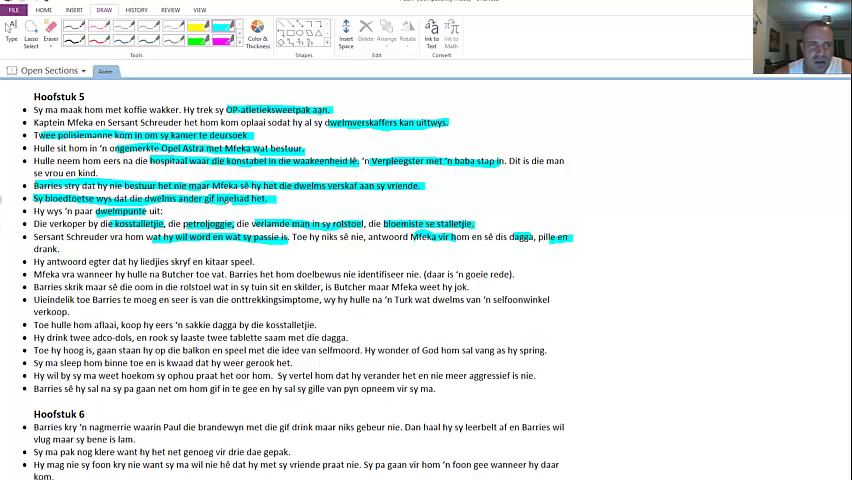
left_click_drag(33, 249, 62, 249)
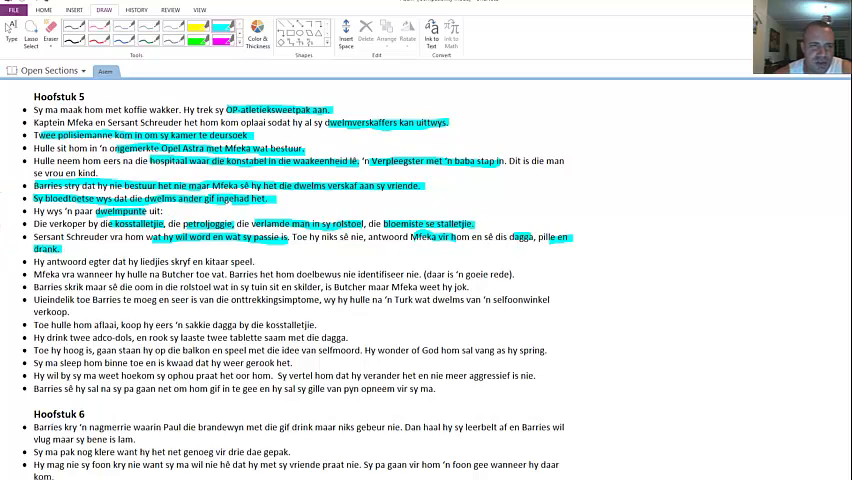
scroll(120, 153, "down", 1)
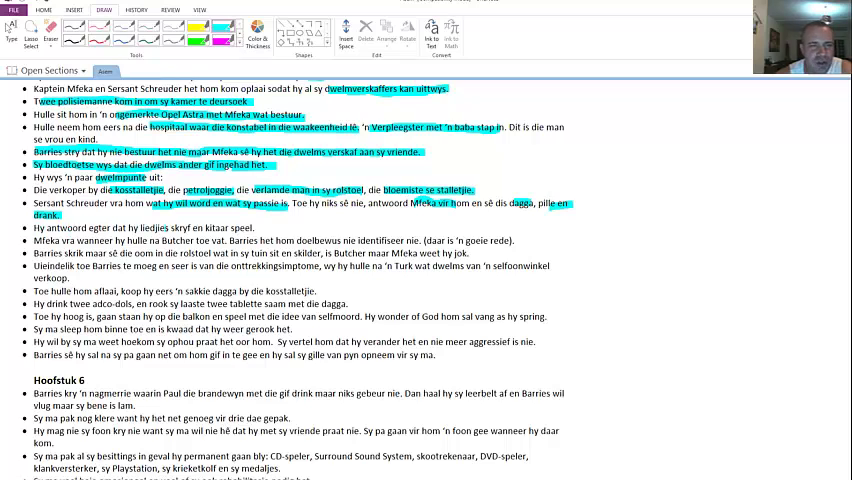
left_click_drag(140, 228, 258, 228)
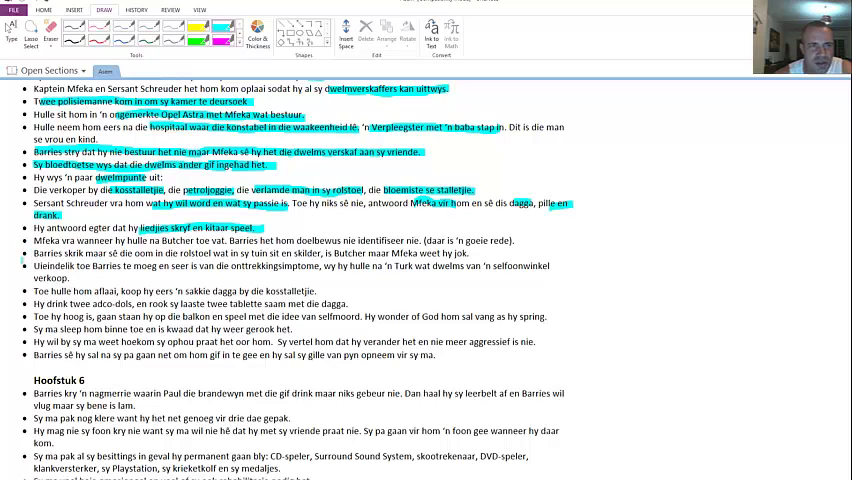
scroll(48, 175, "down", 1)
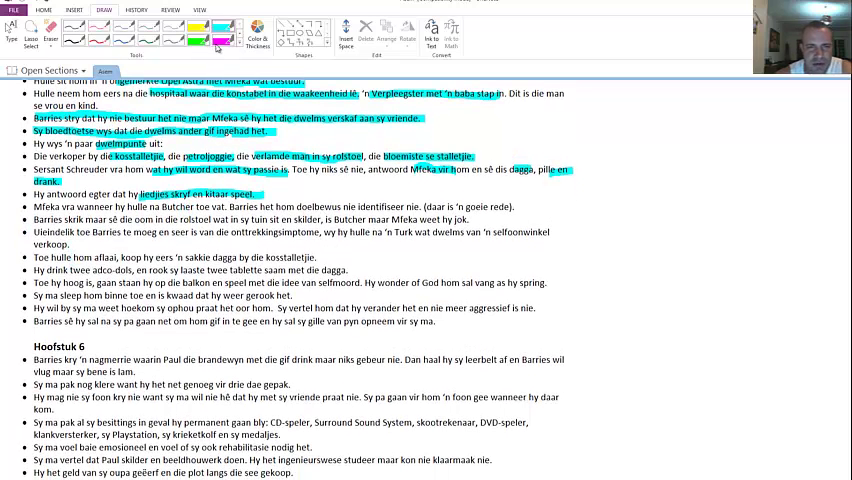
Step: Circle 'Butcher' in magenta and highlight 'Barries het hom doelbewus nie identifiseer nie.'
left_click_drag(193, 204, 192, 204)
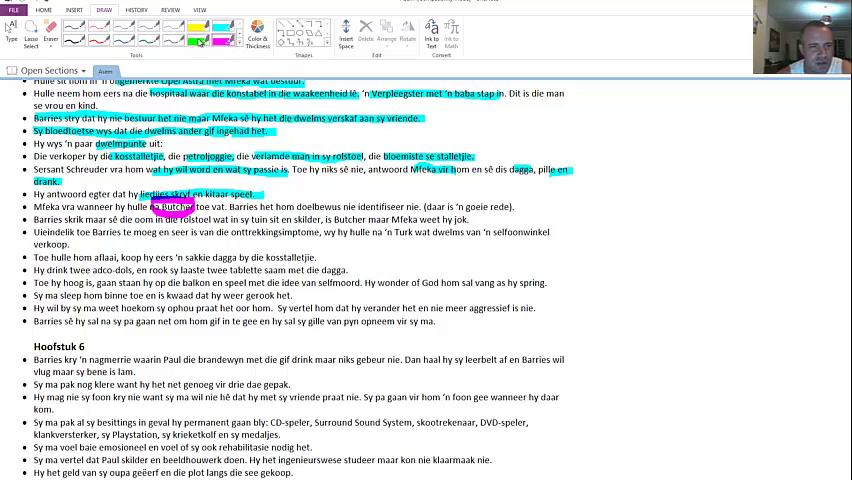
left_click(30, 28)
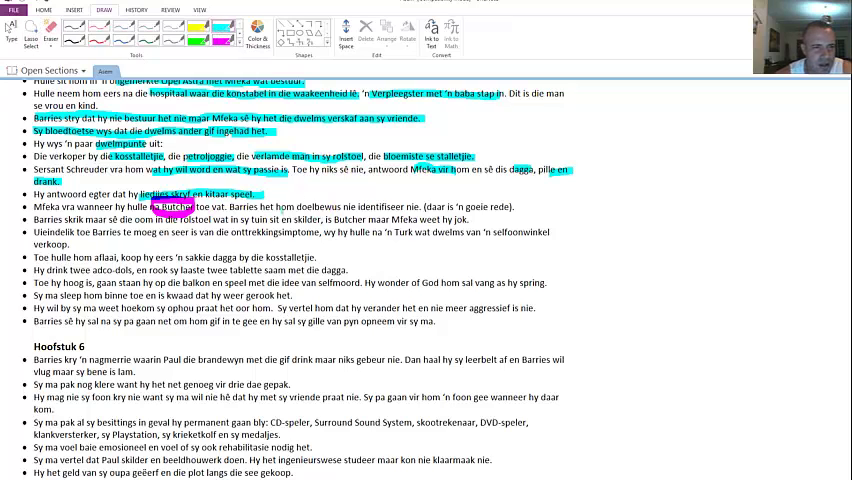
left_click_drag(229, 207, 515, 207)
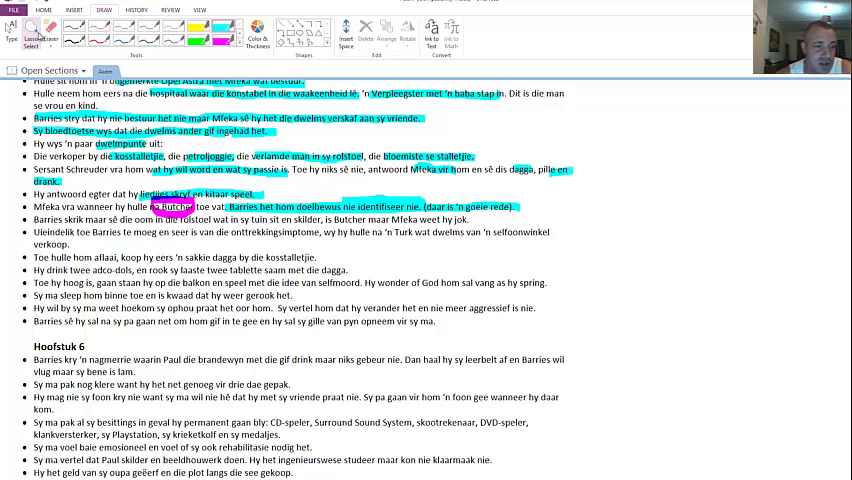
Step: Erase the songs highlight and the Butcher circle with the Eraser
left_click(50, 32)
left_click_drag(145, 192, 175, 208)
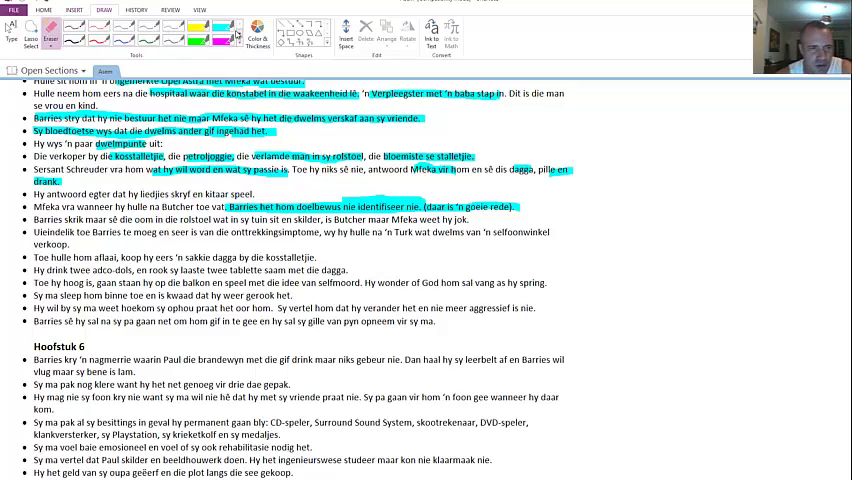
key("Escape")
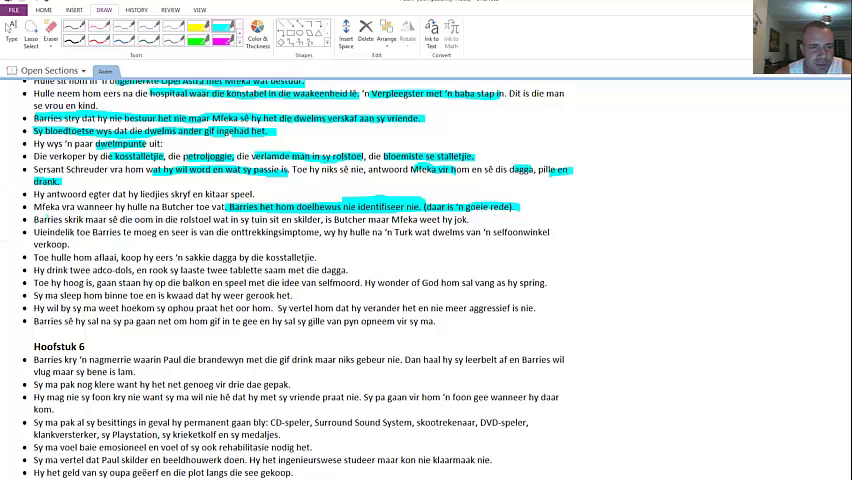
Step: Highlight 'Barries skrik', the painter-in-wheelchair phrase and the withdrawal-symptoms phrase in cyan
left_click_drag(34, 219, 84, 220)
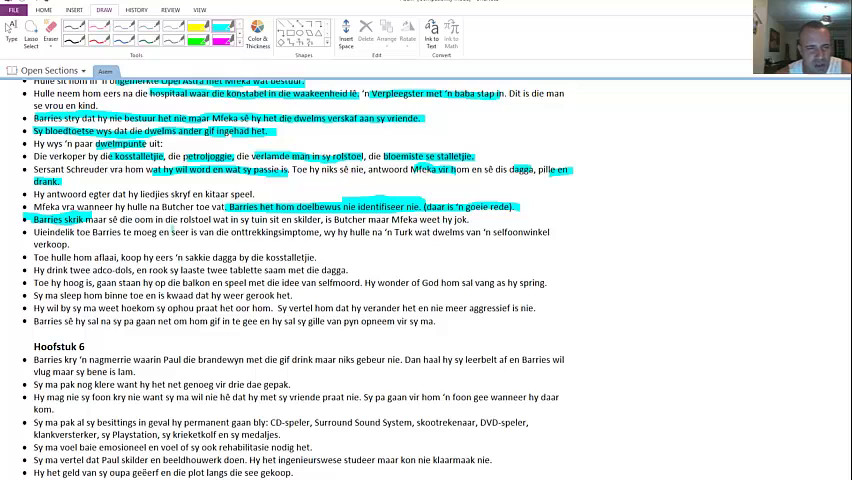
left_click_drag(131, 220, 321, 220)
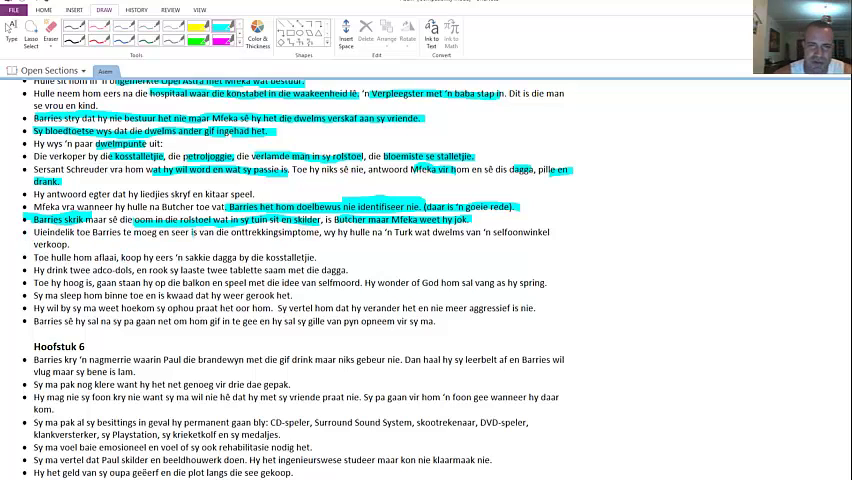
left_click_drag(172, 232, 320, 232)
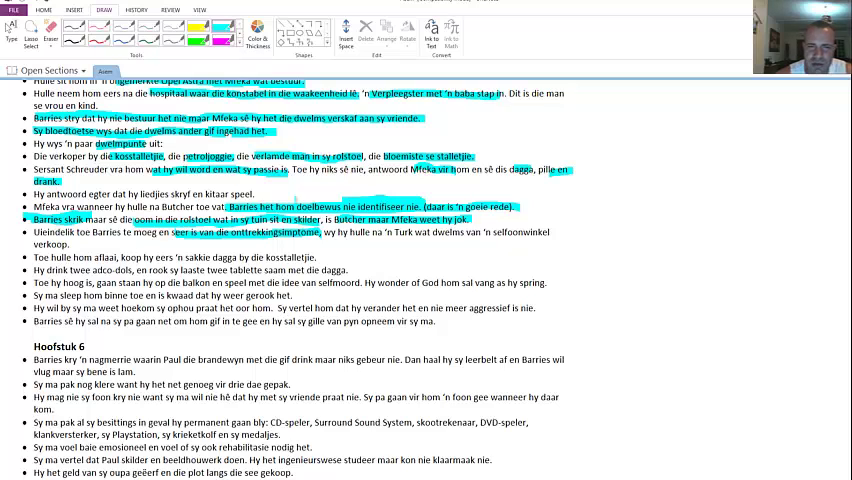
Step: With cyan reselected, highlight the Turk selling drugs, the dagga purchase and the last tablets
left_click(10, 27)
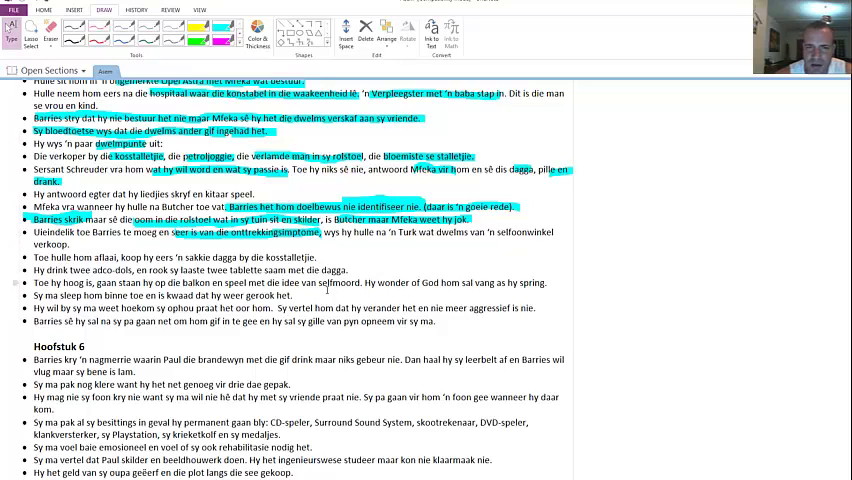
left_click(222, 30)
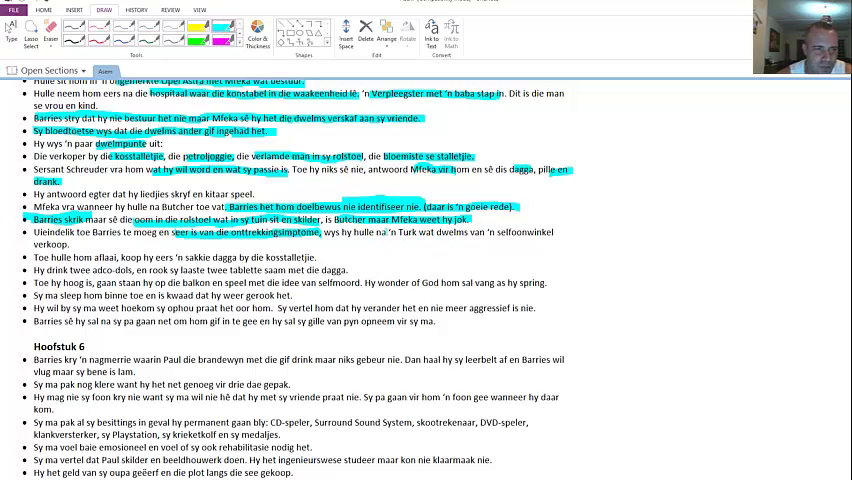
left_click_drag(376, 232, 553, 232)
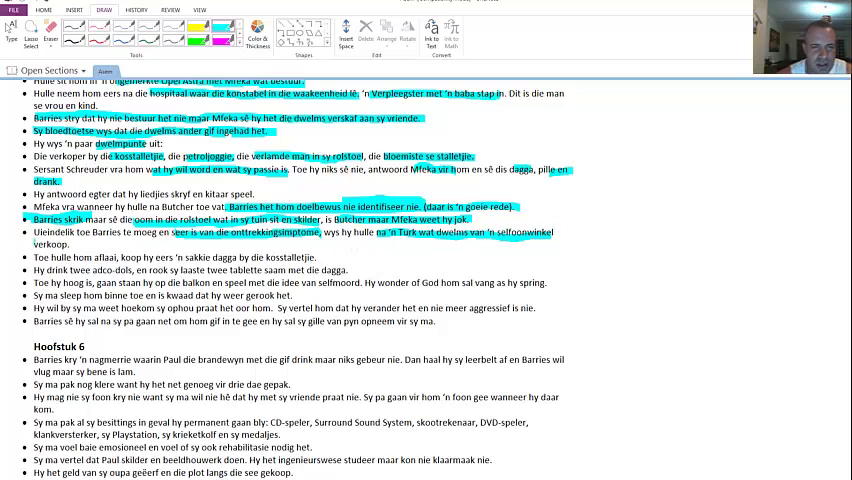
left_click_drag(34, 244, 68, 244)
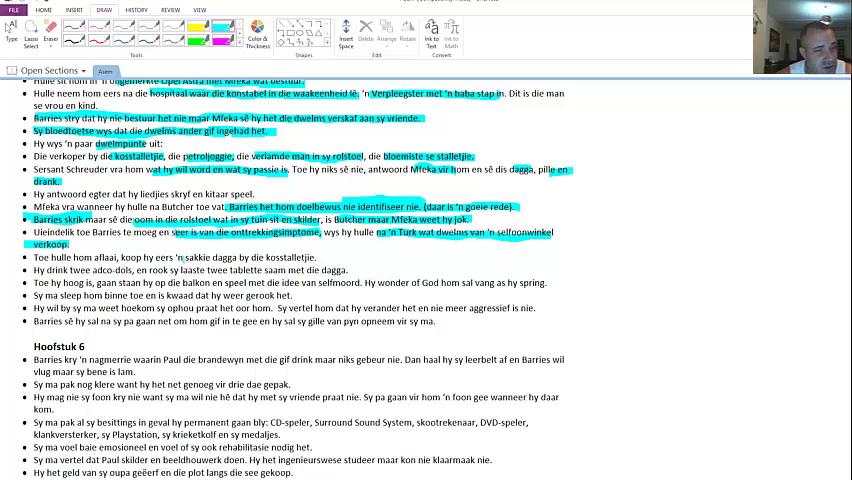
left_click_drag(200, 258, 318, 258)
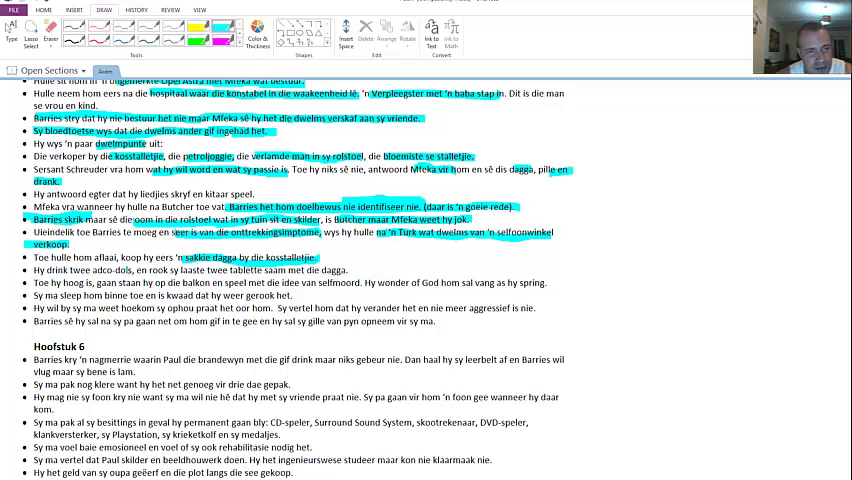
left_click_drag(134, 271, 80, 271)
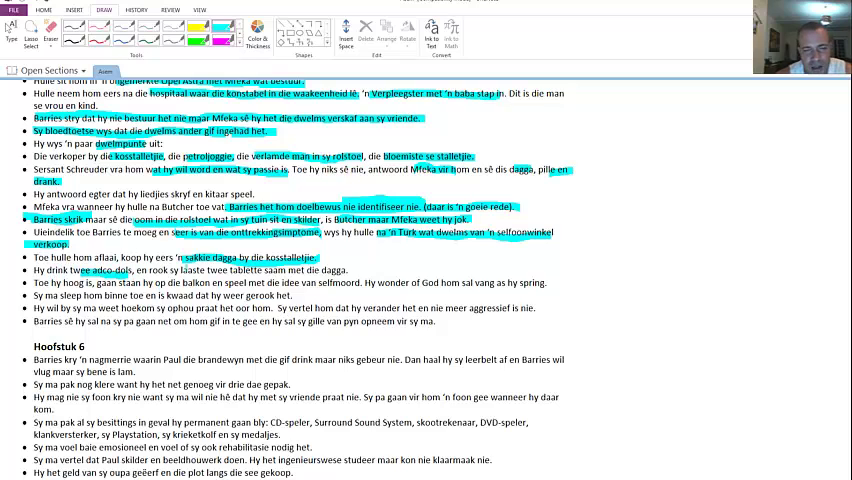
left_click_drag(149, 271, 348, 271)
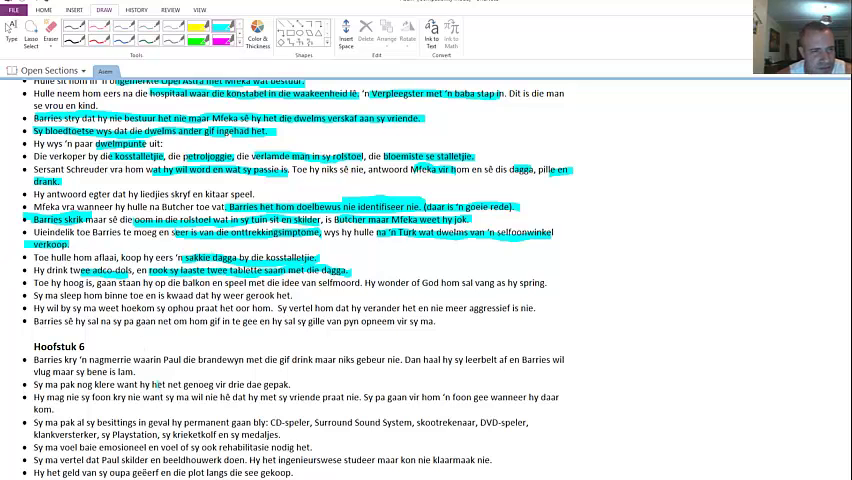
scroll(150, 370, "down", 1)
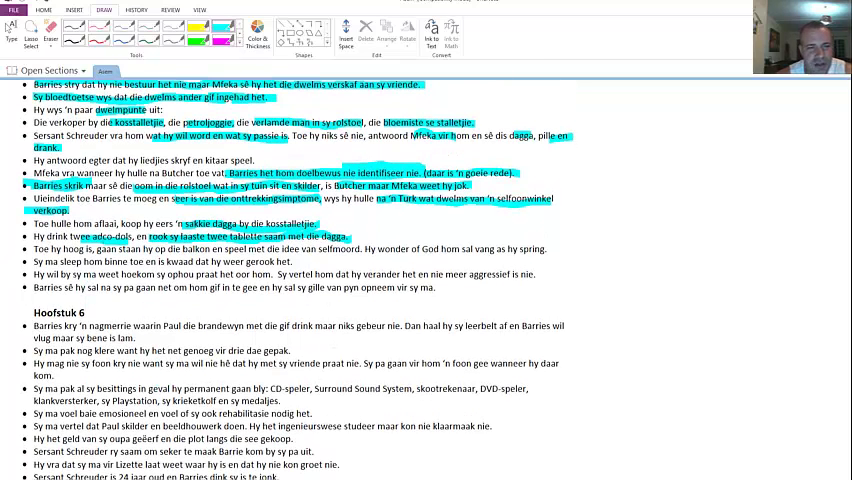
Step: Highlight balkon, 'wonder of God', 'hom binne toe', 'hy verander' and 'sy pa gaan net' in cyan
left_click_drag(183, 249, 362, 249)
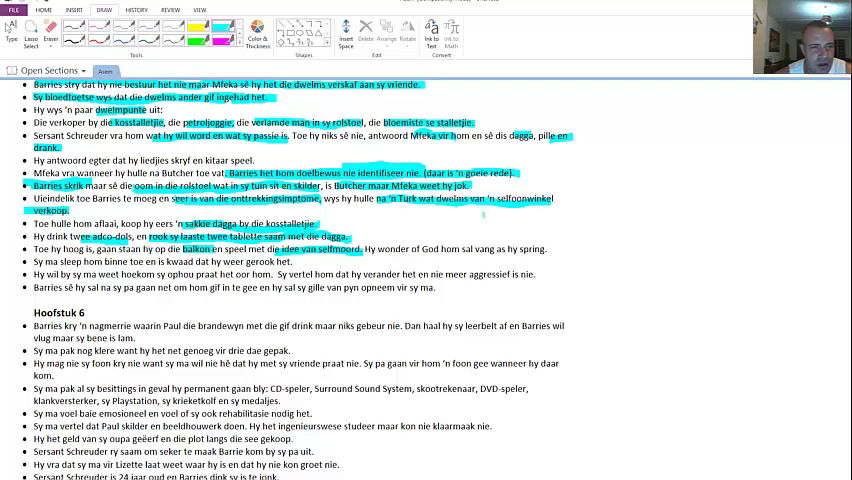
left_click_drag(364, 249, 547, 249)
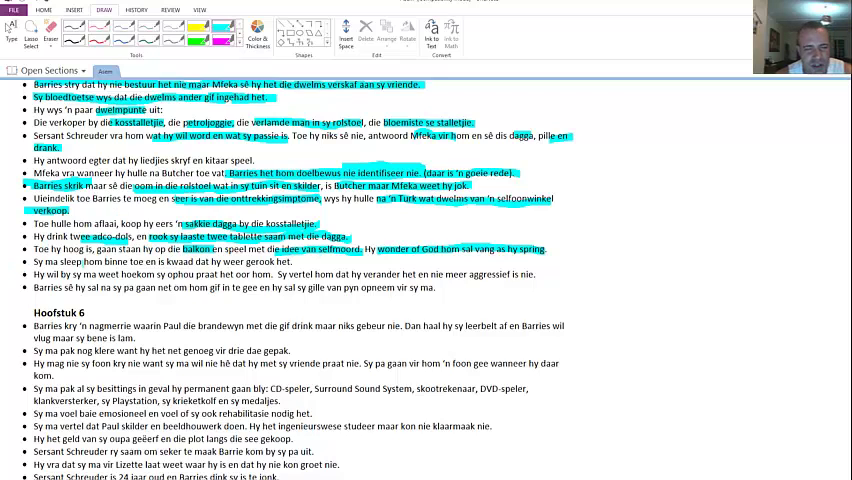
left_click_drag(83, 262, 292, 262)
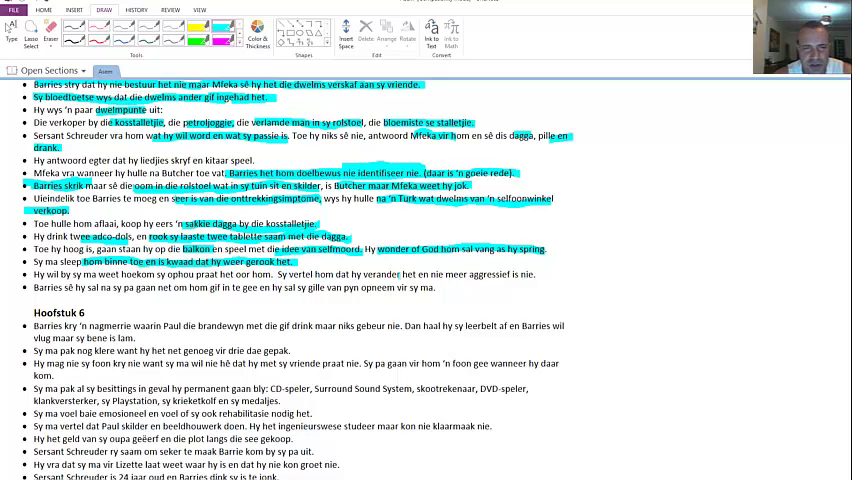
left_click_drag(349, 275, 515, 275)
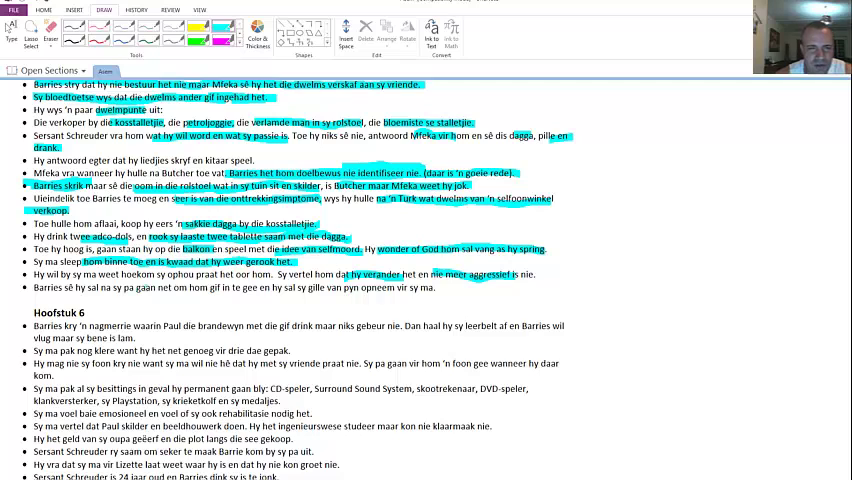
left_click_drag(110, 287, 450, 288)
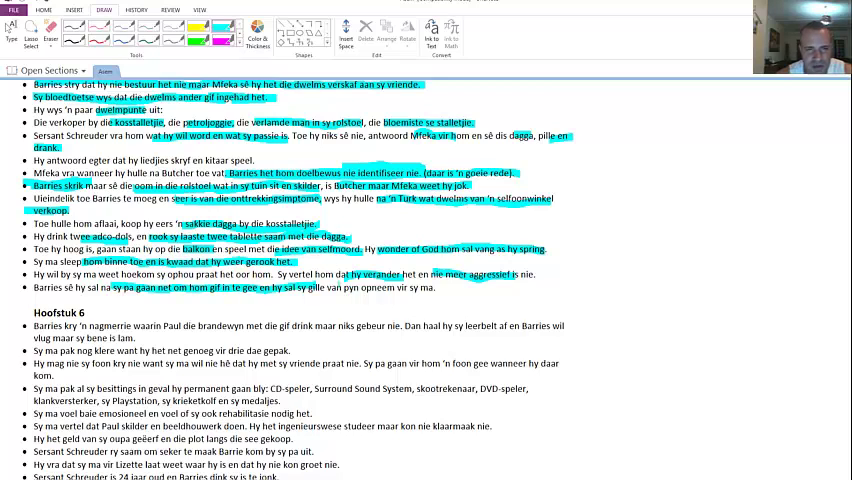